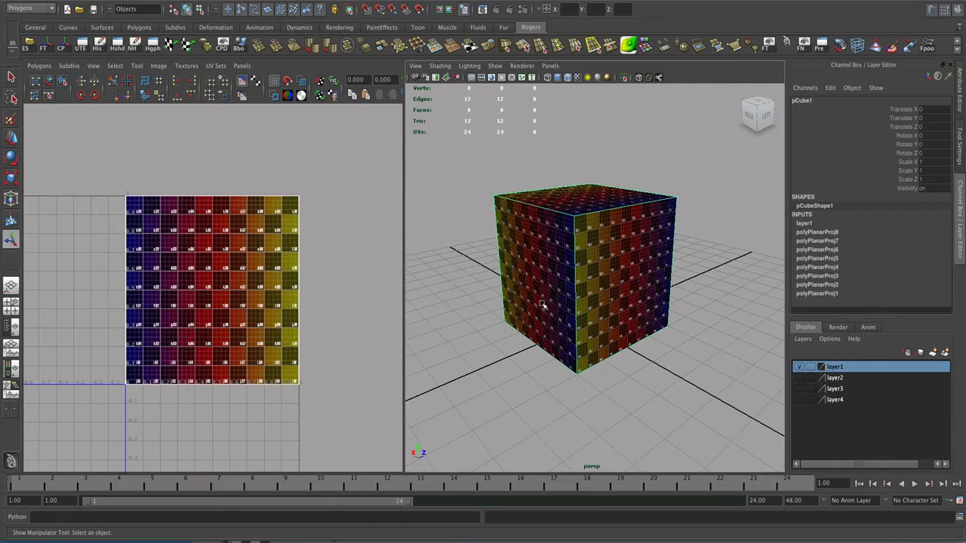
- Select the cube's top face and apply a planar UV projection along the Y axis to it
mouse_move(588, 305)
left_mouse_down("alt")
mouse_move(566, 291)
mouse_move(611, 309)
mouse_move(594, 315)
left_mouse_up("alt")
scroll(591, 314, "up", 2)
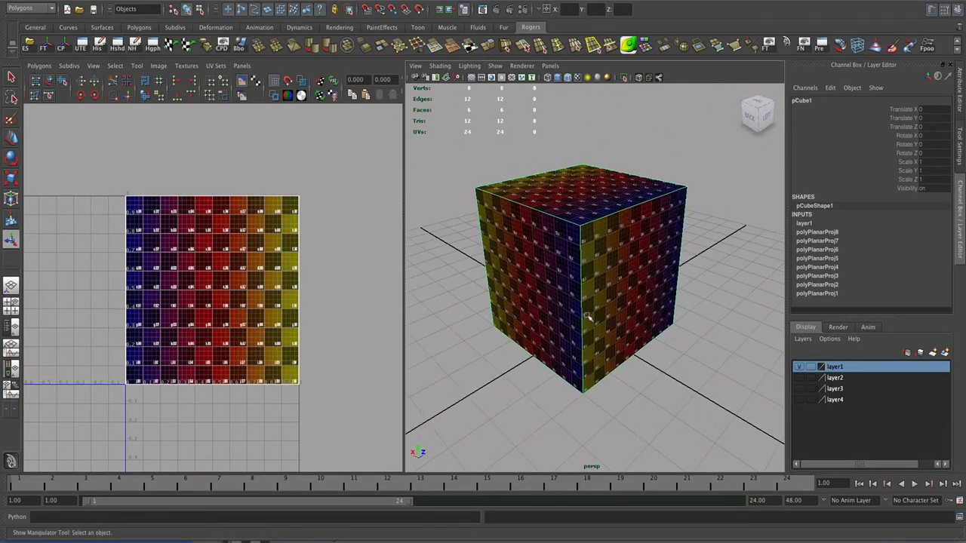
scroll(588, 317, "up", 1)
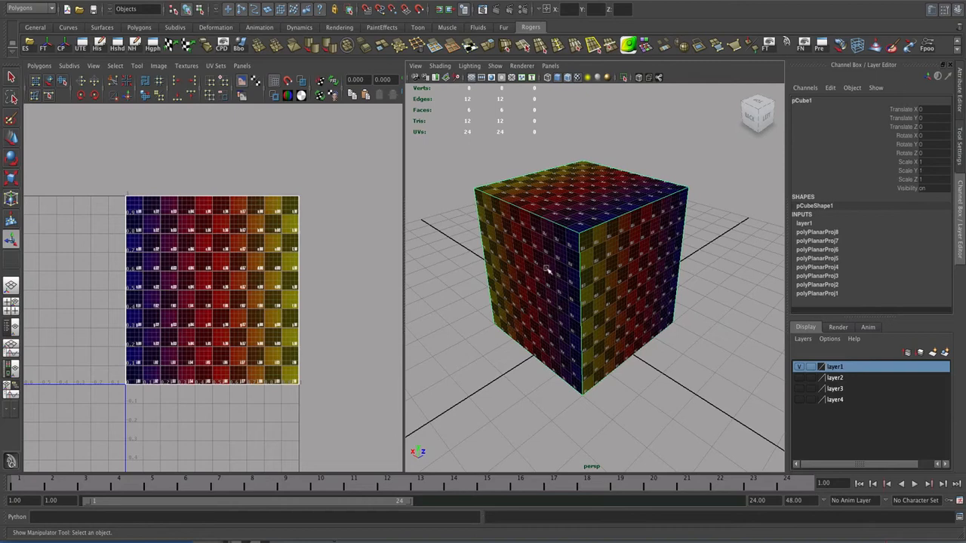
left_click_drag(546, 268, 528, 255, "alt")
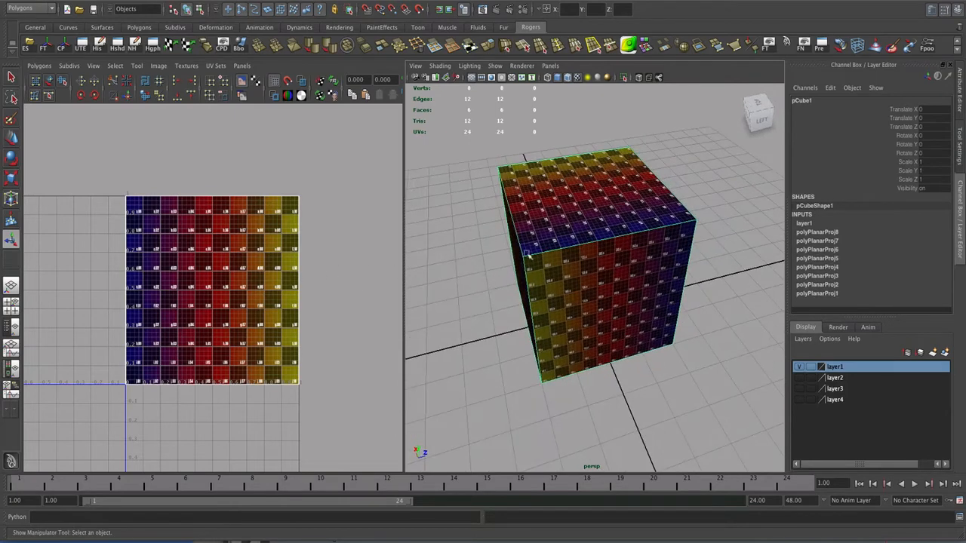
right_click_drag(572, 218, 571, 240)
left_click(579, 208)
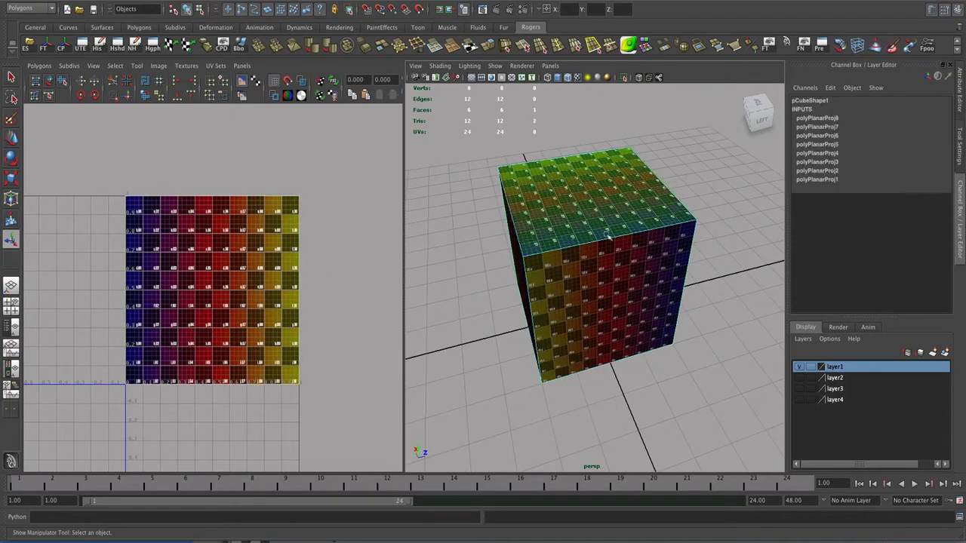
left_click_drag(574, 234, 608, 238, "alt")
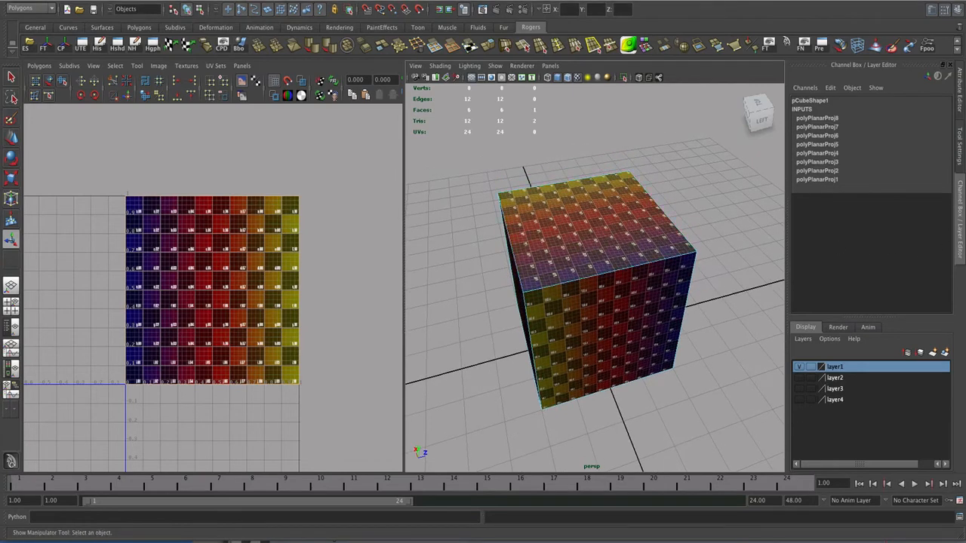
right_click_drag(565, 279, 565, 302, "shift")
- Move the top face's UVs above and left of the texture square, to an image center of about -0.545, 1.513
scroll(329, 280, "down", 4)
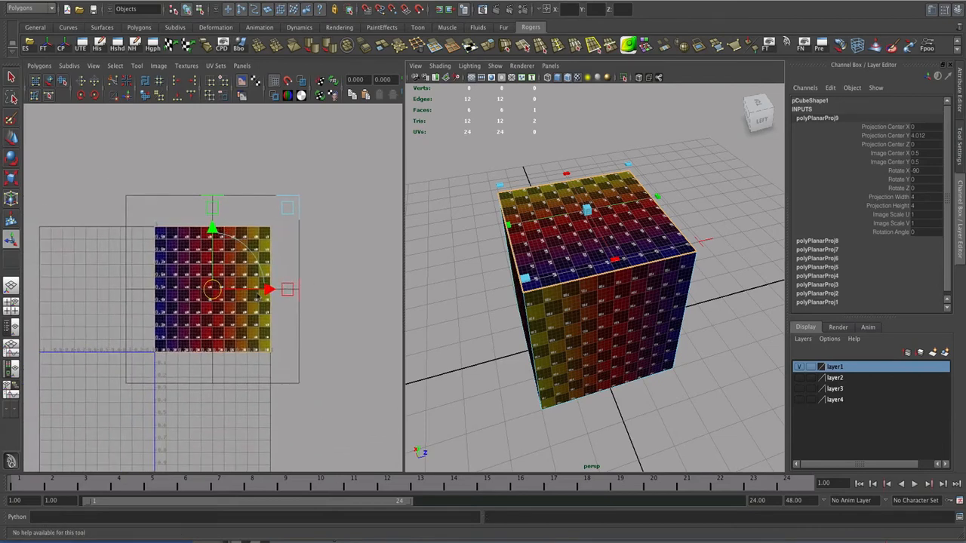
scroll(284, 281, "up", 3)
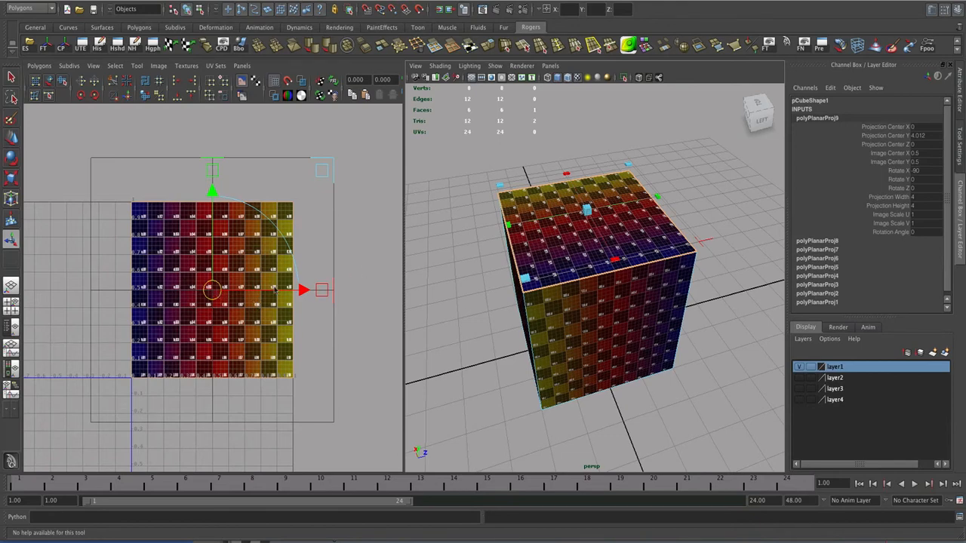
left_click_drag(212, 291, 43, 114)
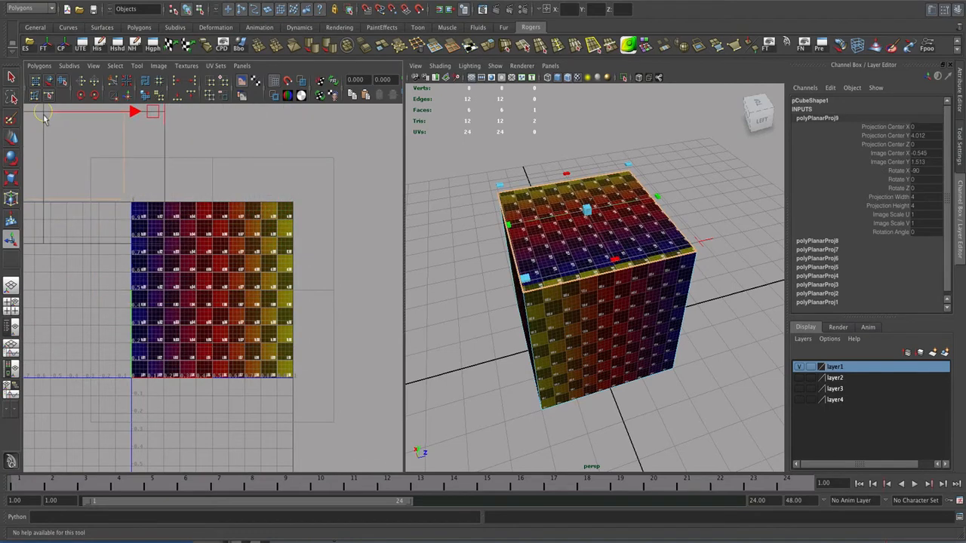
- Select the cube's opposite left and right faces and apply a planar UV projection along the X axis to both
left_click_drag(504, 305, 604, 290, "alt")
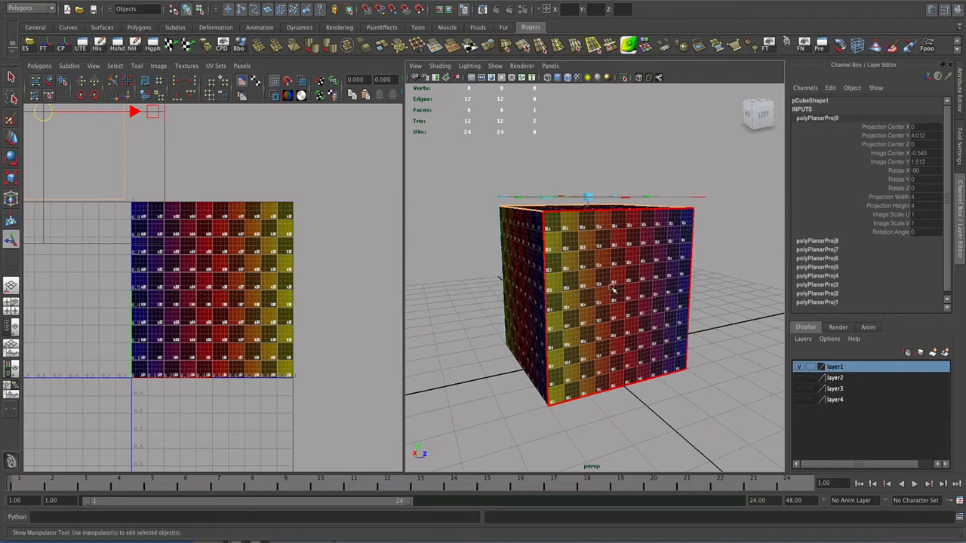
left_click(613, 290)
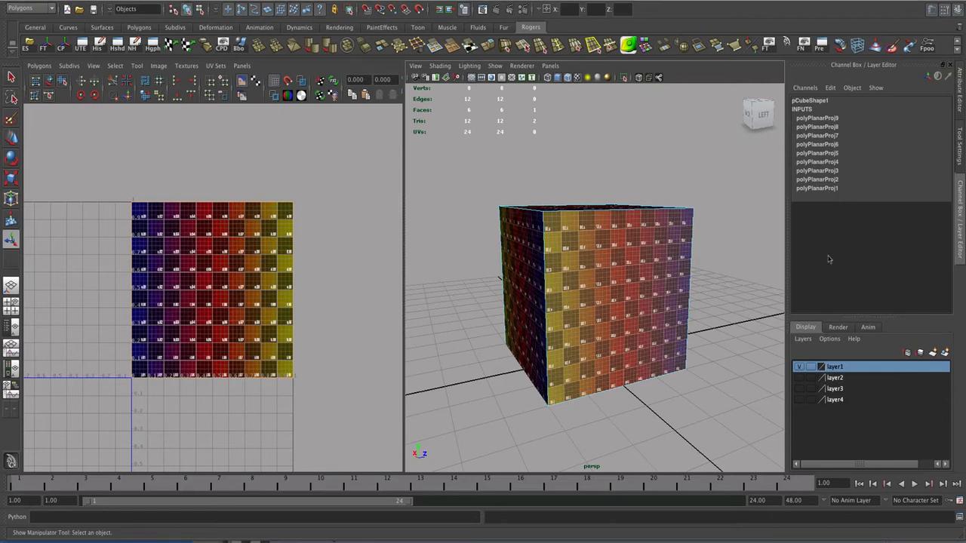
left_click_drag(623, 313, 596, 330, "alt")
left_click(668, 333)
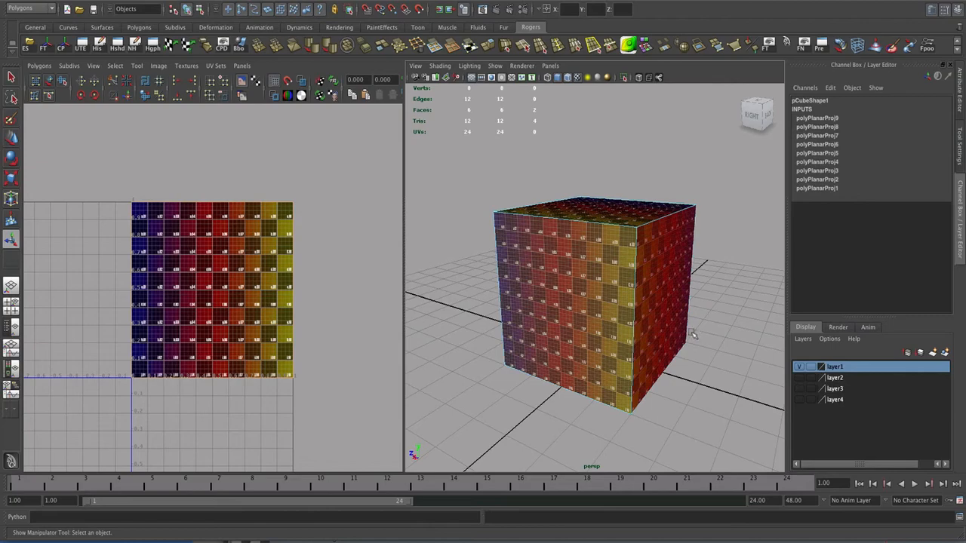
left_click_drag(693, 335, 738, 341, "alt")
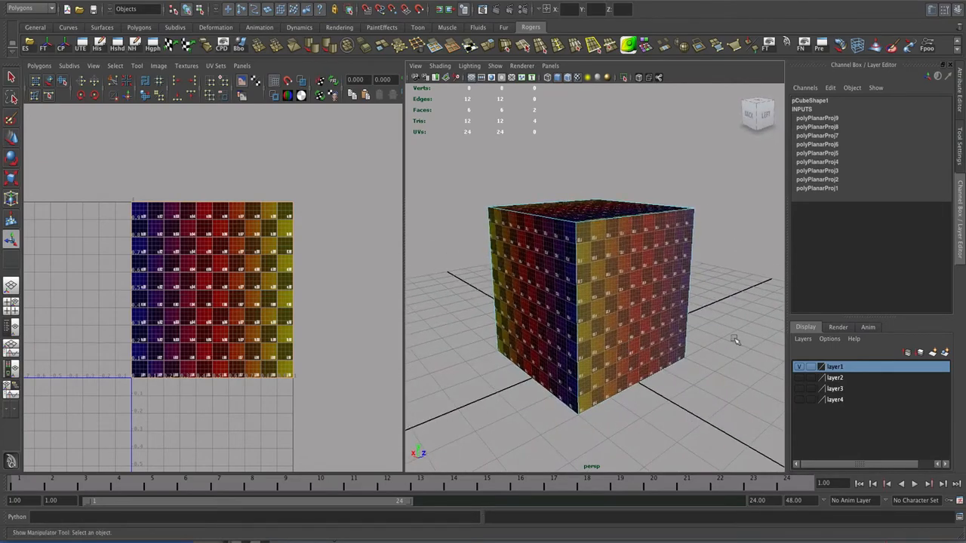
key("4")
left_click_drag(632, 345, 657, 345, "alt")
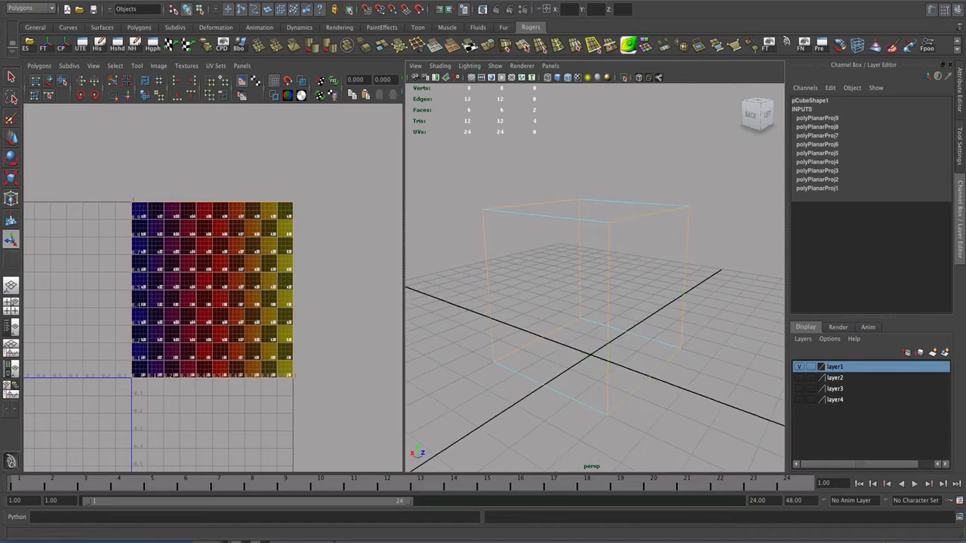
key("g")
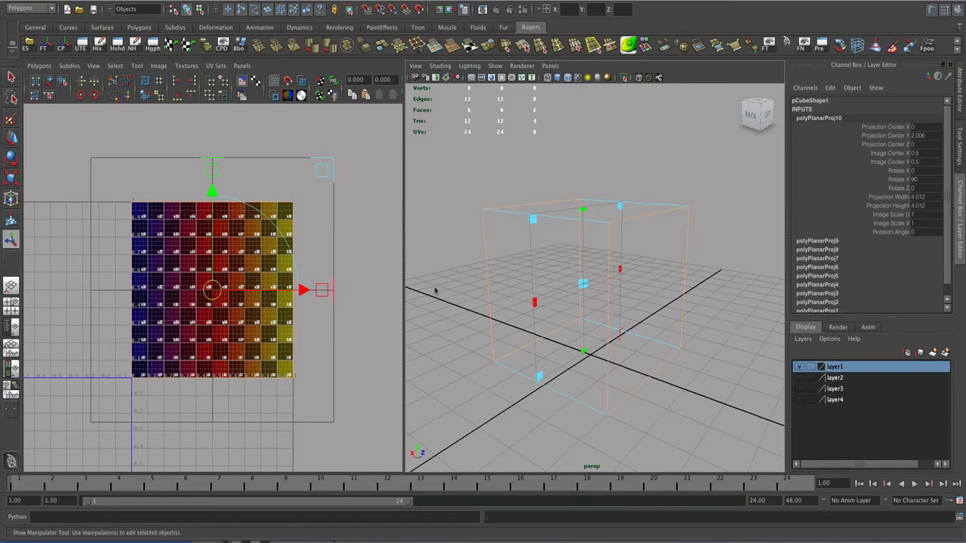
- Move the left and right faces' UVs beside the texture square, to an image center of about 1.638, 0.521, and restore textured display
scroll(332, 289, "down", 4)
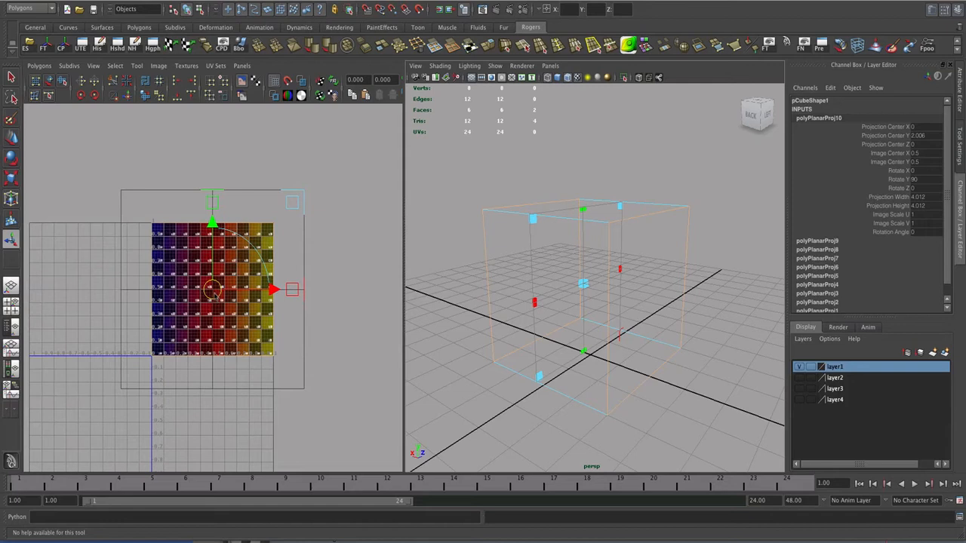
left_click_drag(213, 289, 351, 287)
middle_click_drag(352, 286, 302, 317, "alt")
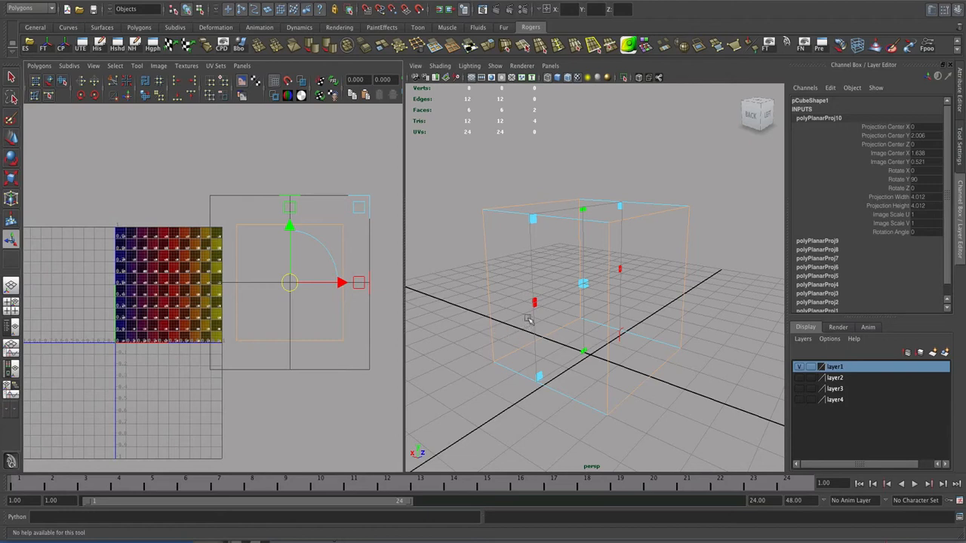
key("6")
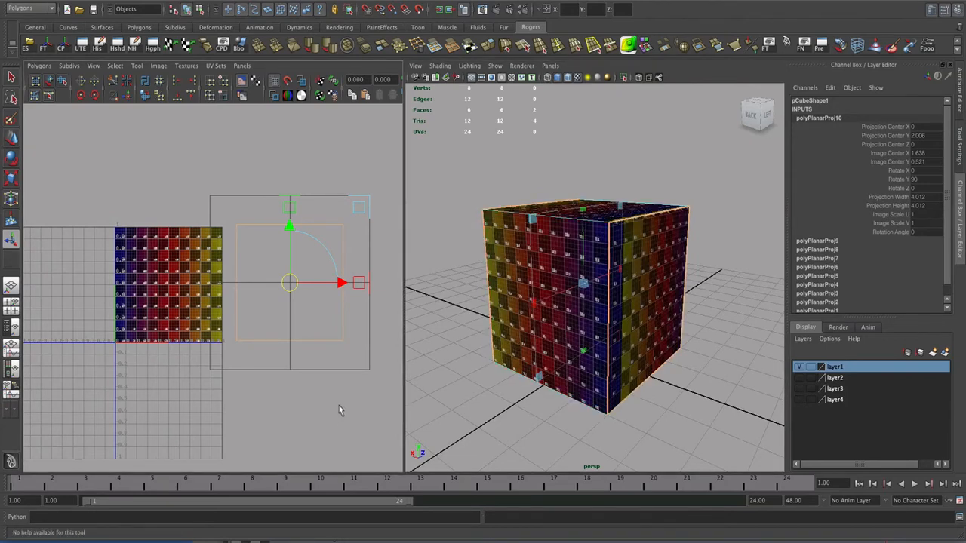
- Separate the two overlapping side-face shells with the Move UV Shell Tool, placing one directly above the other to the right of the texture square
left_click(459, 399)
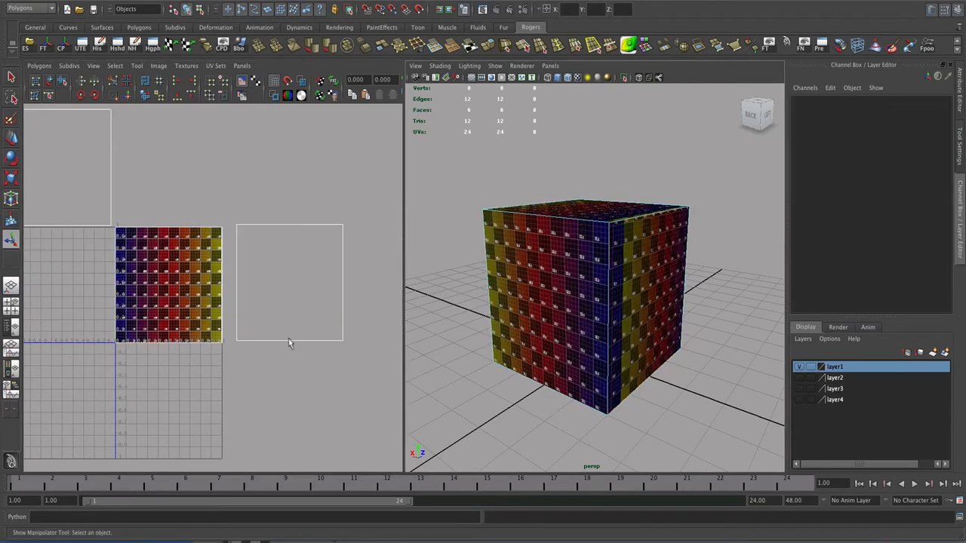
right_click_drag(241, 268, 204, 306, "alt")
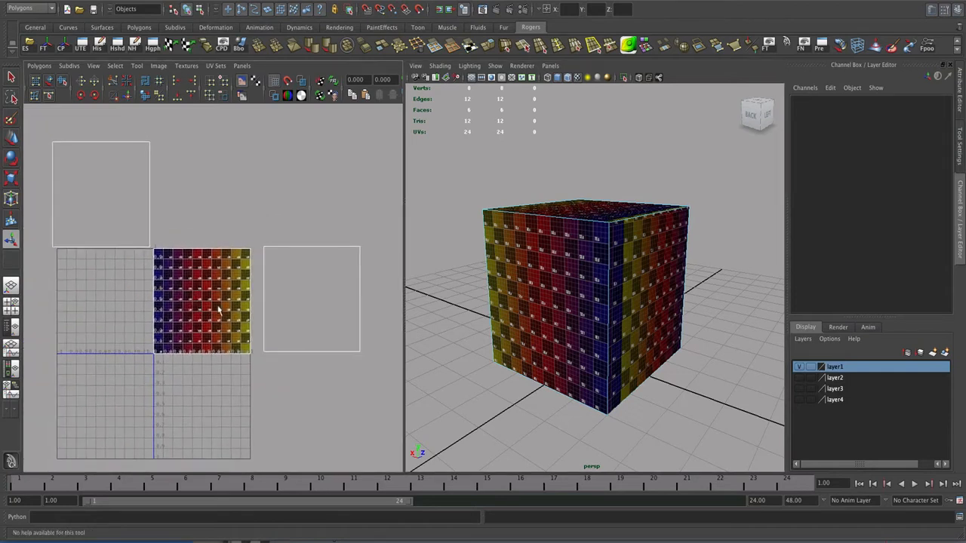
middle_click_drag(205, 307, 191, 235, "alt")
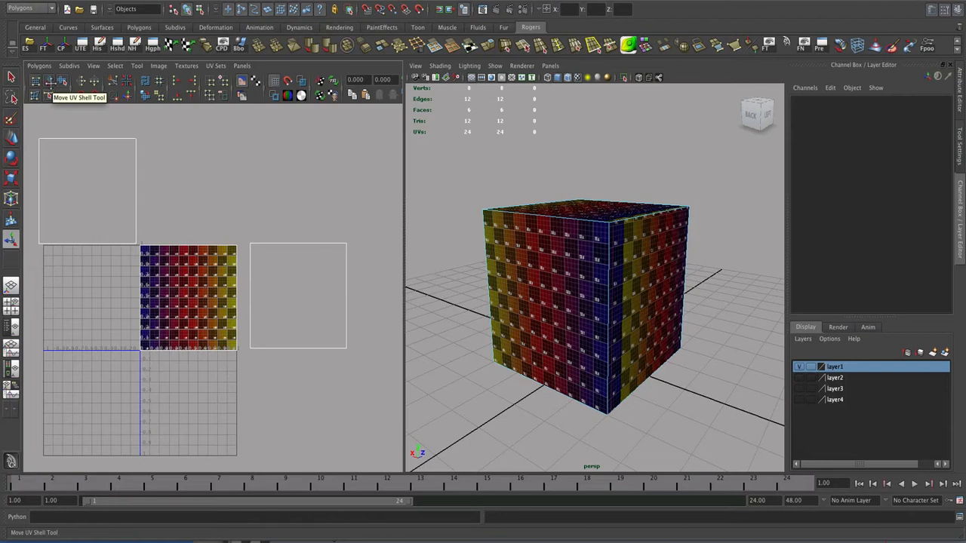
left_click(48, 81)
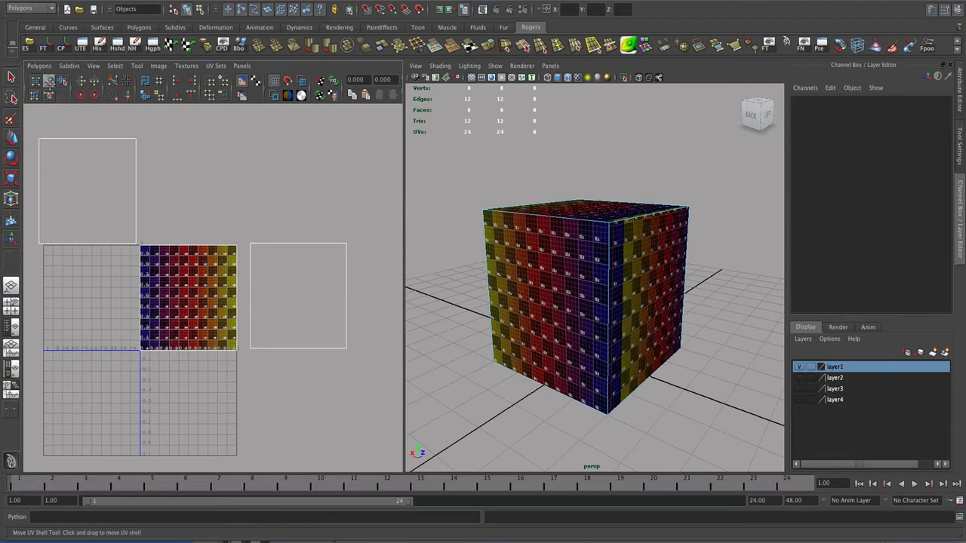
left_click(251, 261)
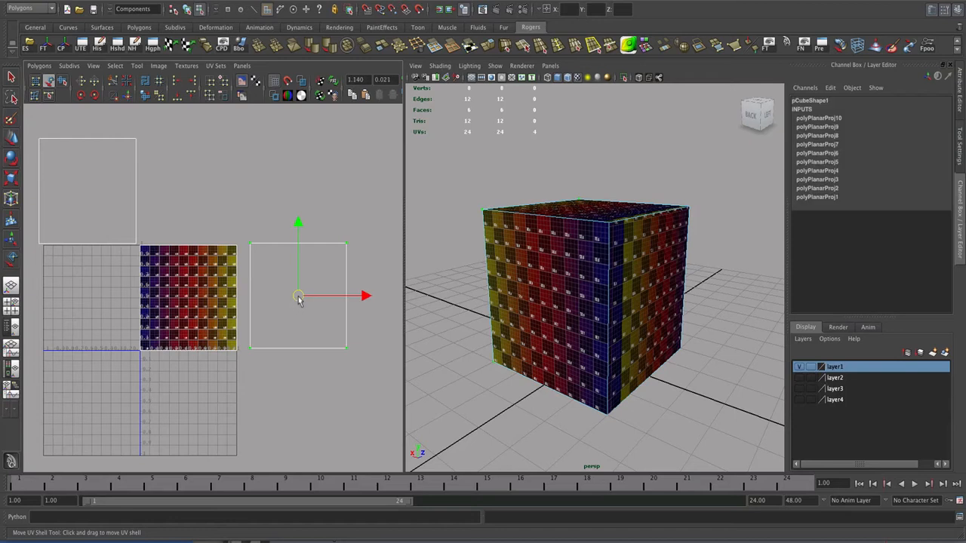
left_click_drag(299, 297, 299, 187)
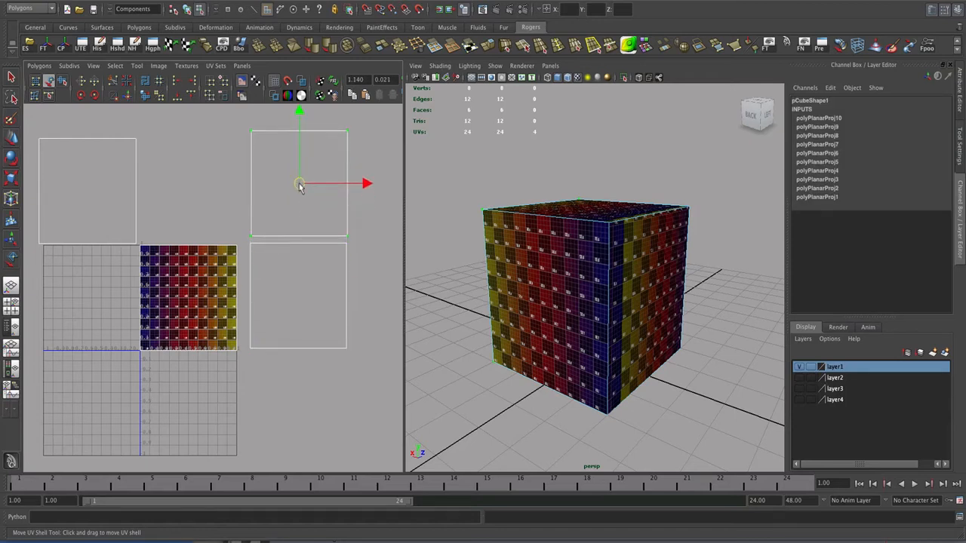
left_click(329, 347)
mouse_move(297, 296)
left_mouse_down()
mouse_move(299, 308)
mouse_move(300, 299)
left_mouse_up()
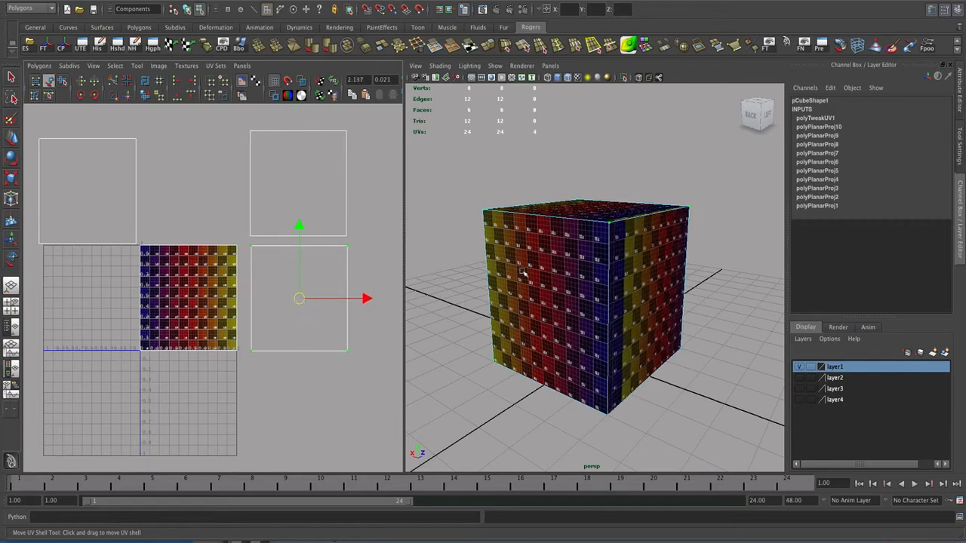
- Nudge the upper side-face UV shell back and forth to check which cube face it maps
mouse_move(559, 273)
left_mouse_down("alt")
mouse_move(487, 285)
mouse_move(551, 279)
left_mouse_up("alt")
left_click(350, 231)
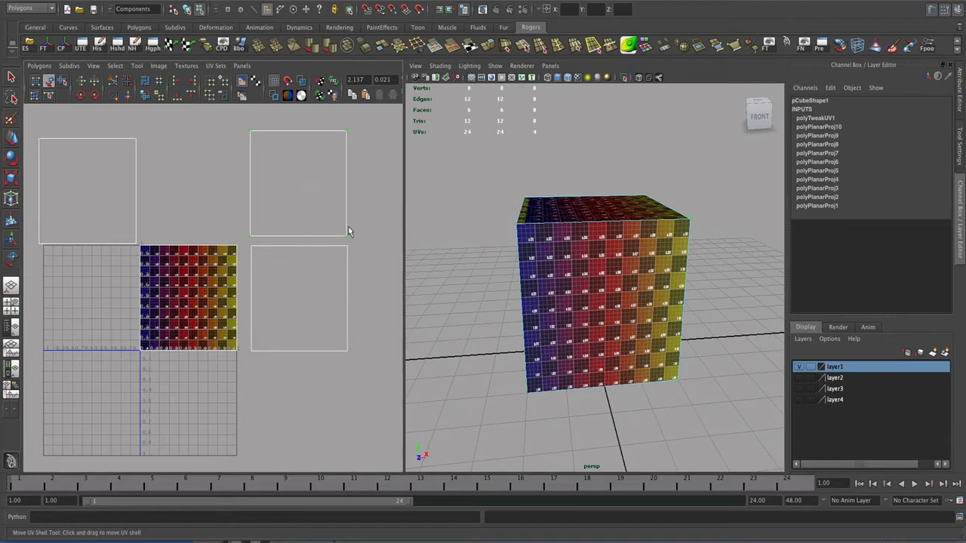
left_click_drag(303, 195, 309, 194)
left_click_drag(570, 247, 483, 243, "alt")
left_click_drag(303, 182, 297, 185)
key("w")
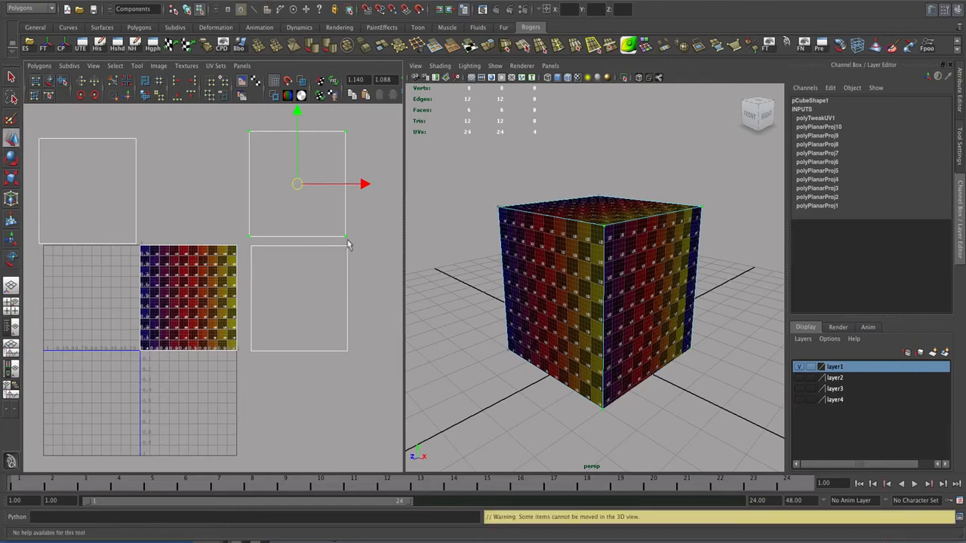
- Select the cube's front and back faces and apply a planar UV projection that fits both to the texture square
left_click_drag(574, 283, 586, 265, "alt")
right_click_drag(586, 264, 588, 276)
left_click_drag(595, 294, 540, 293, "alt")
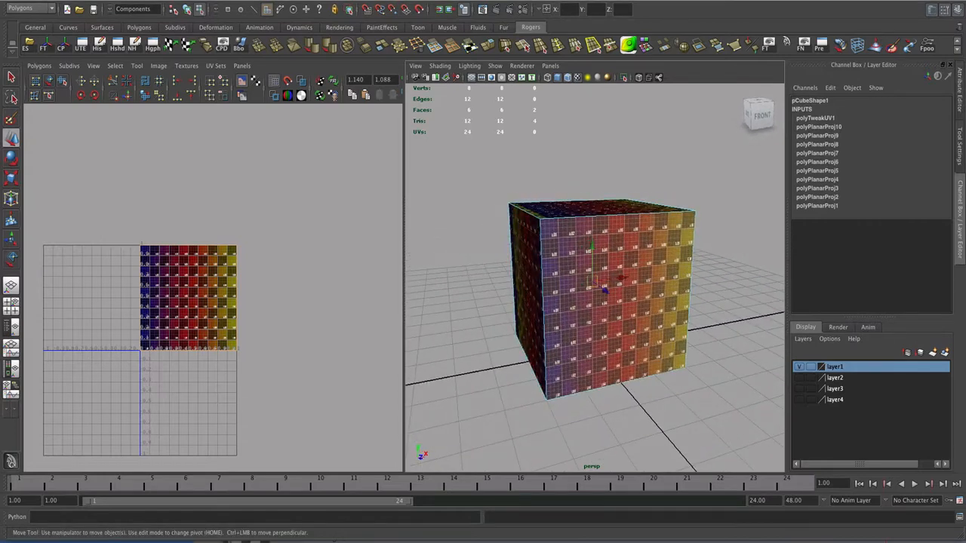
left_click(893, 47)
left_click(434, 211)
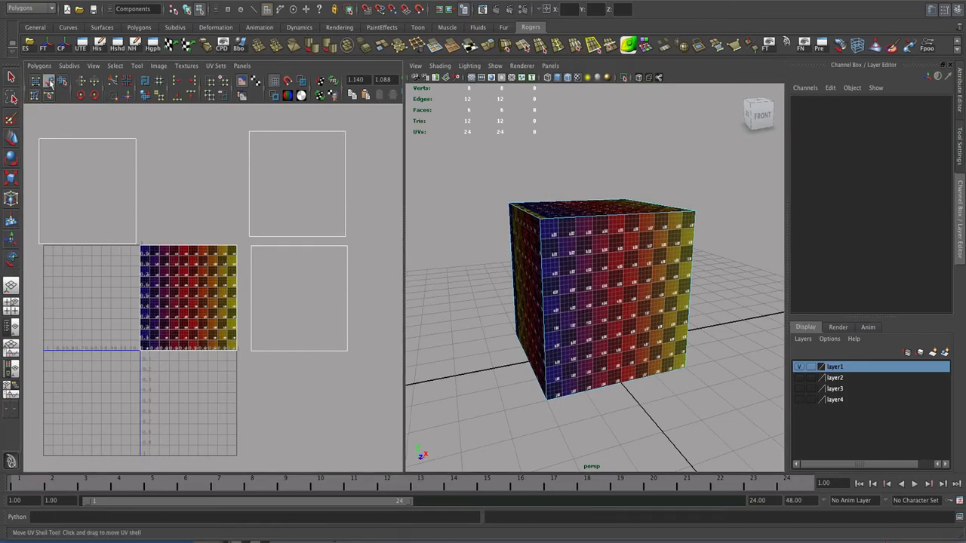
- Separate the overlapping front and back UV shells, moving one above the texture square and the other below it
left_click(183, 252)
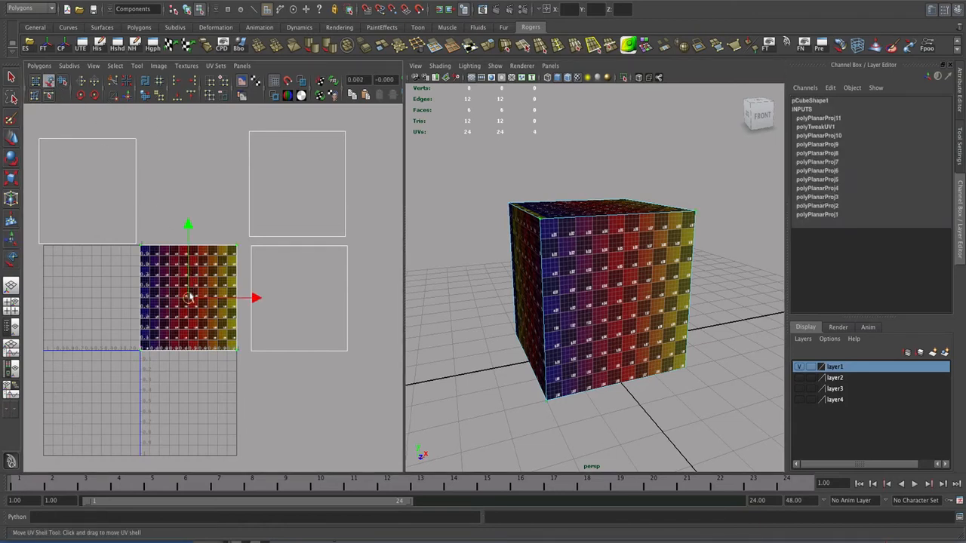
left_click_drag(189, 297, 190, 185)
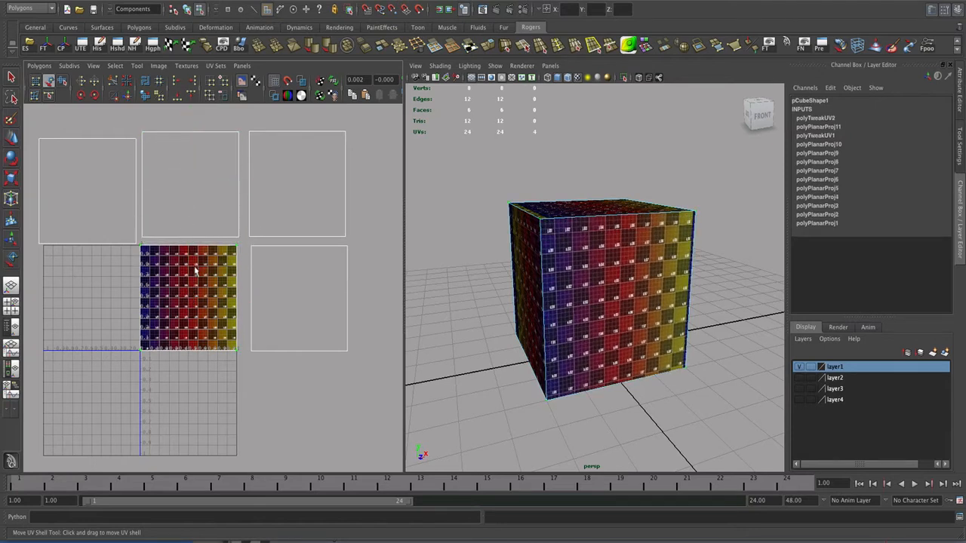
left_click(189, 292)
left_click_drag(188, 298, 188, 410)
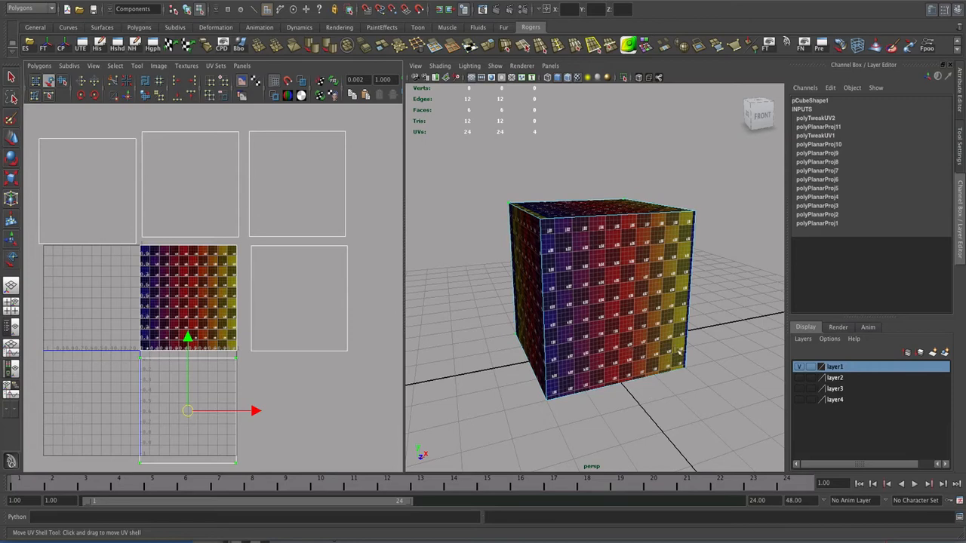
- Planar-project the cube's bottom face along Y and move its UVs below and left of the texture square, to image center about -0.65, -0.53
left_click_drag(680, 351, 607, 311, "alt")
left_click_drag(582, 343, 607, 318, "alt")
right_click(607, 321)
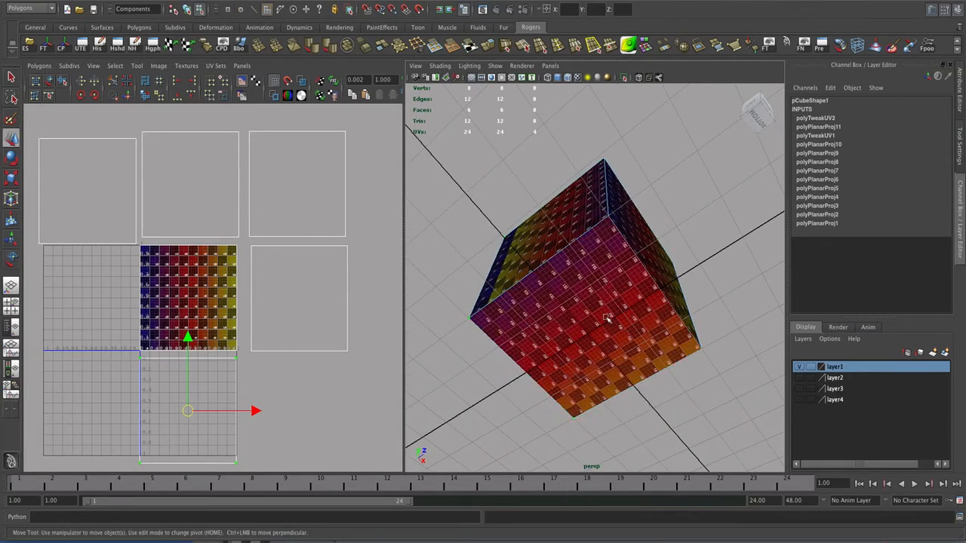
left_click(607, 318)
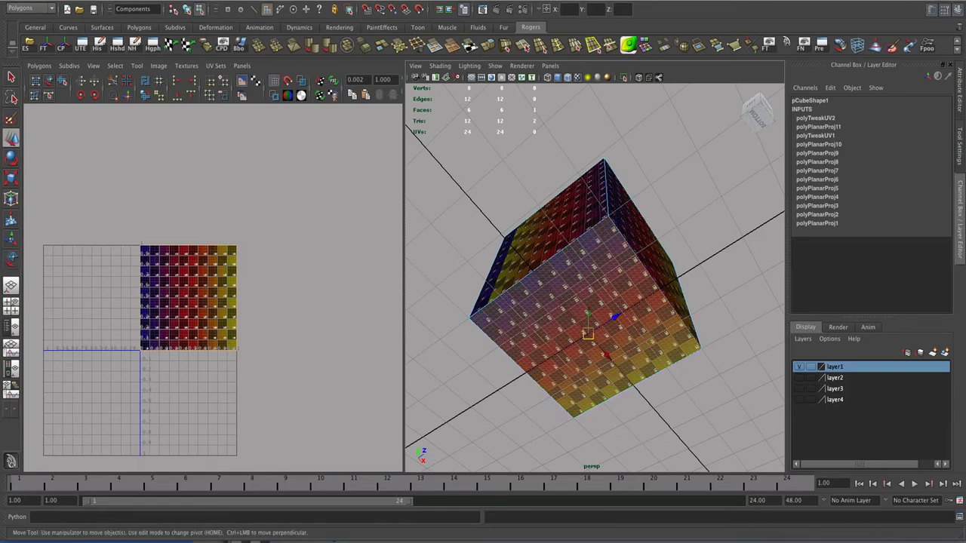
key("g")
scroll(271, 283, "down", 2)
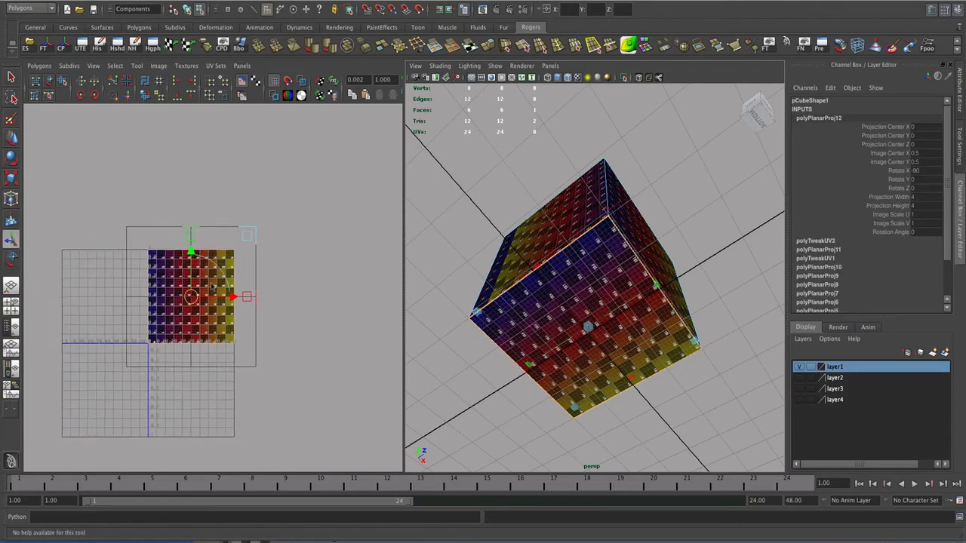
left_click_drag(194, 298, 97, 391)
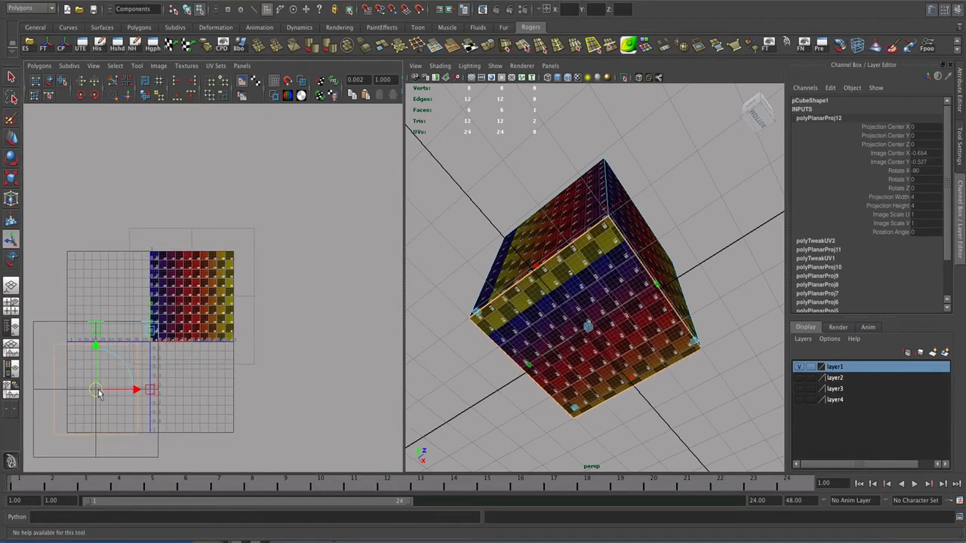
- Move the lower-left UV shell beside the texture square, the lower one onto the square, and the right-hand one snug against it
left_click(409, 292)
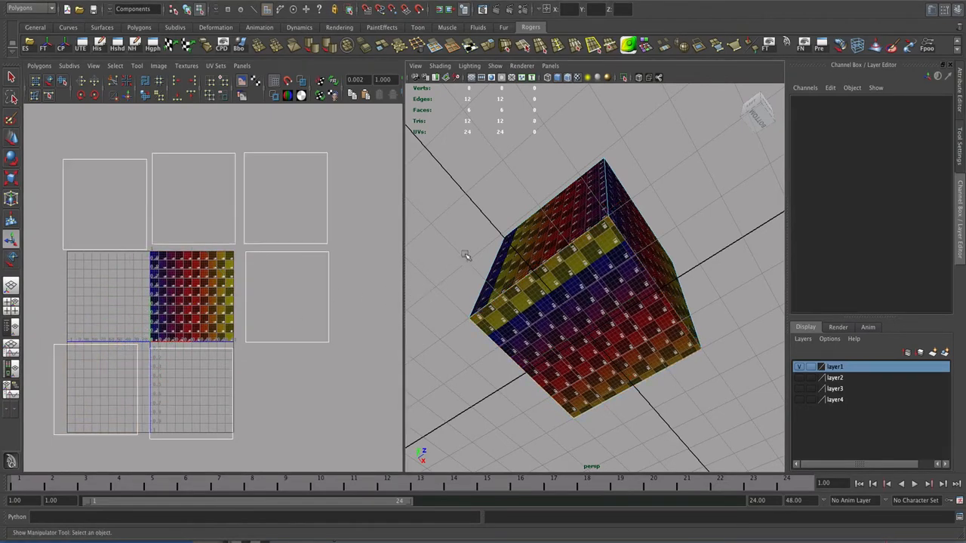
left_click_drag(465, 256, 465, 282, "alt")
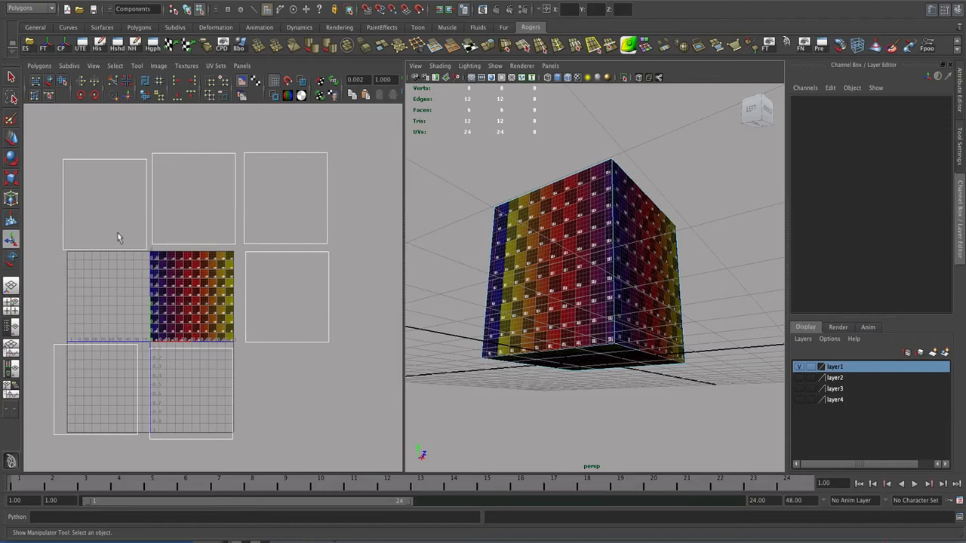
left_click_drag(513, 298, 438, 276, "alt")
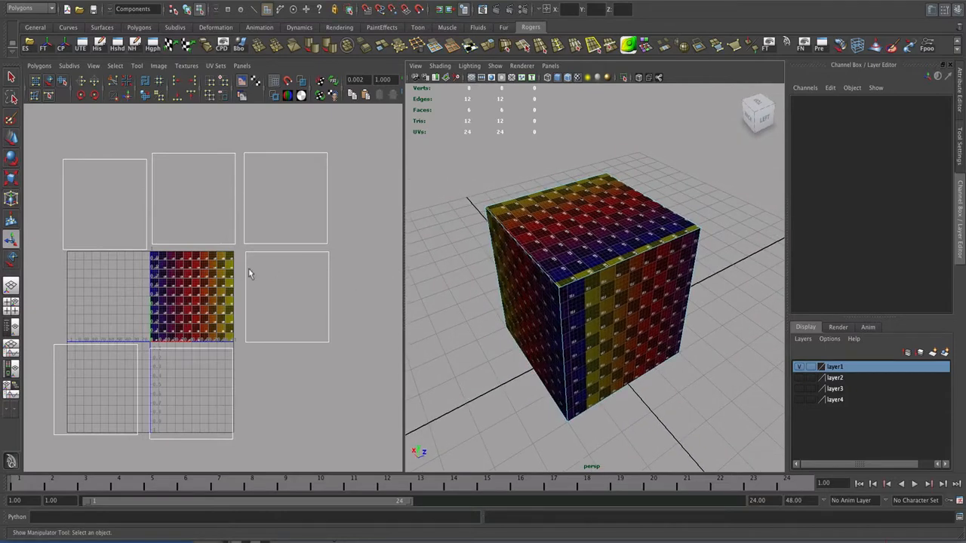
middle_click_drag(249, 274, 222, 283, "alt")
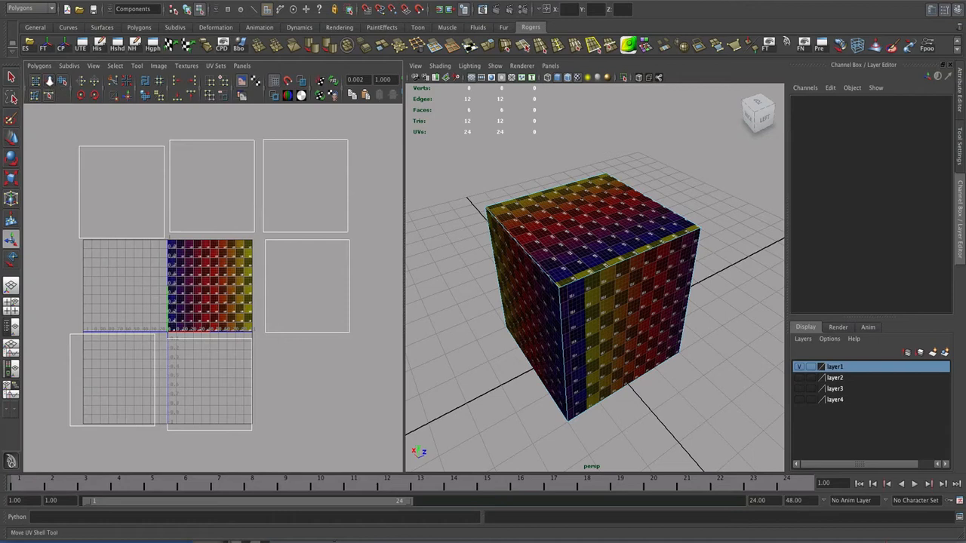
left_click(48, 80)
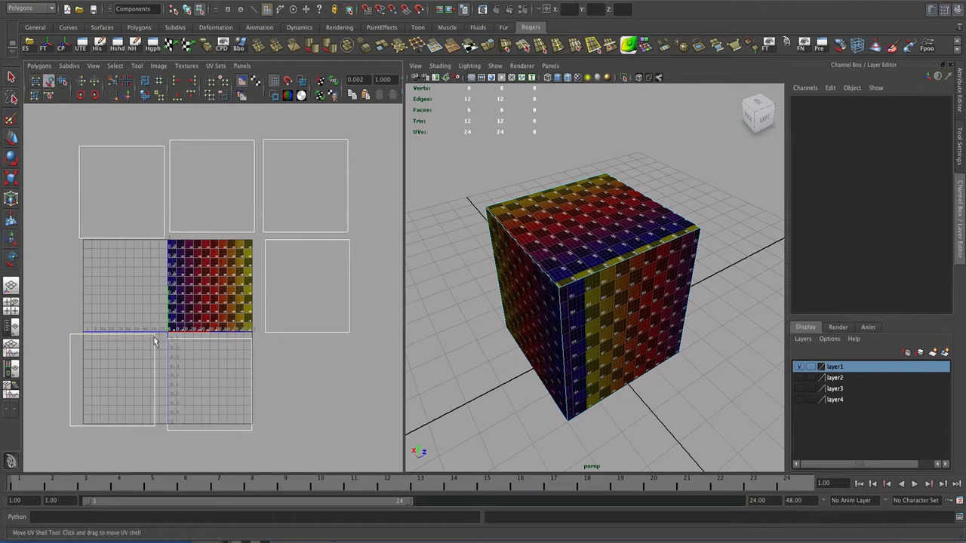
left_click_drag(154, 342, 164, 250)
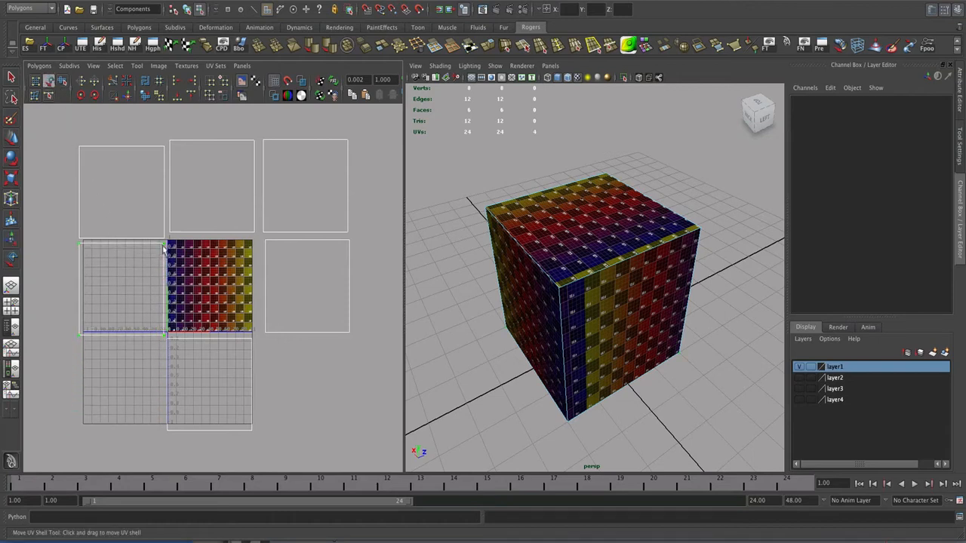
left_click_drag(189, 343, 191, 247)
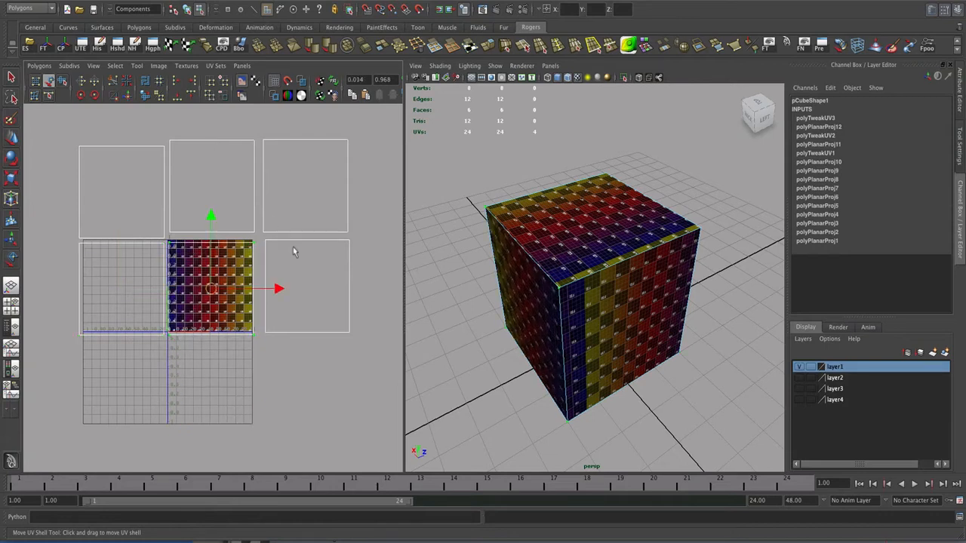
left_click_drag(293, 244, 284, 247)
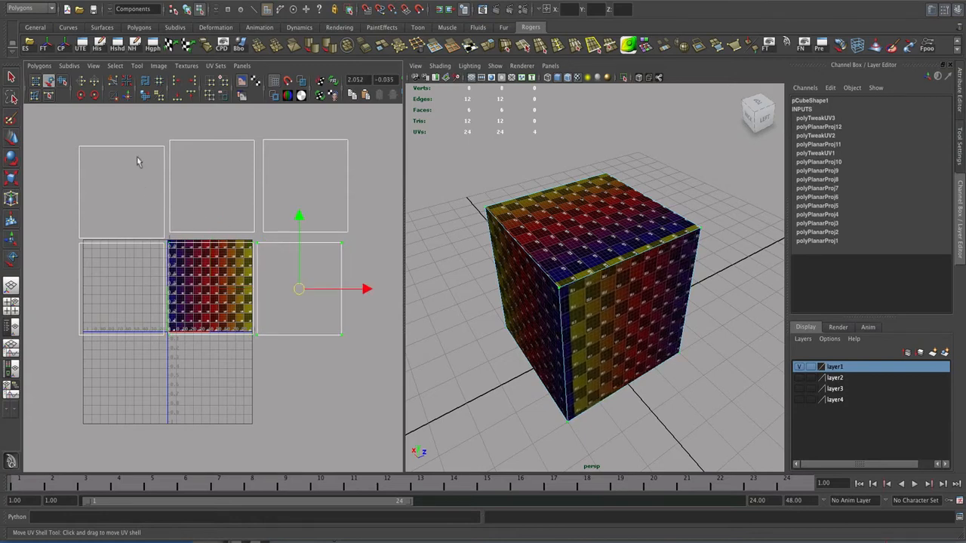
- Complete the cross layout, placing the upper-left shell below the texture square, the upper-right shell at the row's right end, and the top shell close above
left_click_drag(128, 153, 218, 344)
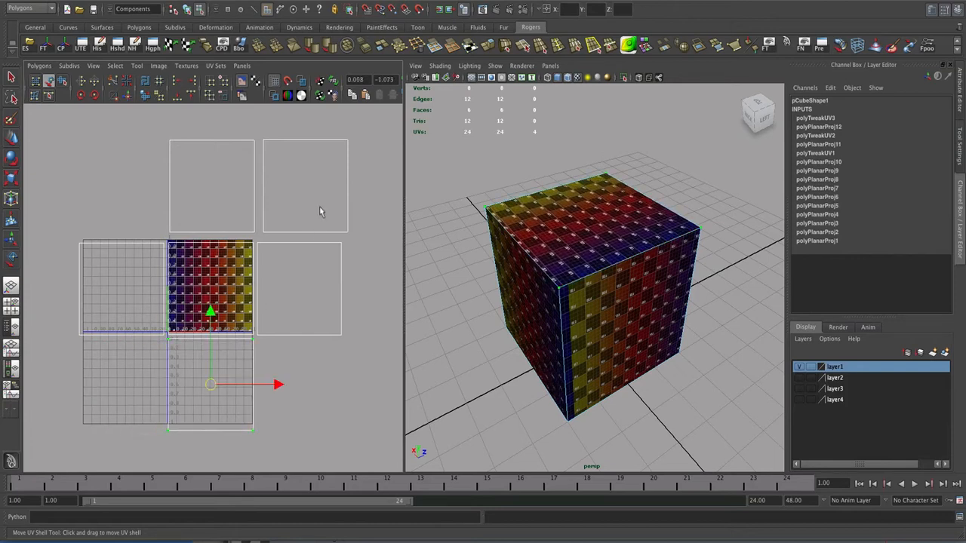
scroll(308, 294, "down", 2)
middle_click_drag(307, 294, 195, 291, "alt")
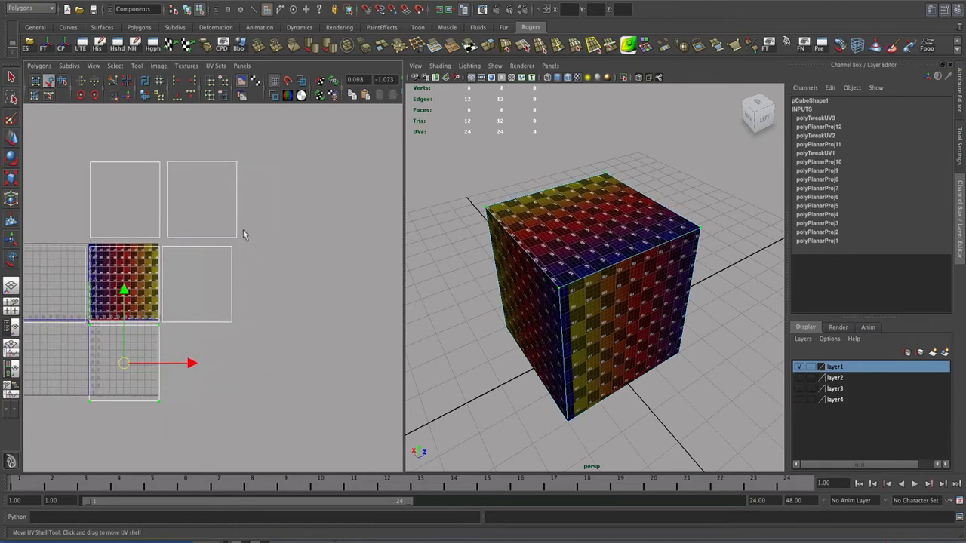
left_click_drag(236, 229, 307, 317)
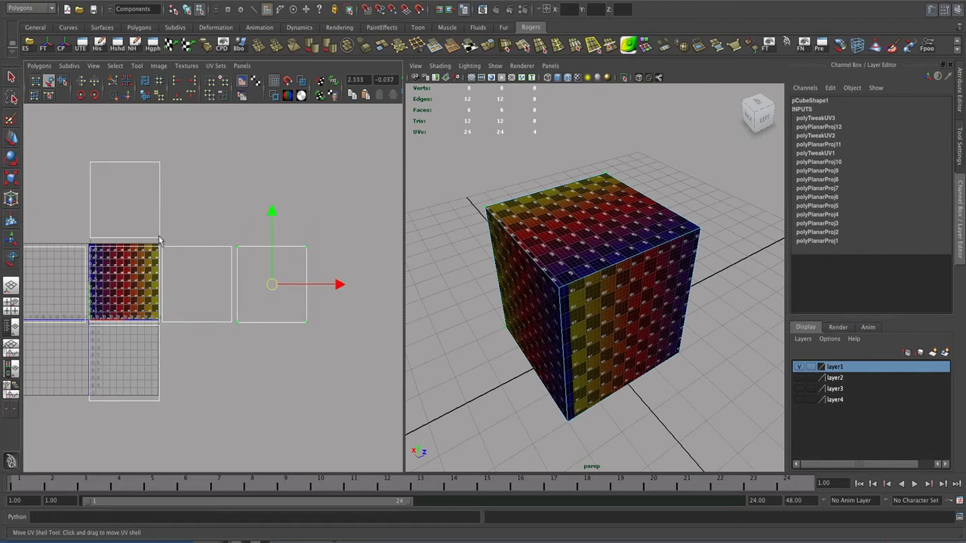
left_click_drag(159, 240, 157, 244)
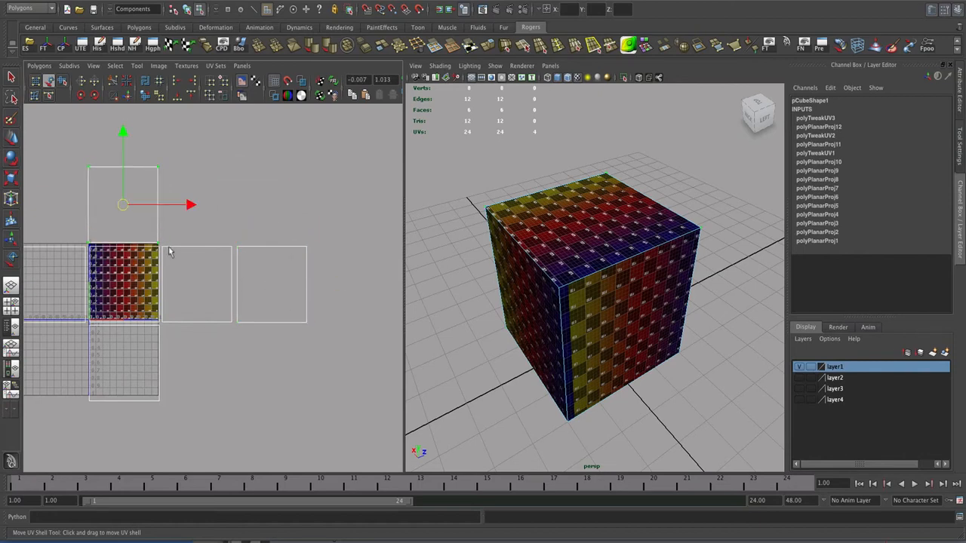
- Try the leftmost UV shell at the right end of the row, then return it to the left of the texture square
left_click_drag(443, 313, 439, 324, "alt")
scroll(189, 324, "down", 3)
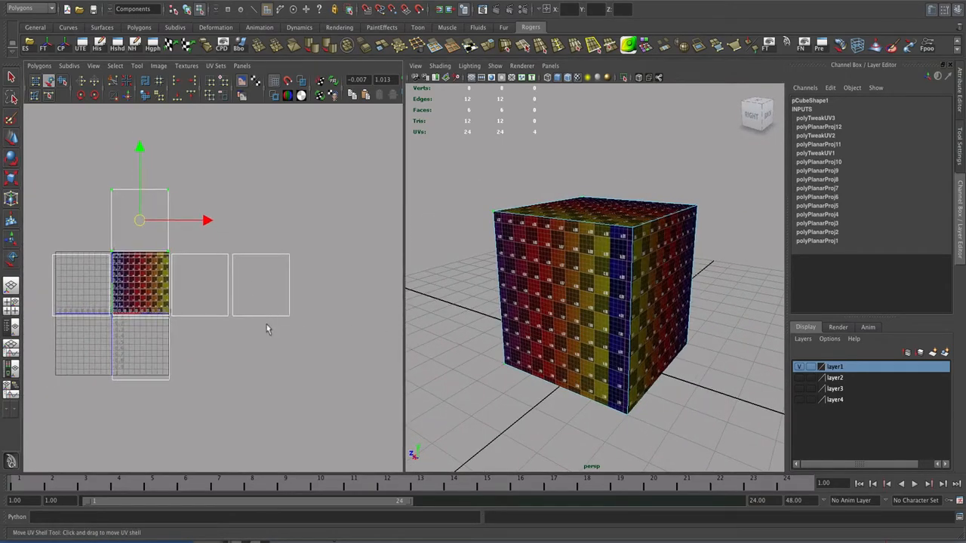
scroll(286, 325, "down", 2)
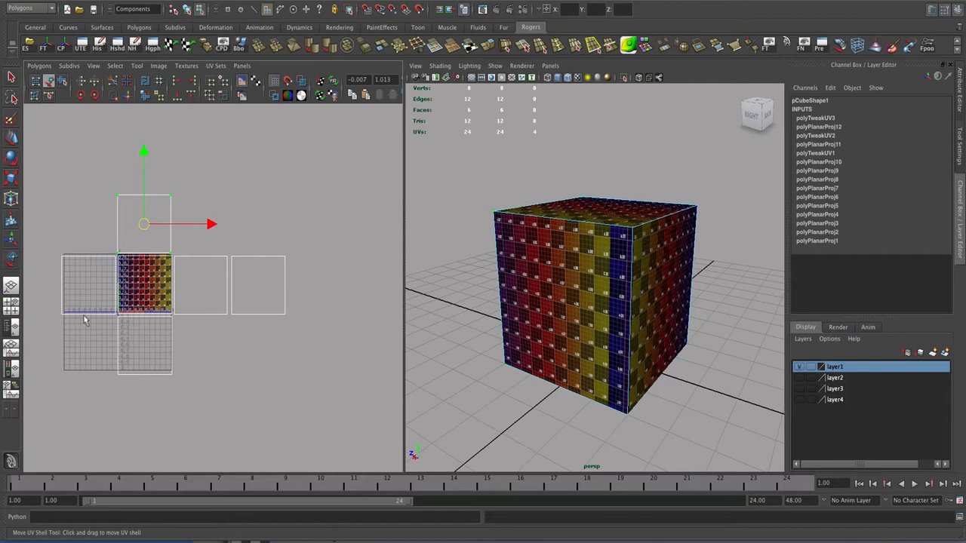
left_click(83, 274)
left_click_drag(90, 283, 316, 285)
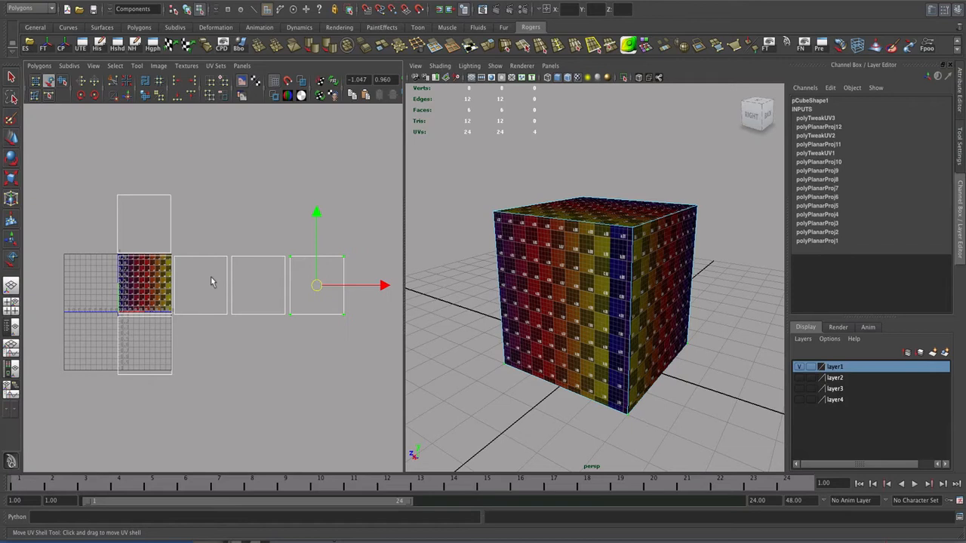
left_click_drag(321, 287, 91, 289)
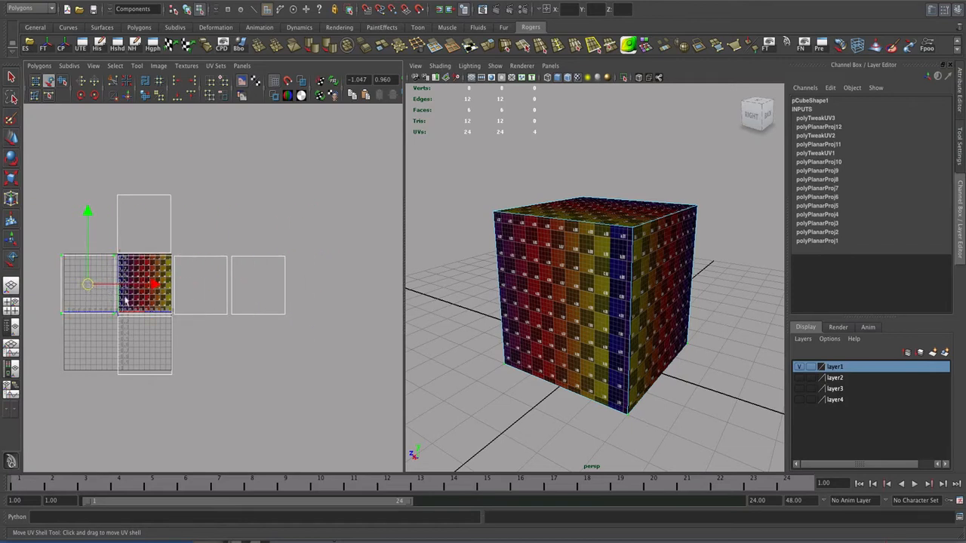
scroll(249, 334, "up", 2)
middle_click_drag(249, 335, 270, 324, "alt")
scroll(270, 329, "down", 1)
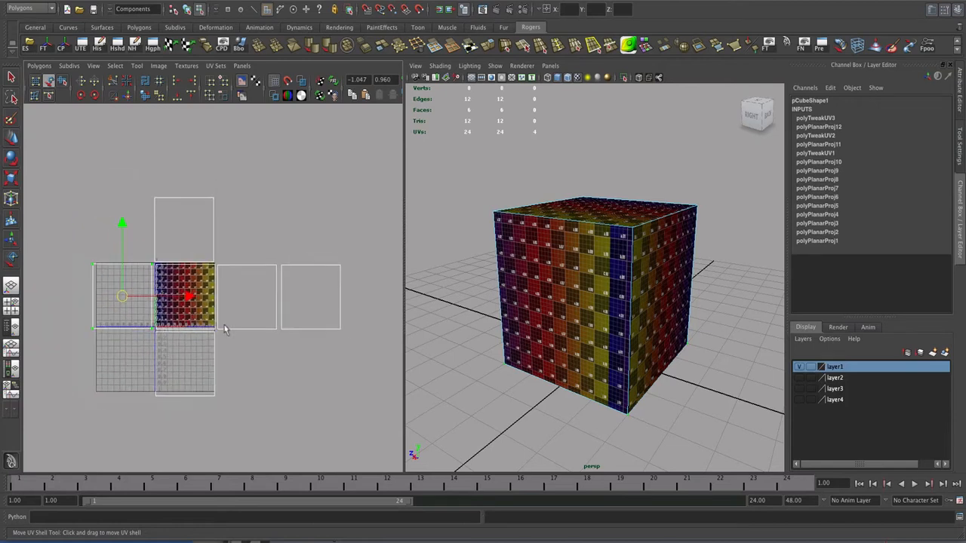
scroll(271, 335, "up", 1)
scroll(268, 332, "down", 1)
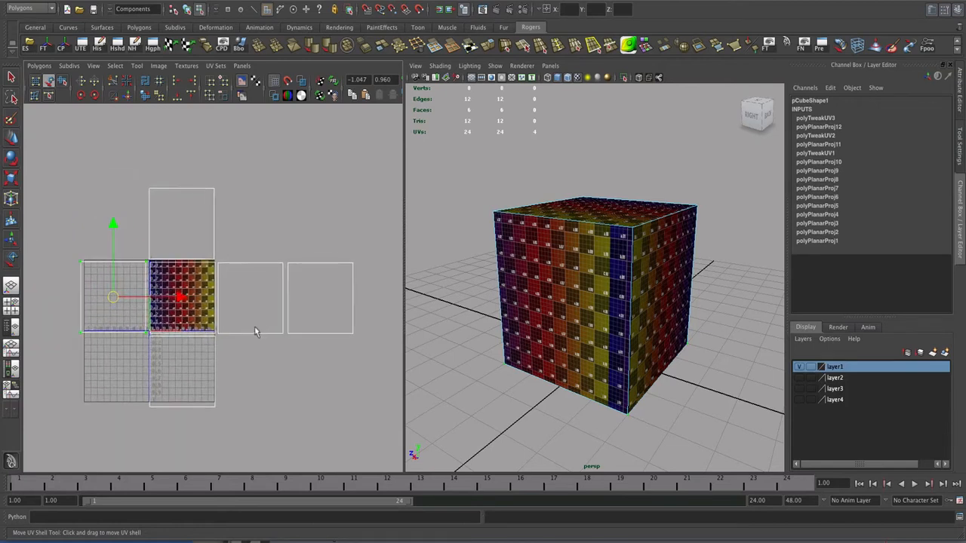
scroll(220, 321, "up", 1)
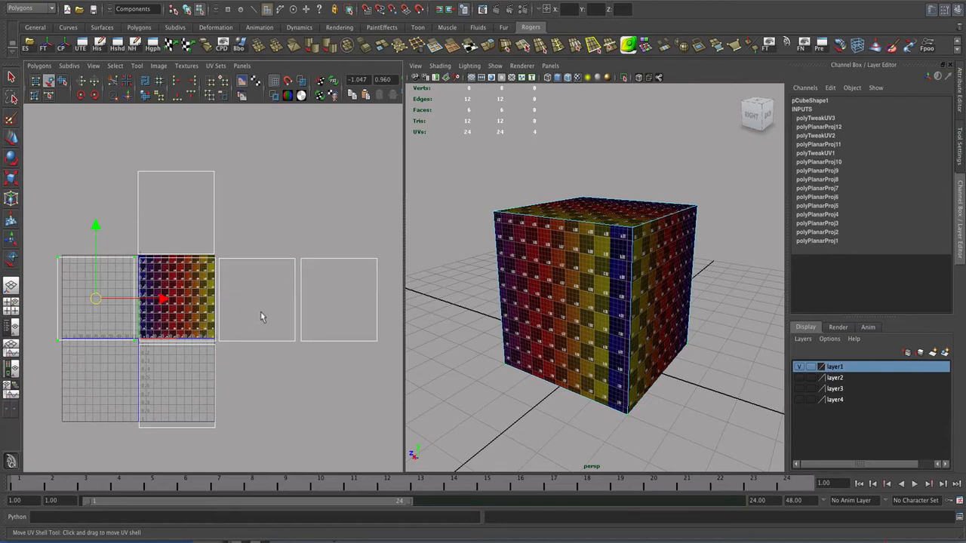
right_click_drag(261, 317, 233, 316, "alt")
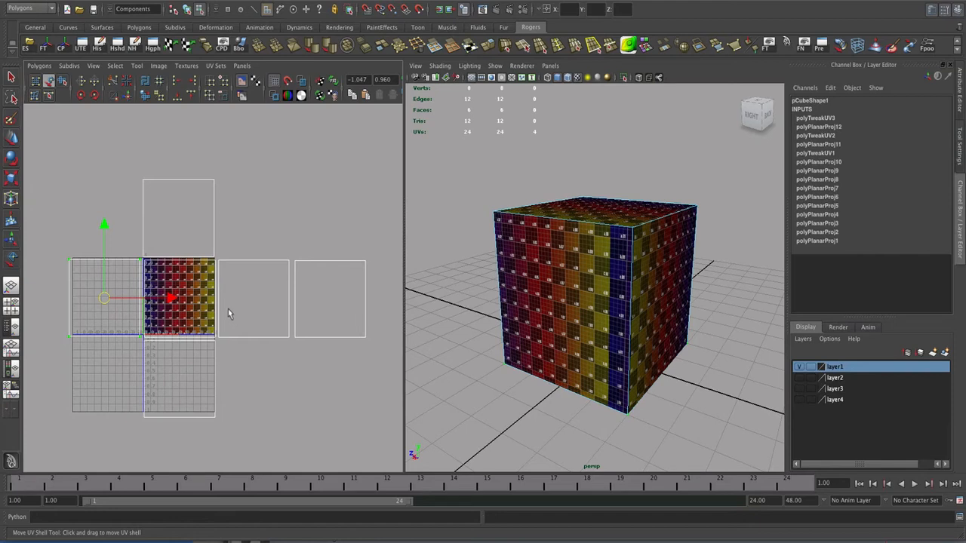
- Select all UVs of the cross layout and scale them down uniformly to about one third of their size
right_click_drag(217, 308, 250, 309)
left_click(207, 305)
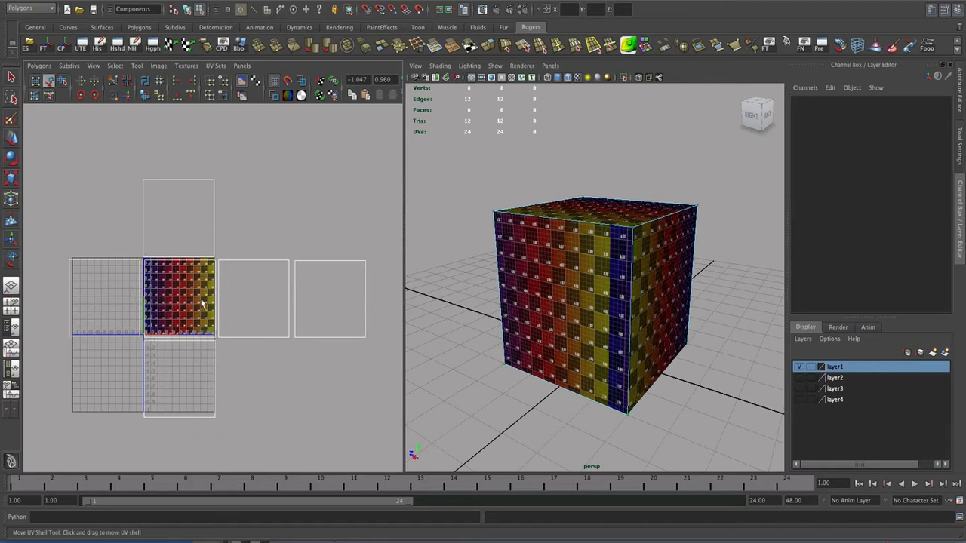
key("w")
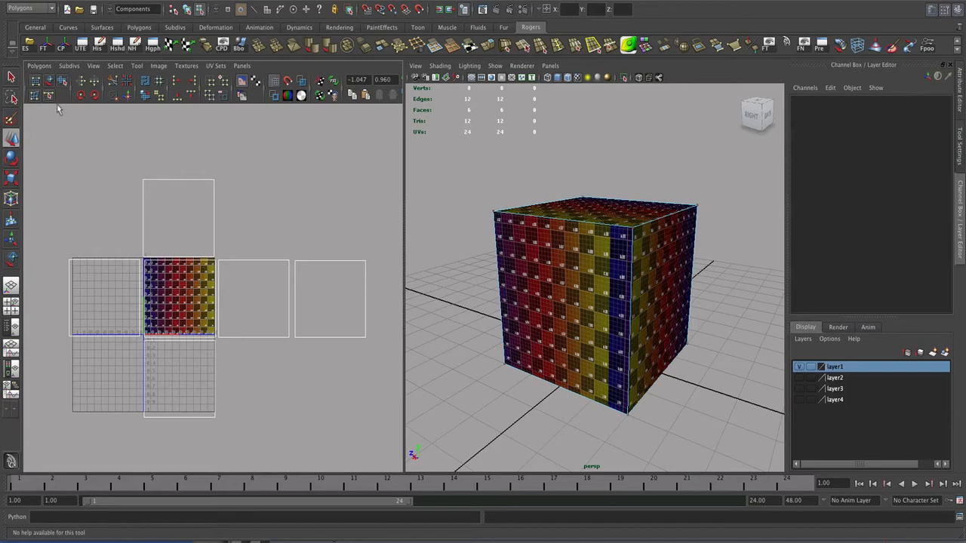
right_click_drag(182, 287, 212, 283)
left_click_drag(147, 274, 307, 386)
left_click_drag(376, 471, 375, 462)
key("w")
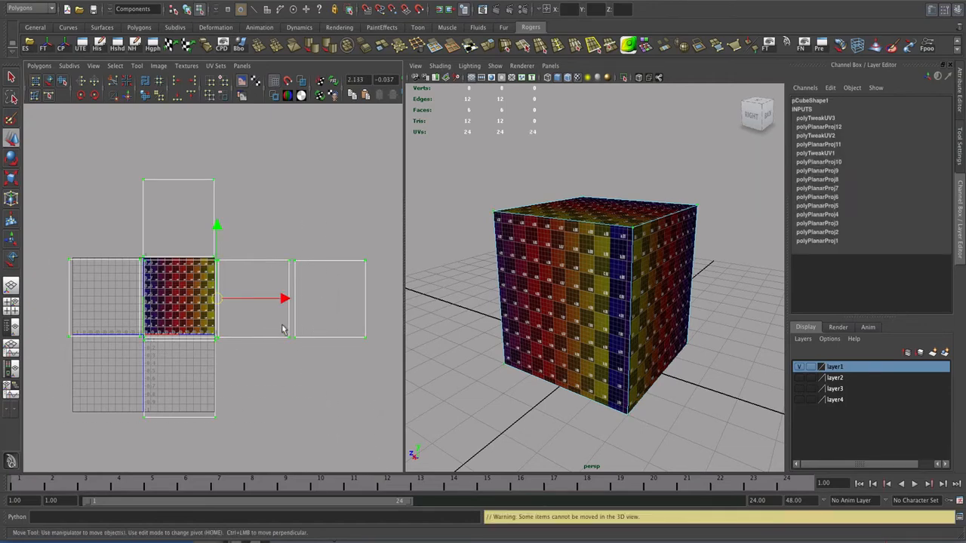
key("r")
left_click_drag(227, 300, 180, 305)
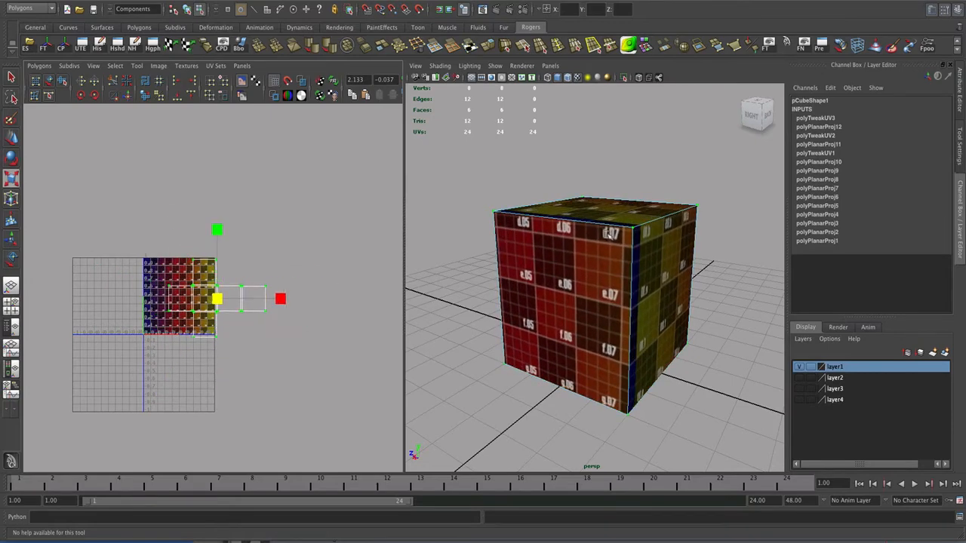
- Move the cross layout into the texture square, scale it down until its four-shell row fits the width, and lower it inside the square
left_click_drag(677, 295, 444, 292, "alt")
left_click_drag(217, 299, 190, 298)
key("w")
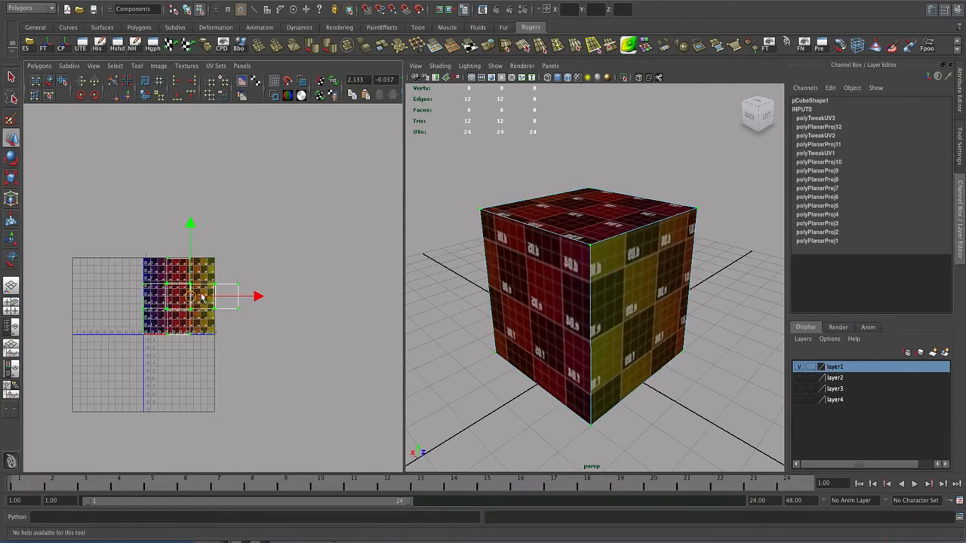
key("r")
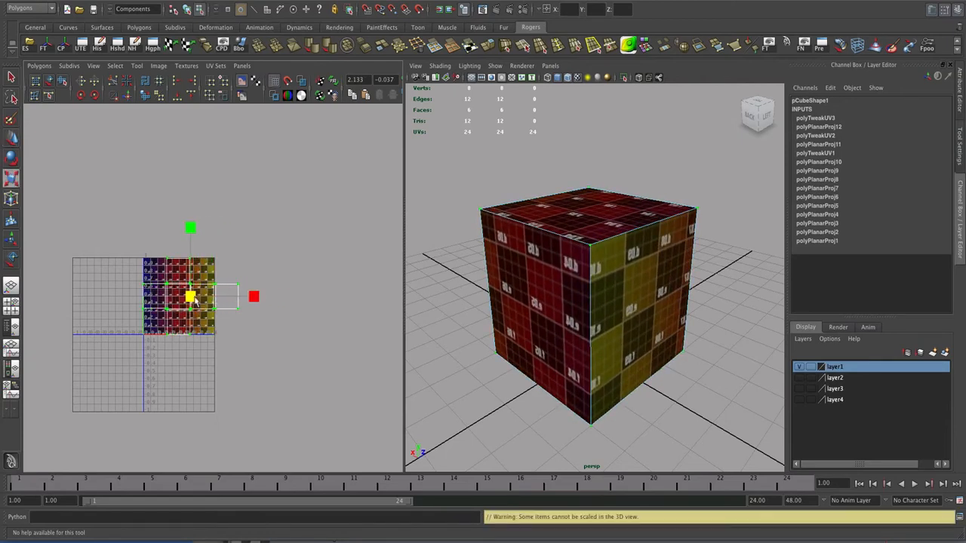
left_click_drag(193, 299, 178, 297)
key("w")
scroll(367, 298, "up", 8)
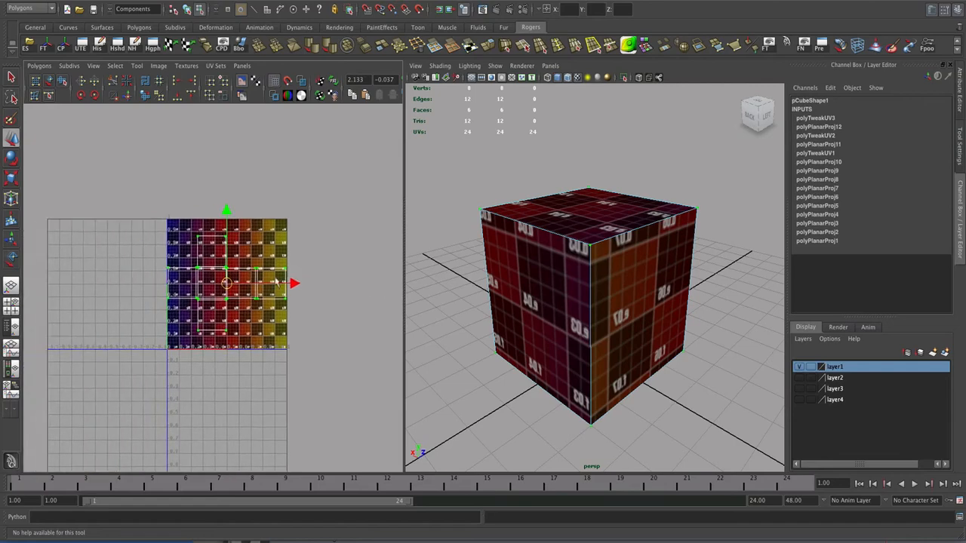
left_click_drag(243, 277, 243, 317)
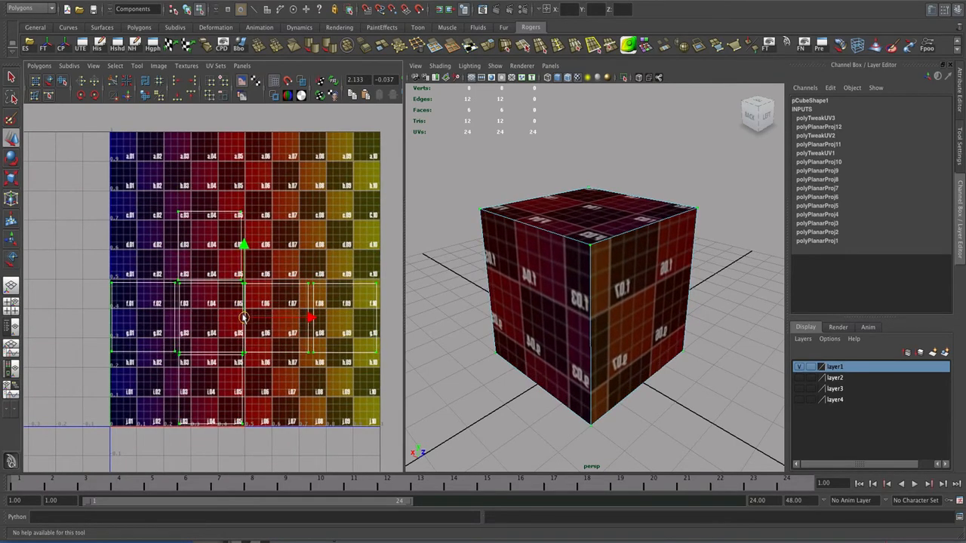
- Examine the checker texture on all sides of the cube, including its bottom, against the UV layout
left_click_drag(603, 281, 570, 242, "alt")
scroll(655, 276, "down", 5)
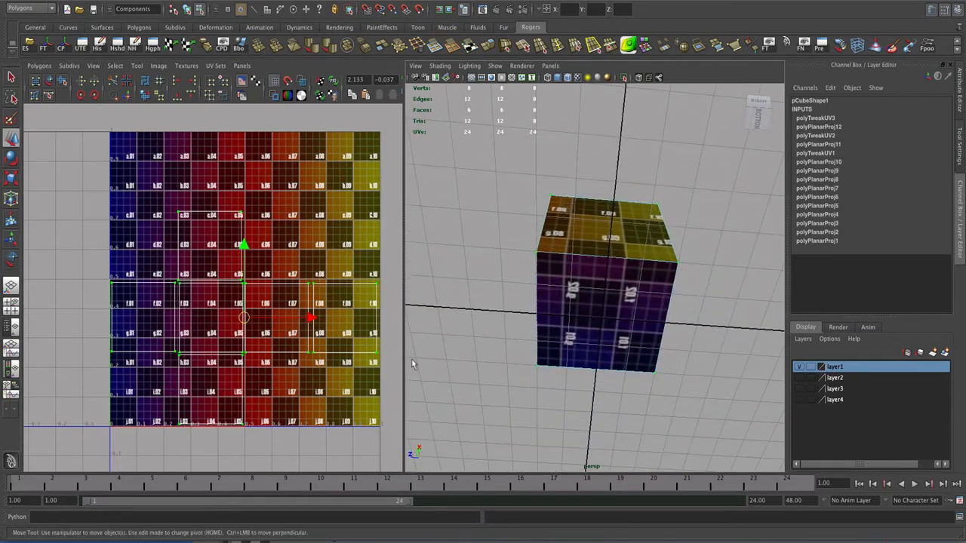
left_click_drag(413, 365, 624, 308, "alt")
scroll(619, 326, "up", 3)
right_click_drag(624, 308, 610, 302, "alt")
mouse_move(609, 301)
left_mouse_down("alt")
mouse_move(578, 295)
mouse_move(609, 302)
left_mouse_up("alt")
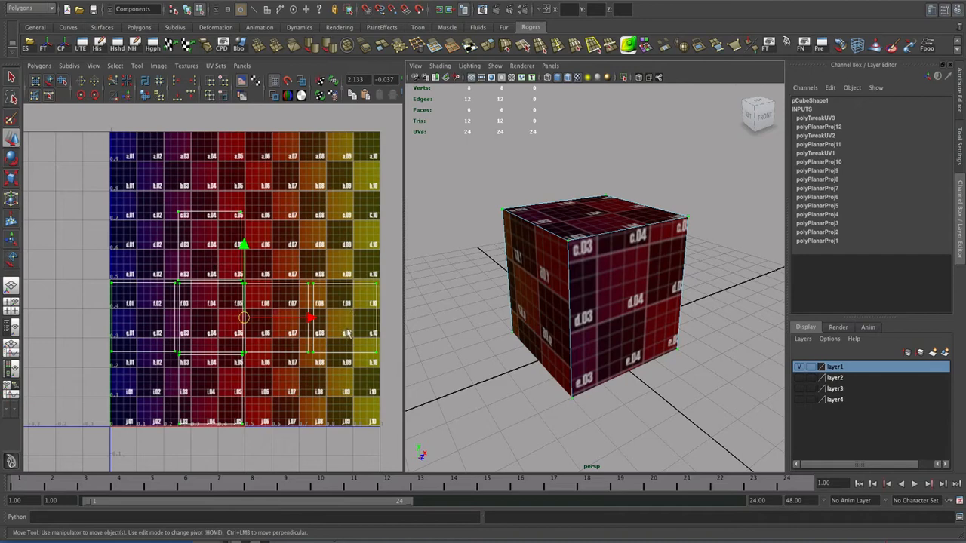
left_click_drag(566, 337, 611, 251, "alt")
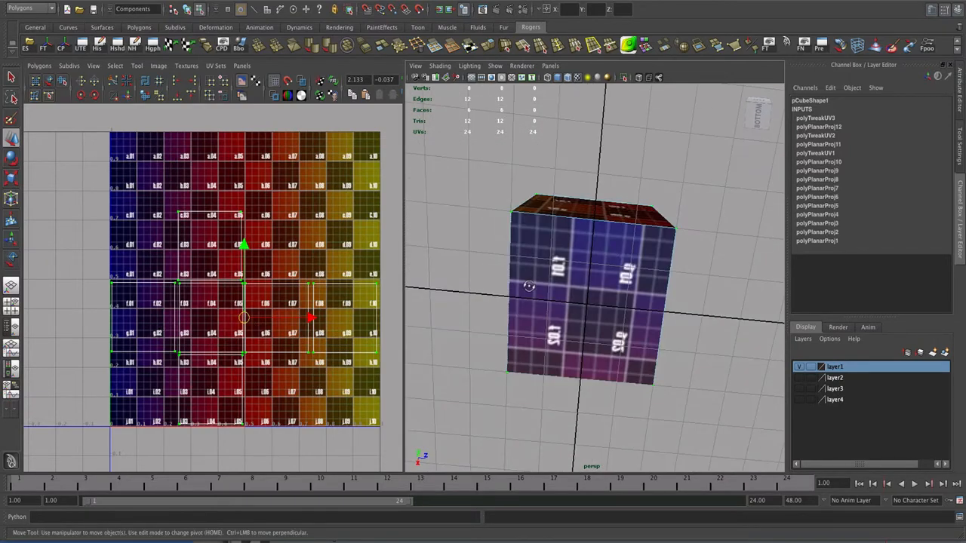
left_click_drag(529, 283, 437, 338, "alt")
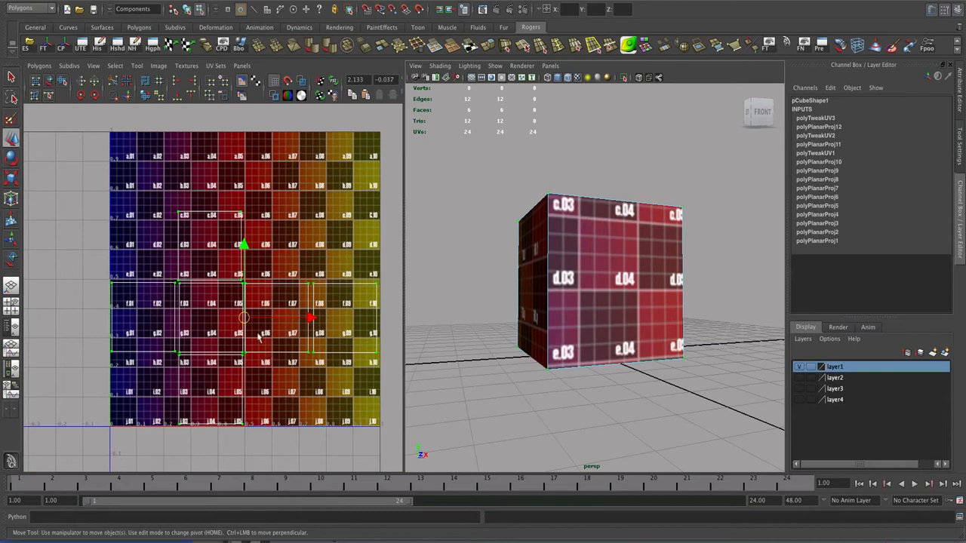
- Repack the UV shells into two rows of three by moving the top and far-right shells into the lower row's gaps, and select all UVs
right_click_drag(243, 302, 206, 253, "alt")
left_click(70, 192)
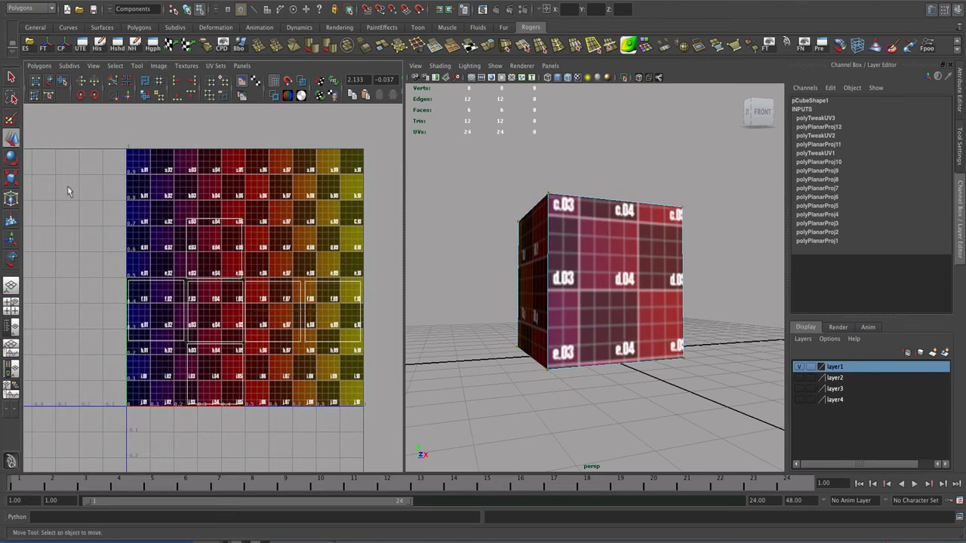
left_click(50, 81)
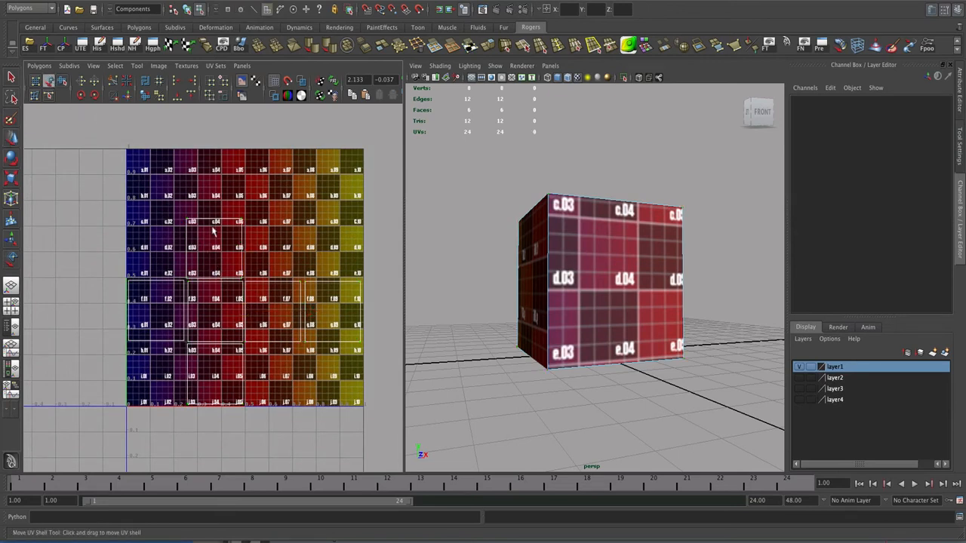
left_click_drag(219, 223, 163, 349)
left_click_drag(335, 345, 110, 264)
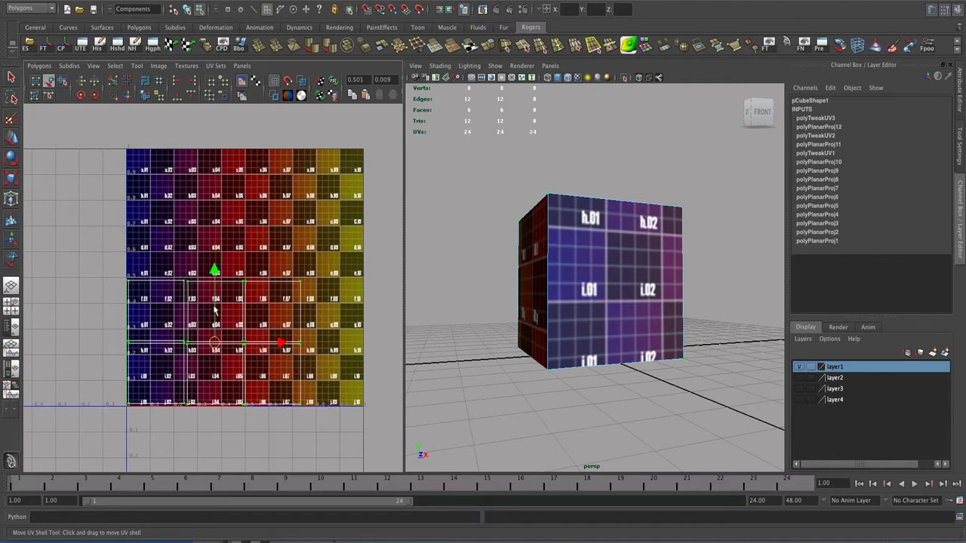
- Scale the two-row UV layout up uniformly until it spans the texture square's full width, seated in the square's lower-left corner
key("r")
left_click_drag(217, 345, 247, 323)
key("w")
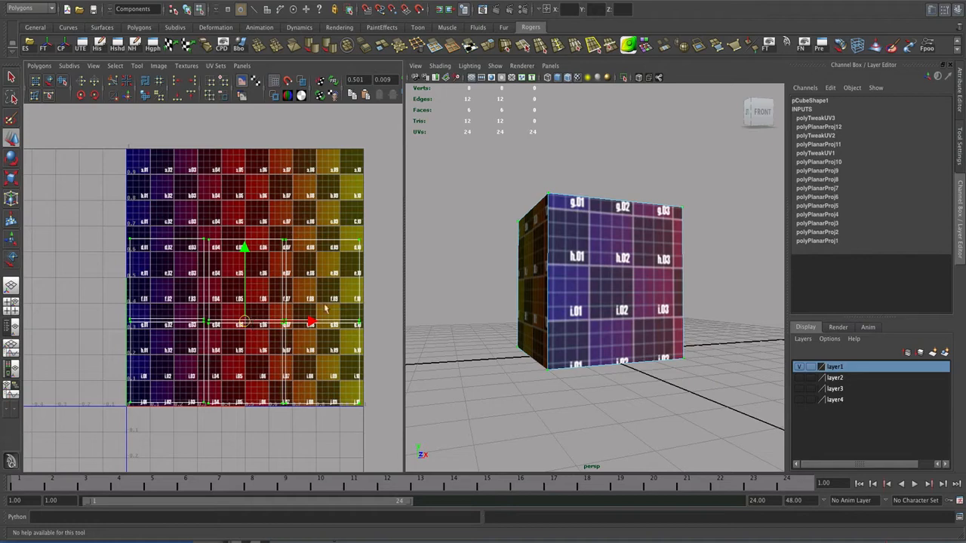
- Examine the checker texture on the cube's front, right, back, top and bottom faces against the packed UV layout
left_click_drag(591, 280, 491, 298, "alt")
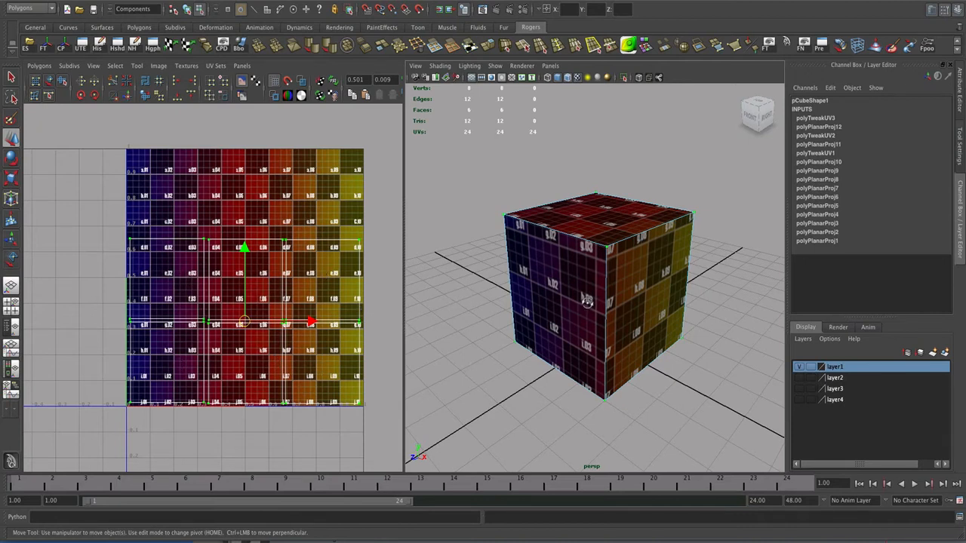
mouse_move(585, 302)
left_mouse_down("alt")
mouse_move(549, 302)
mouse_move(571, 291)
left_mouse_up("alt")
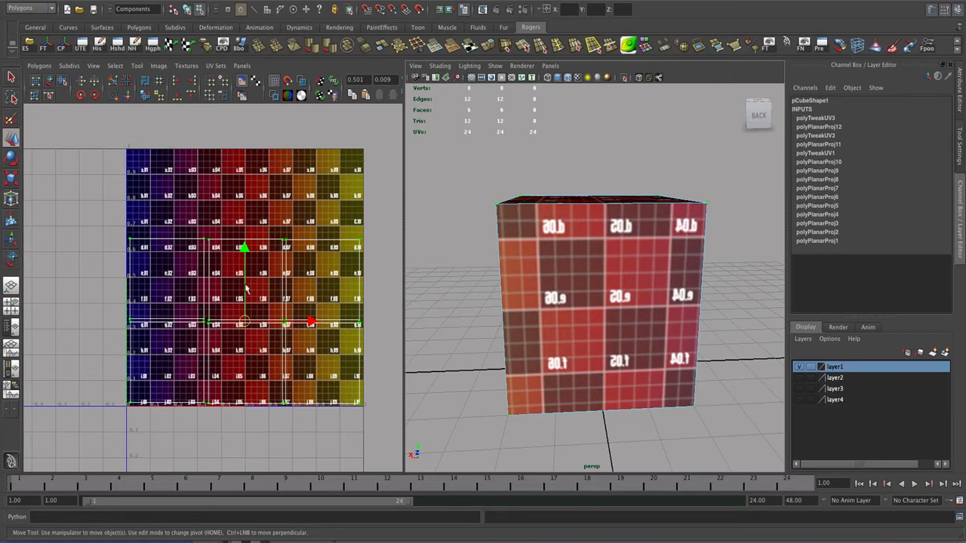
left_click_drag(537, 331, 589, 325, "alt")
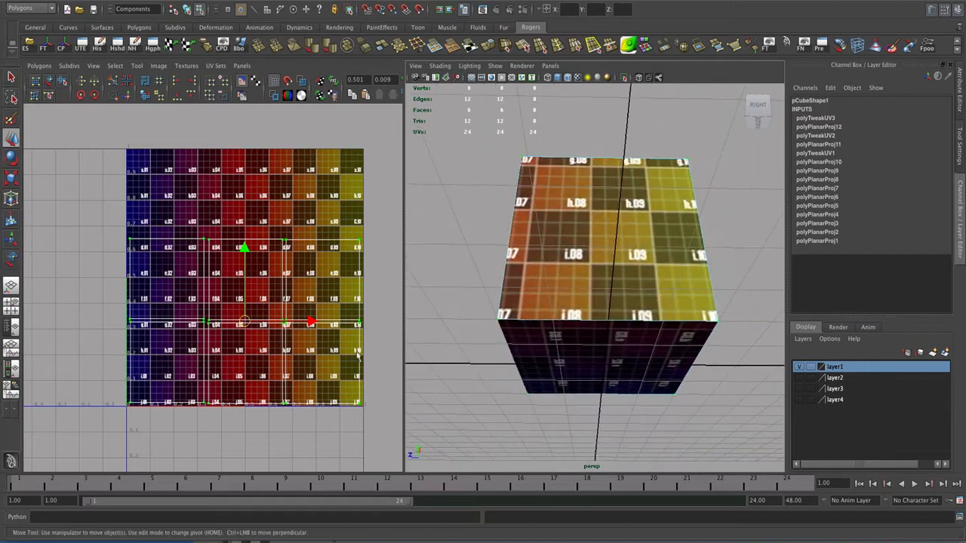
key("alt+Home")
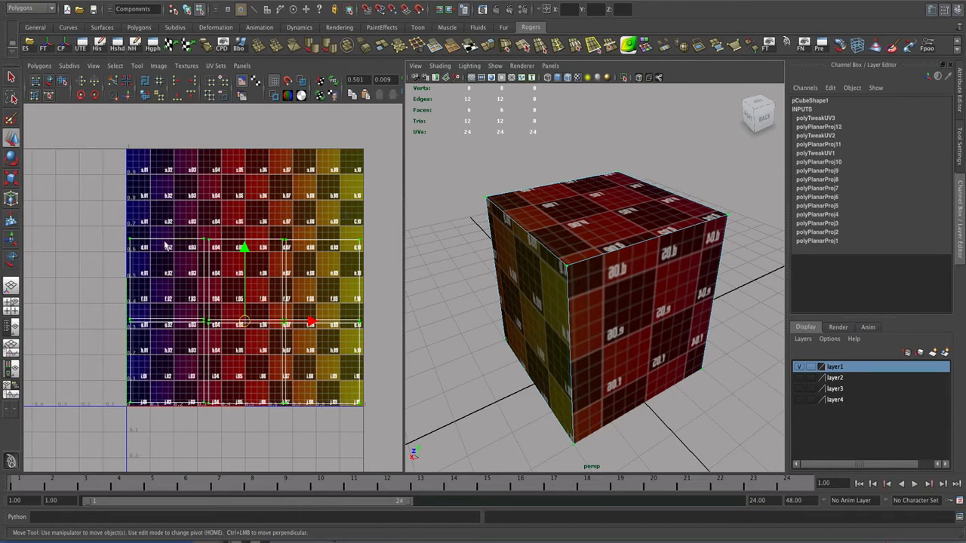
scroll(188, 251, "up", 2)
scroll(195, 250, "down", 1)
middle_click_drag(217, 253, 191, 266, "alt")
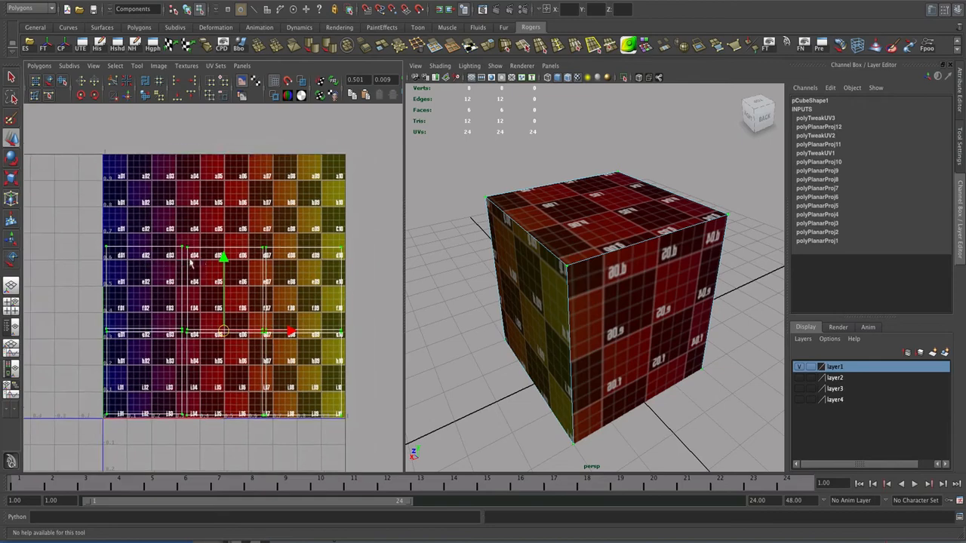
left_click_drag(522, 269, 549, 264, "alt")
middle_click_drag(304, 302, 291, 288, "alt")
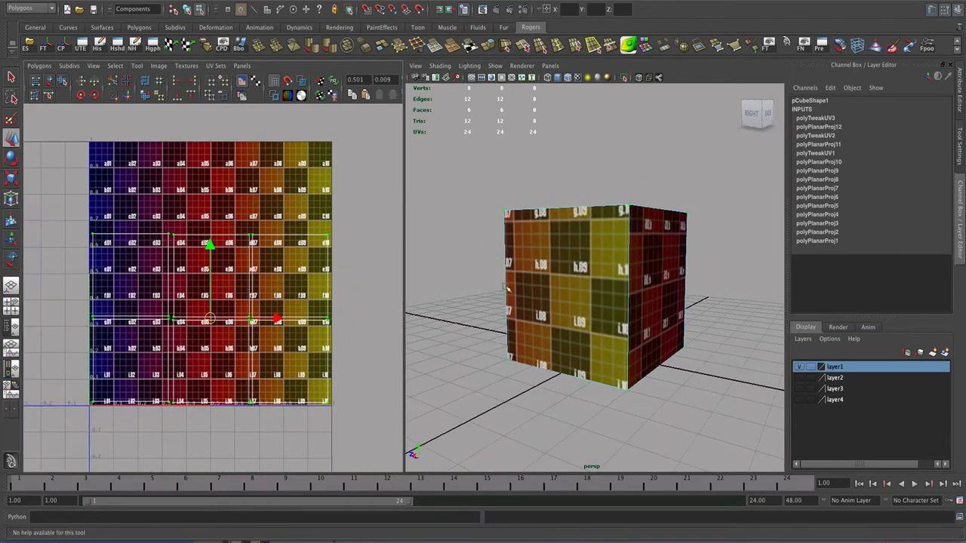
left_click_drag(507, 288, 649, 265, "alt")
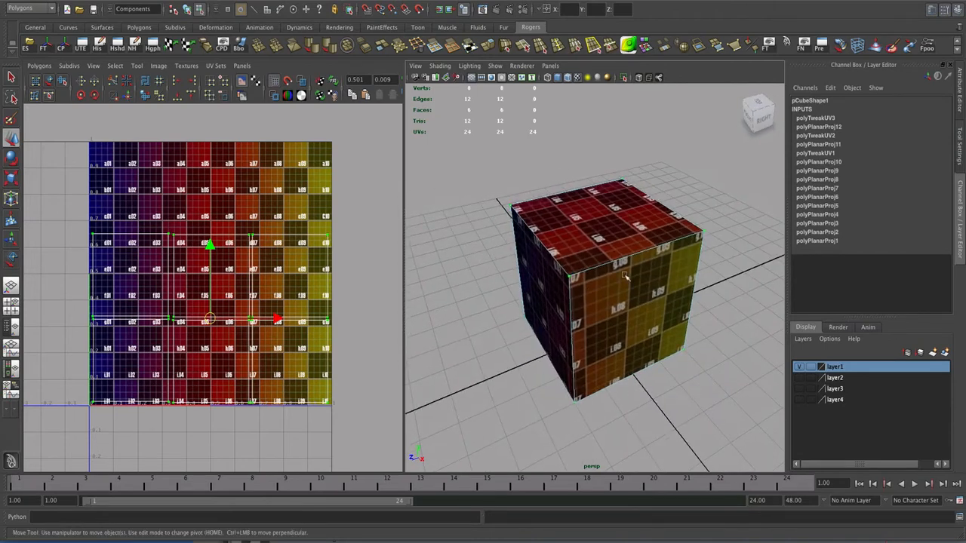
- Return the cube to object selection and delete its construction history
right_click_drag(602, 267, 623, 244)
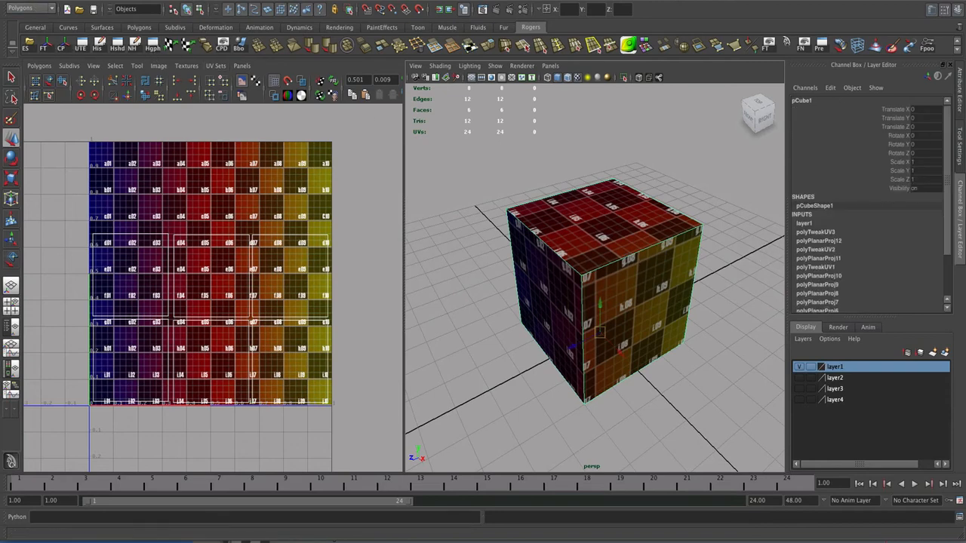
left_click(85, 0)
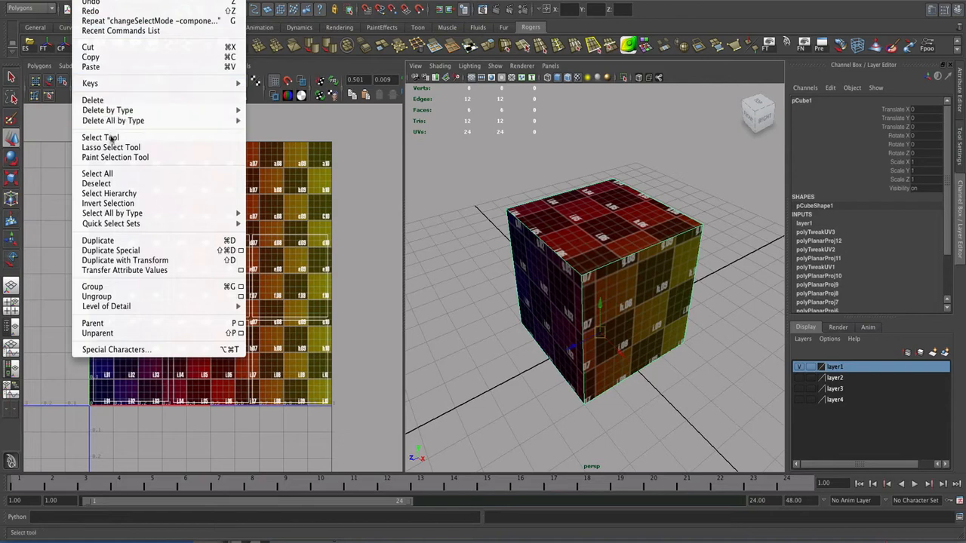
mouse_move(114, 111)
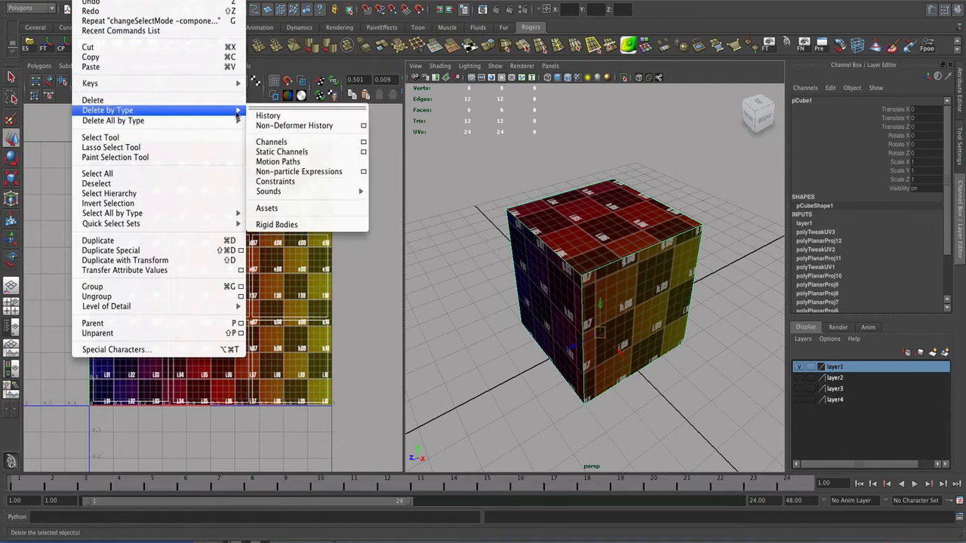
left_click(264, 116)
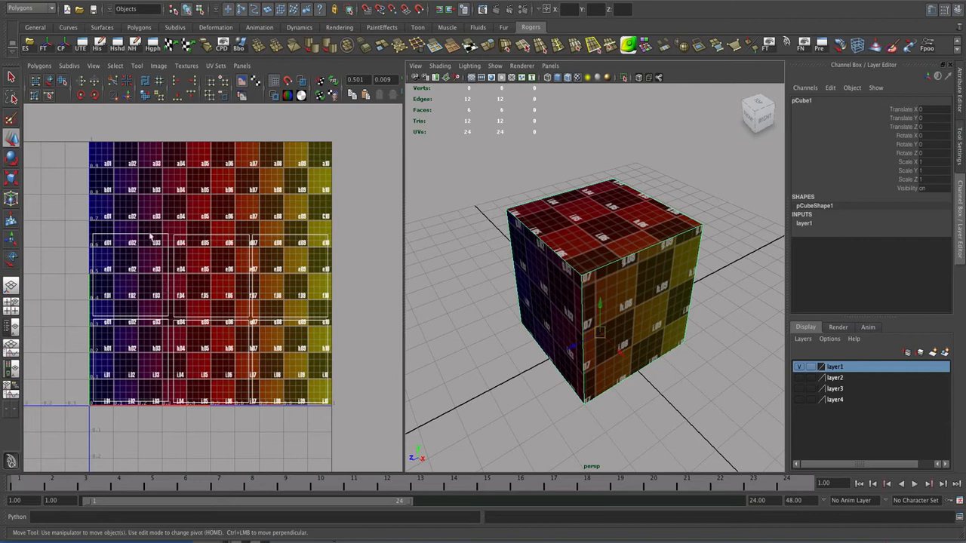
- Select all the cube's UVs in the texture layout and open the UV Snapshot options
right_click_drag(172, 251, 210, 256)
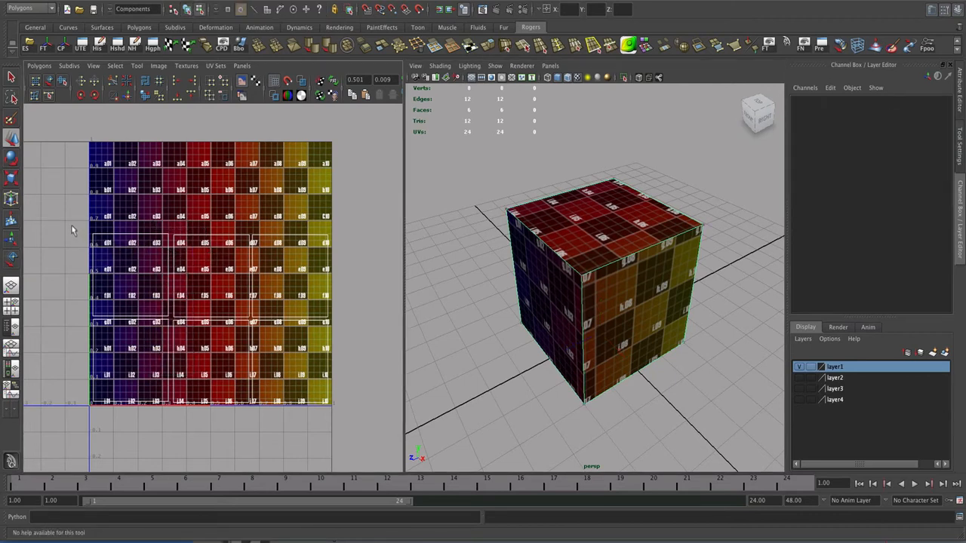
left_click_drag(73, 227, 340, 429)
key("w")
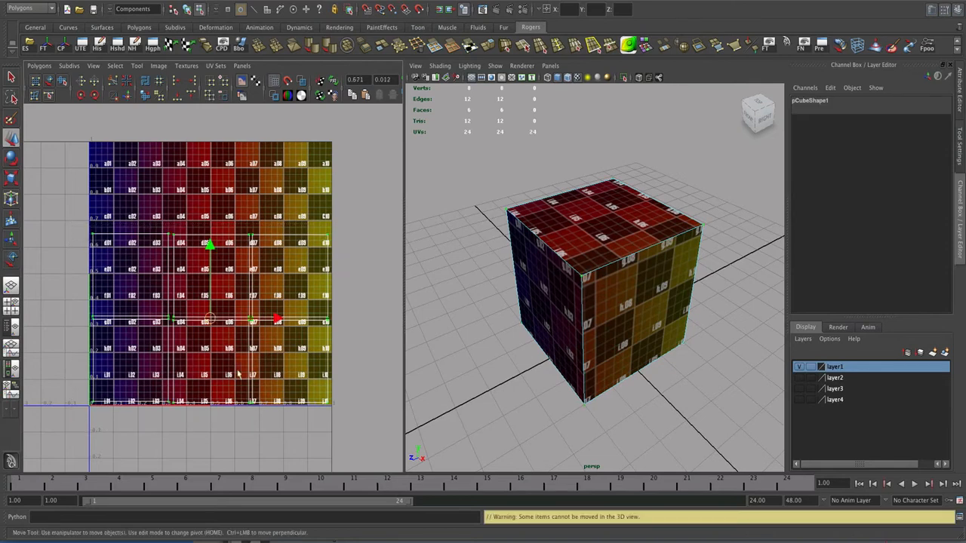
left_click(40, 66)
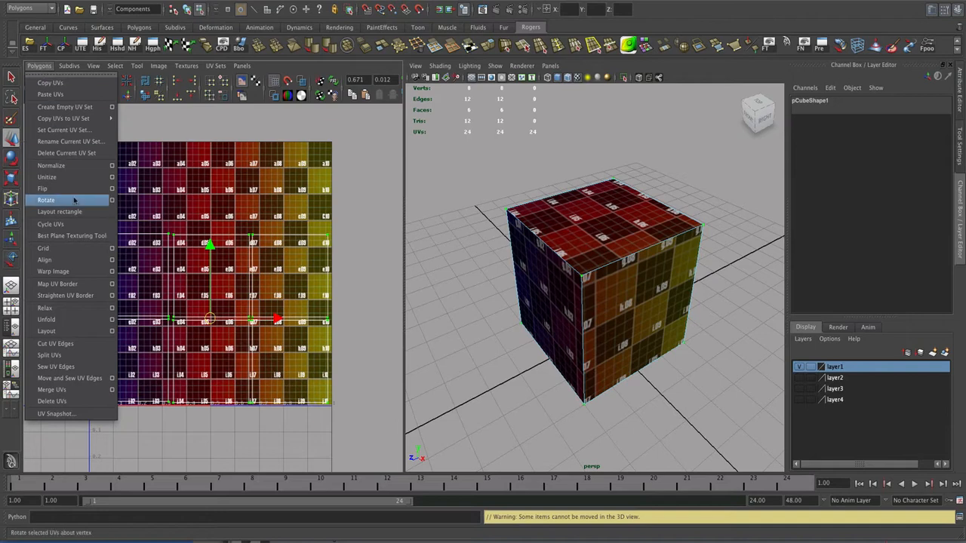
left_click(92, 420)
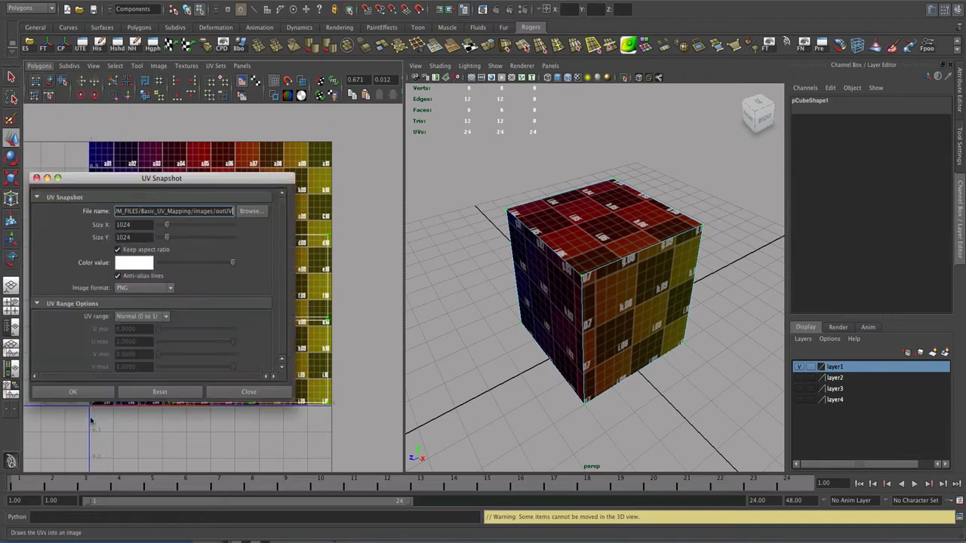
left_click_drag(132, 181, 502, 149)
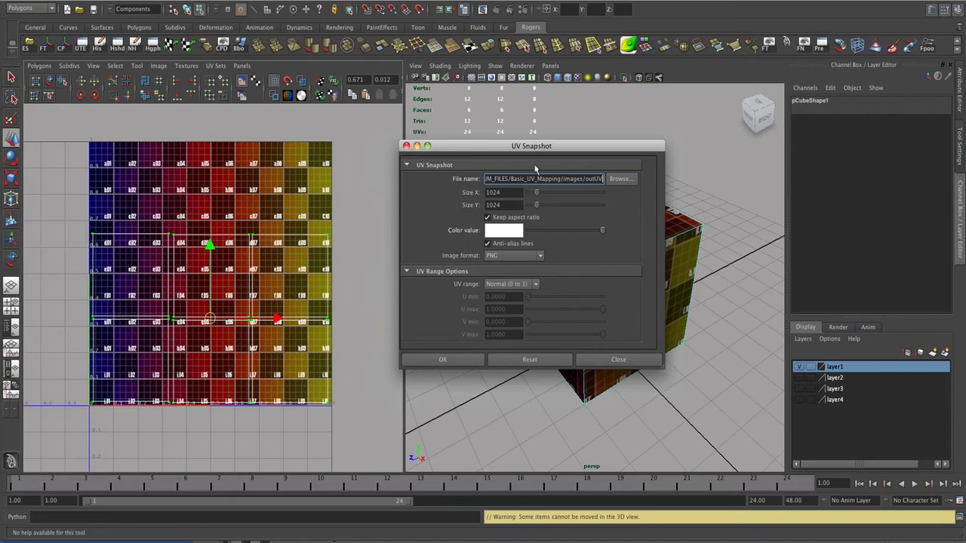
- Set the snapshot's output file to wire_out_v1 in the project's textures folder
left_click(619, 179)
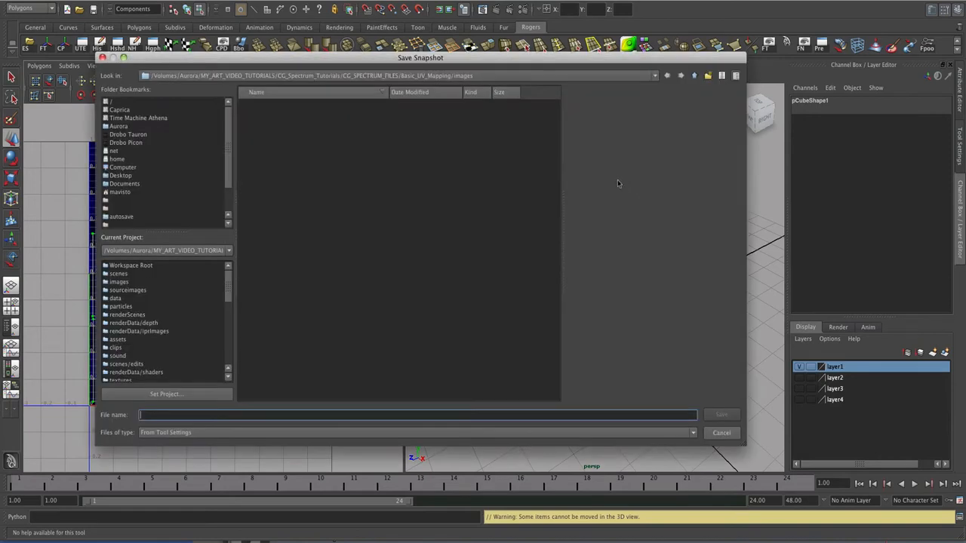
left_click(695, 76)
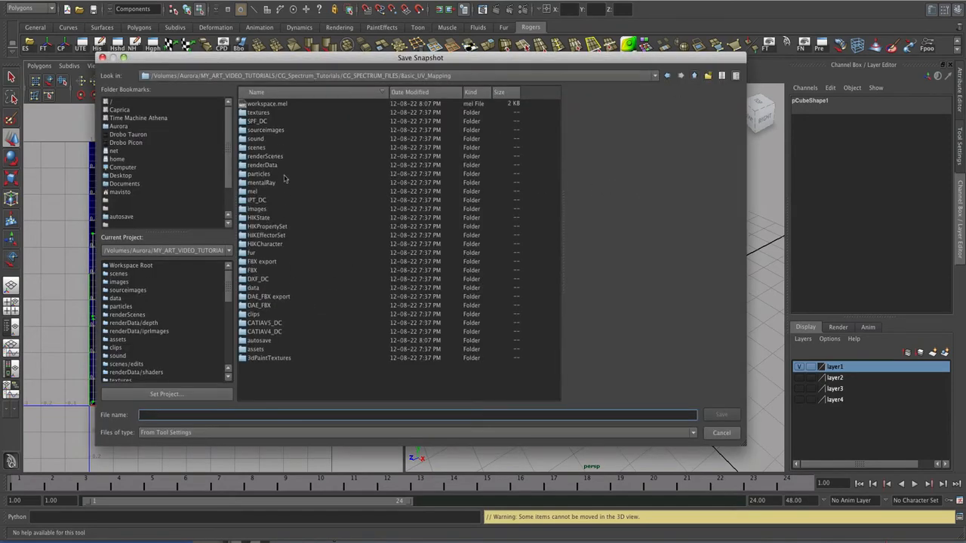
double_click(260, 113)
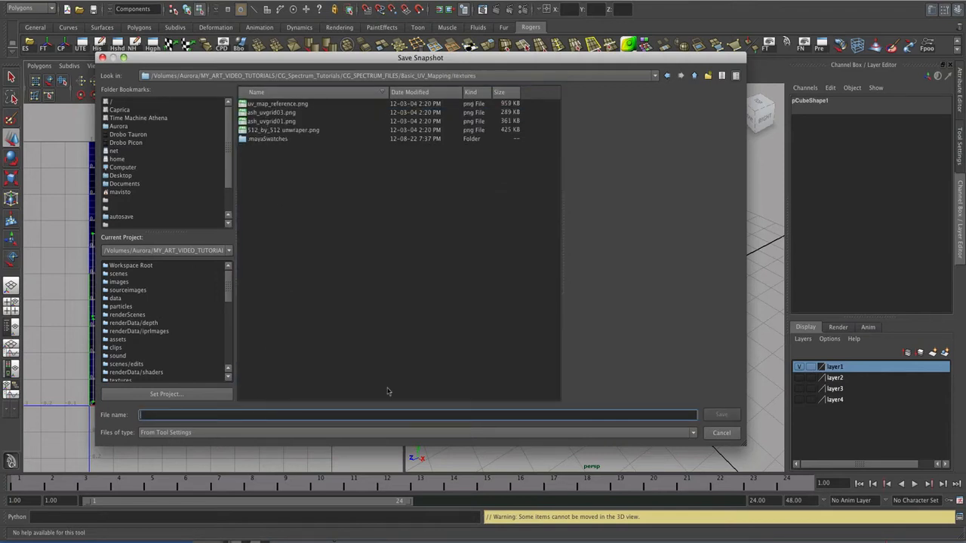
type("wire_out_v1")
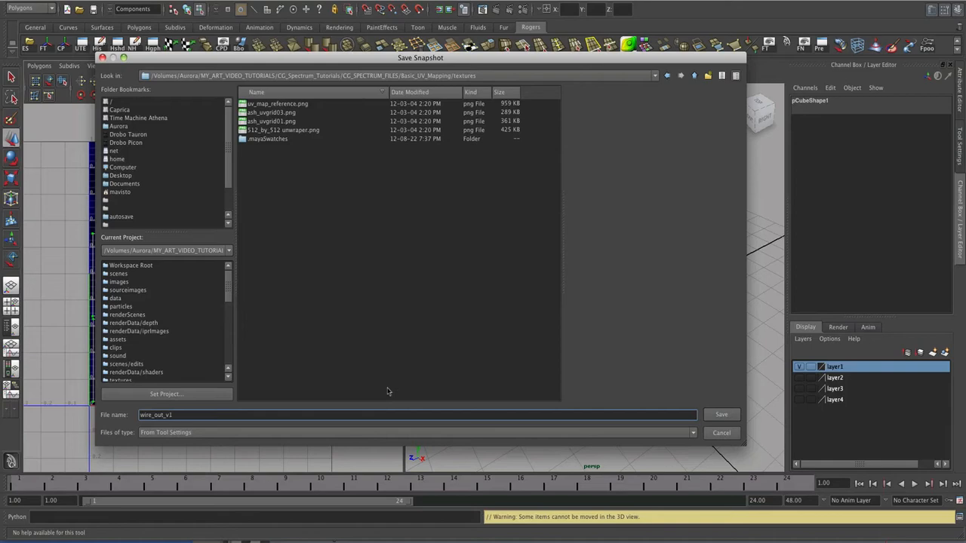
key("Return")
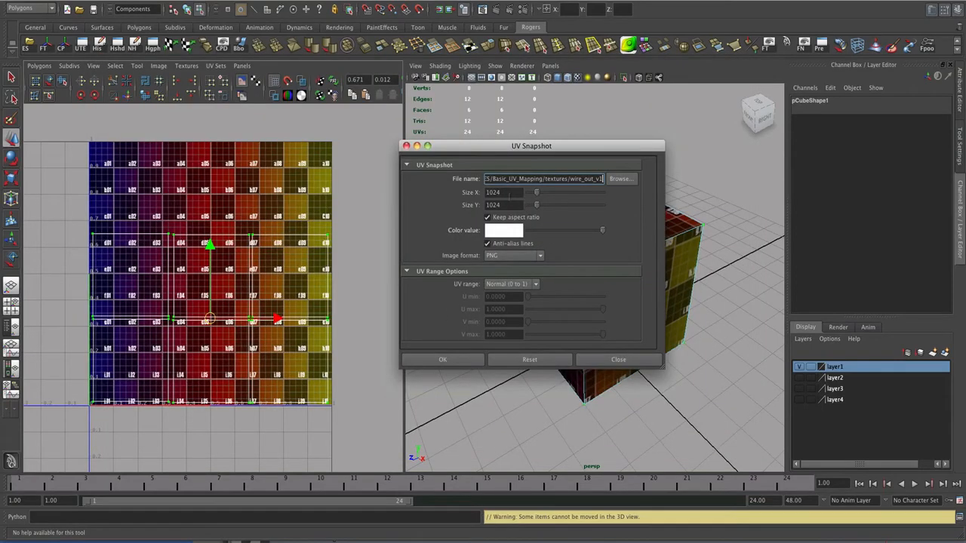
- Set the UV snapshot size to 512 by 512 and its image format to Targa, and export it
left_click_drag(509, 193, 470, 195)
type("5")
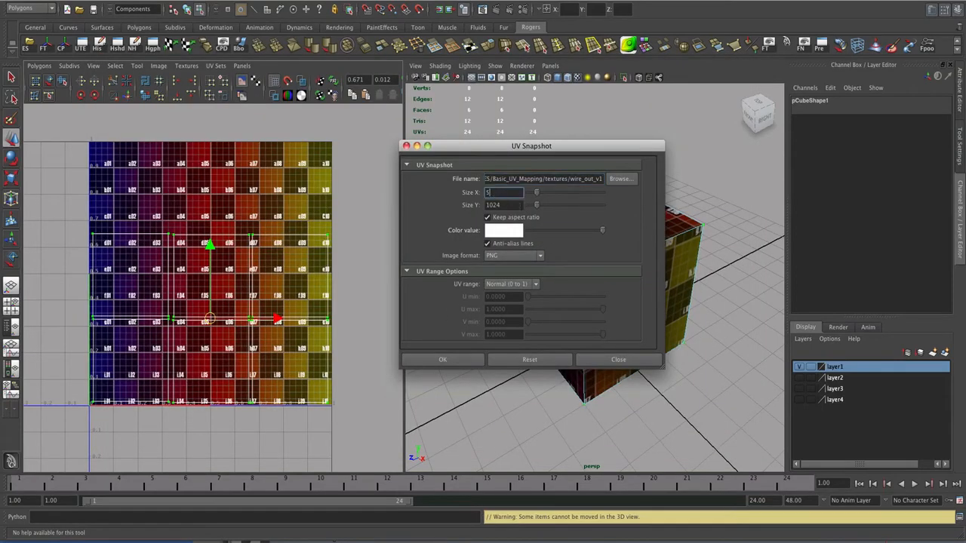
key("Tab")
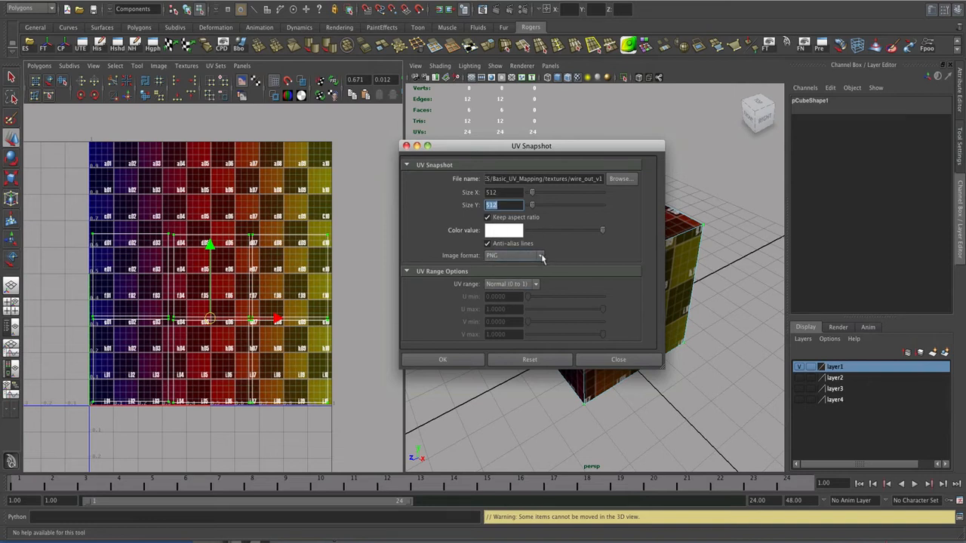
left_click(539, 256)
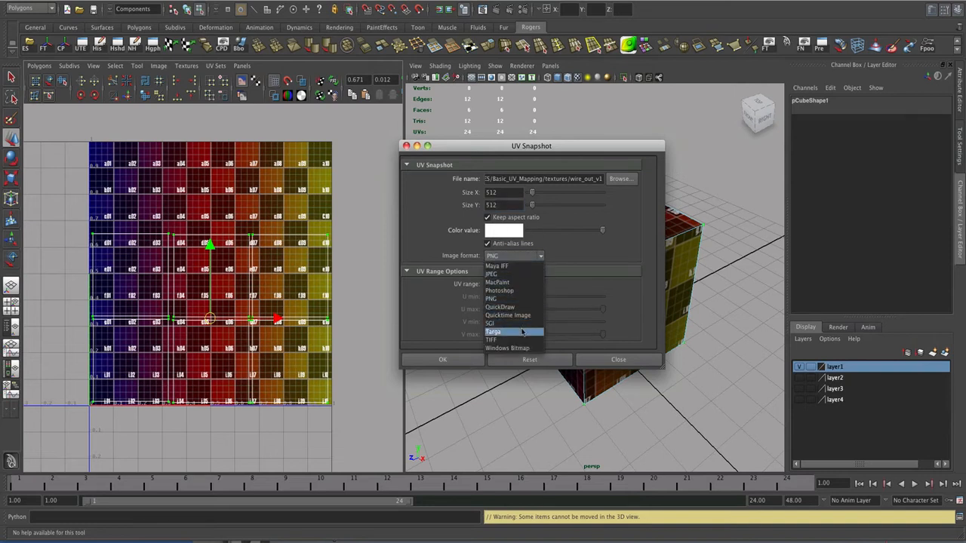
left_click(522, 333)
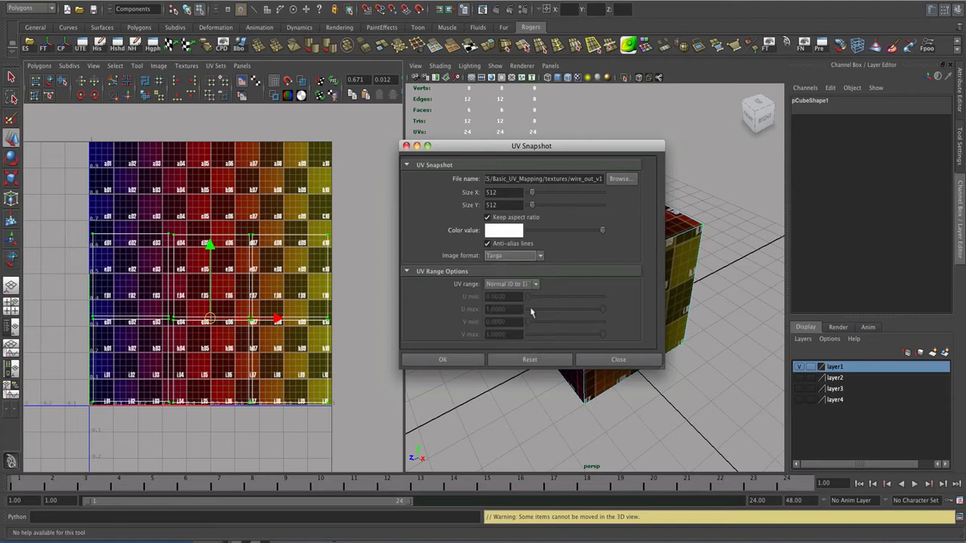
left_click(443, 360)
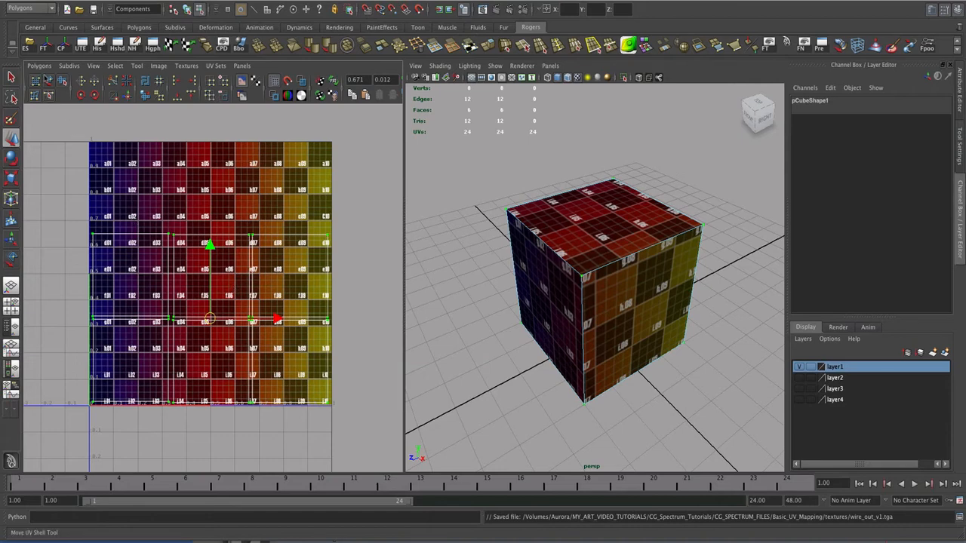
left_click(41, 68)
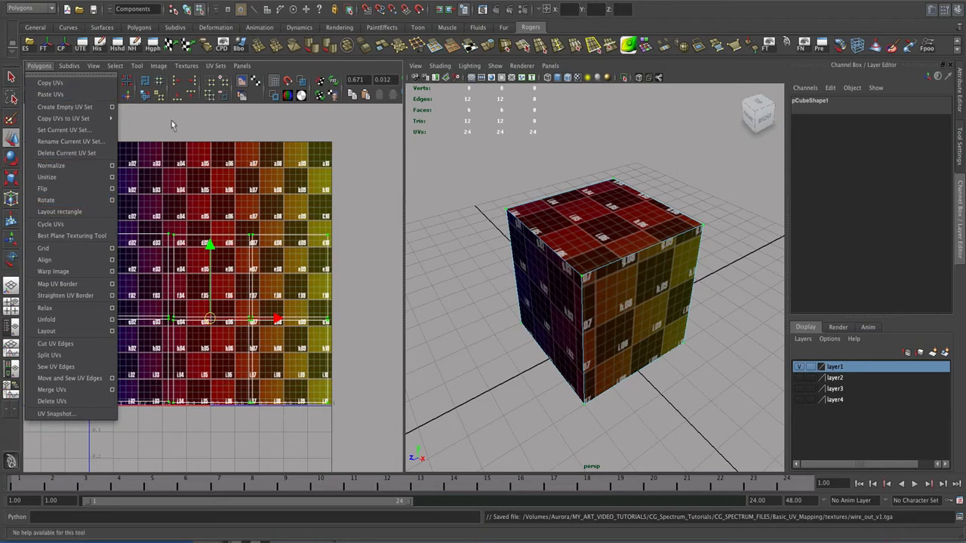
left_click(677, 25)
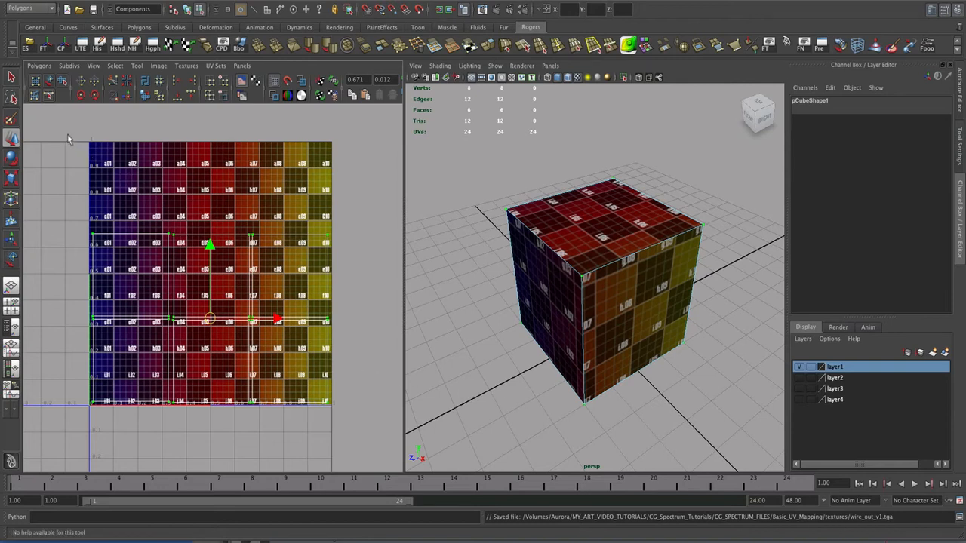
- Switch to Photoshop and browse the Aurora drive in column view for a file to open
left_click(389, 539)
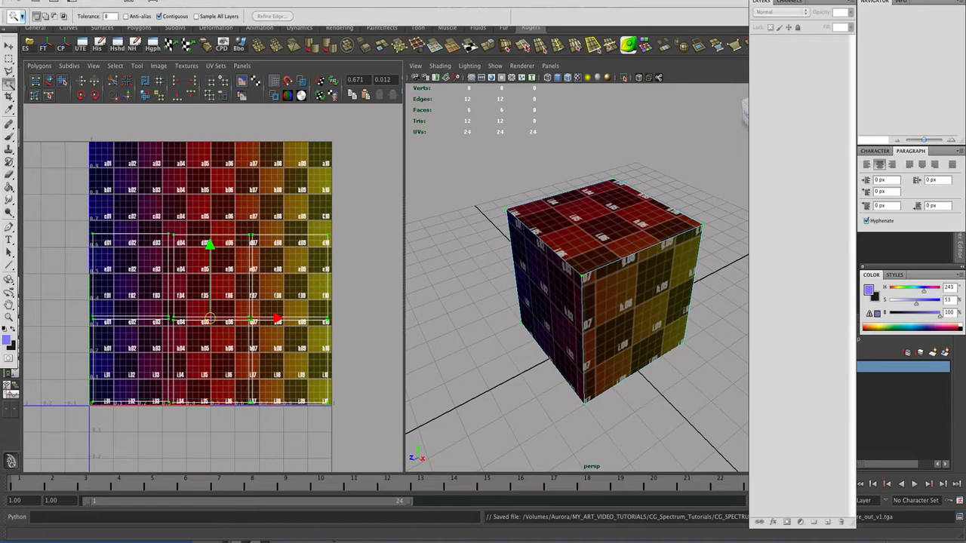
left_click(90, 1)
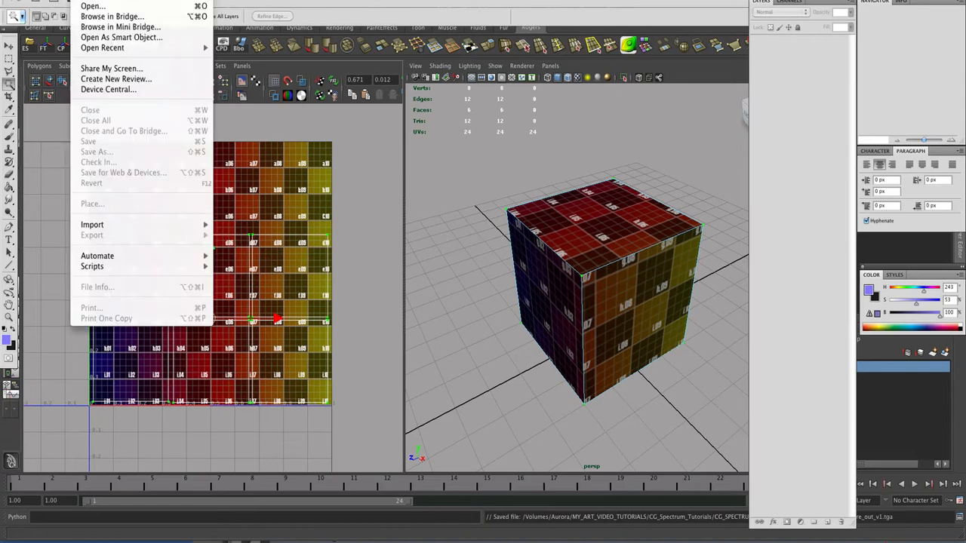
left_click(97, 7)
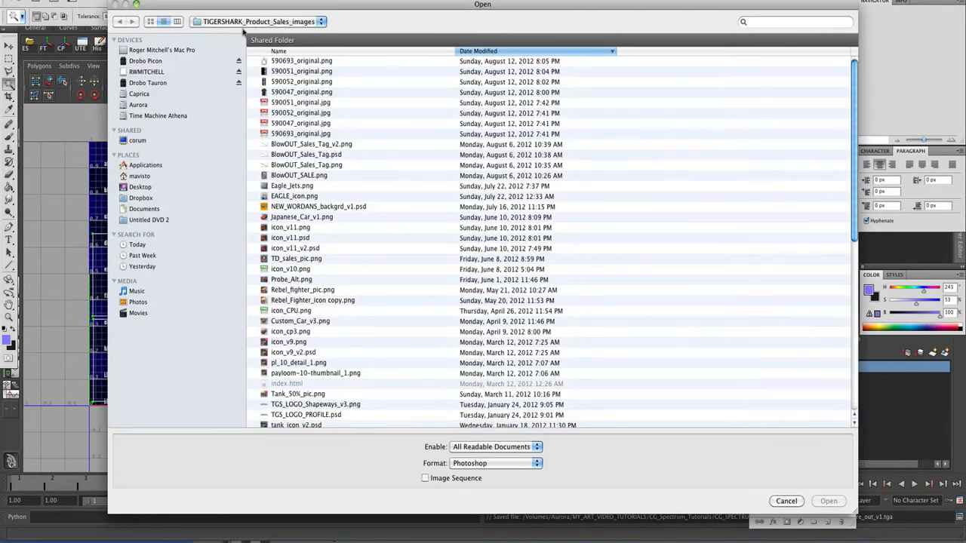
left_click(325, 22)
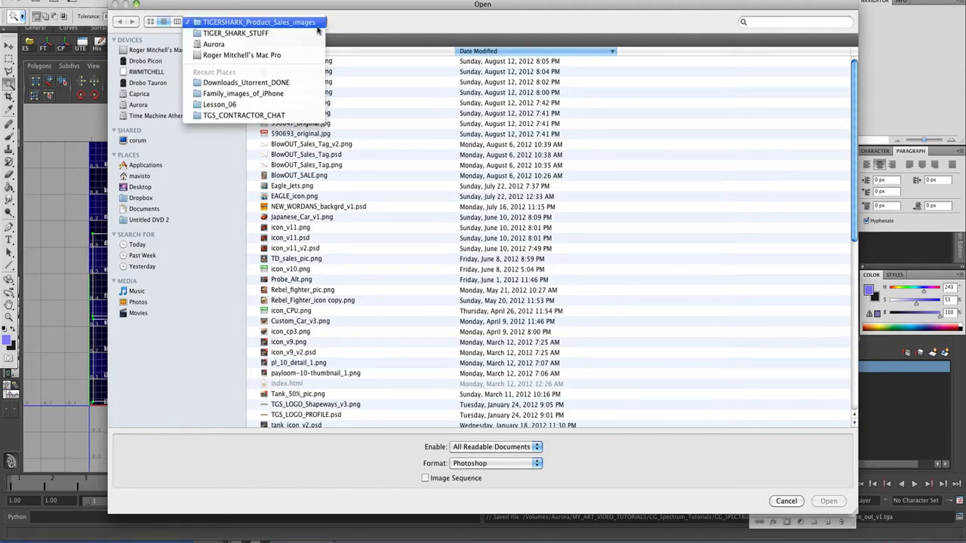
left_click(281, 46)
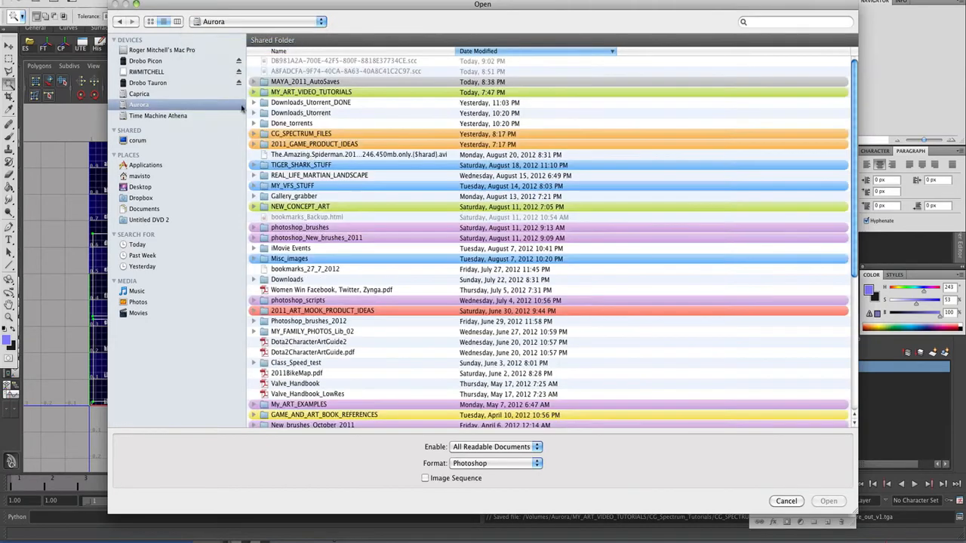
left_click(177, 22)
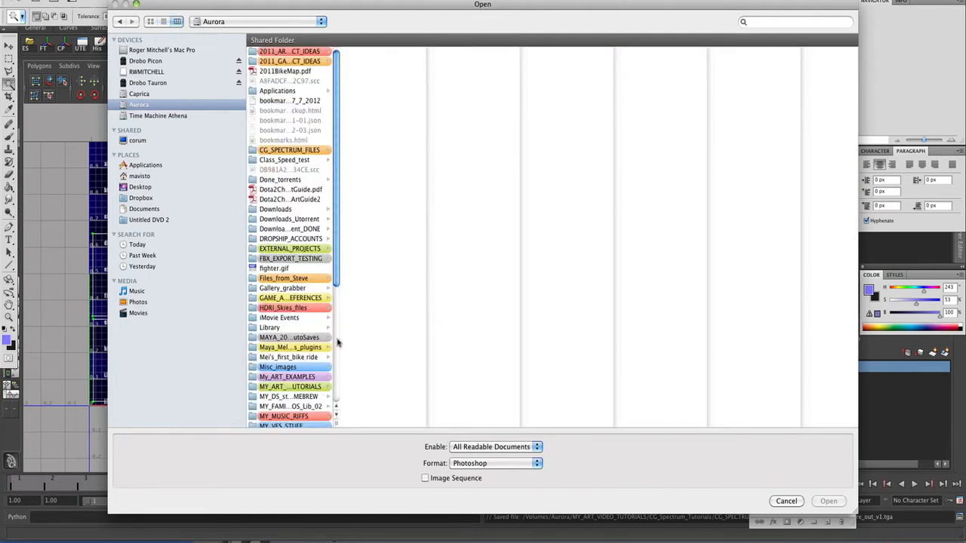
- Open wire_out_v1.tga from the textures folder of the Basic_UV_Mapping project inside MY_ART_VIDEO_TUTORIALS
left_click(309, 392)
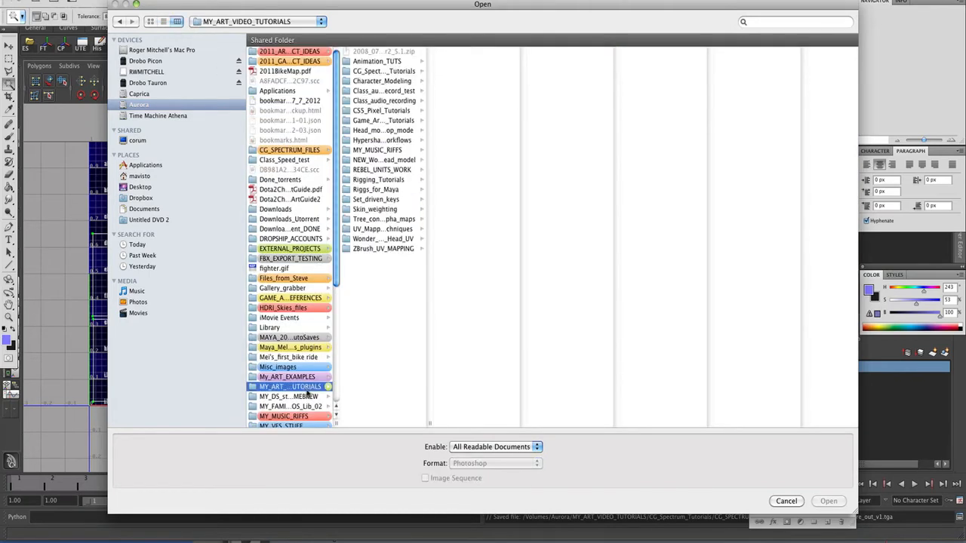
left_click(380, 71)
left_click(469, 54)
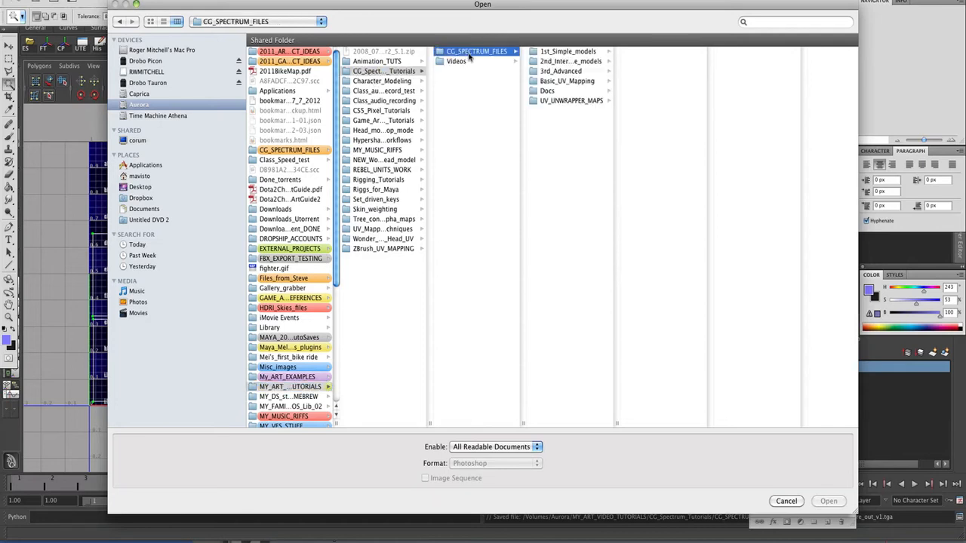
left_click(561, 84)
left_click(650, 327)
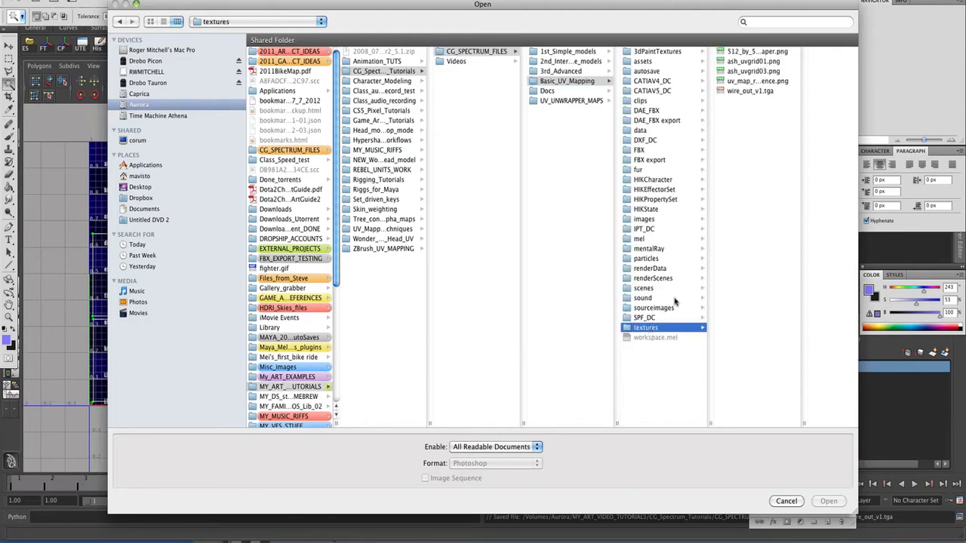
left_click(750, 91)
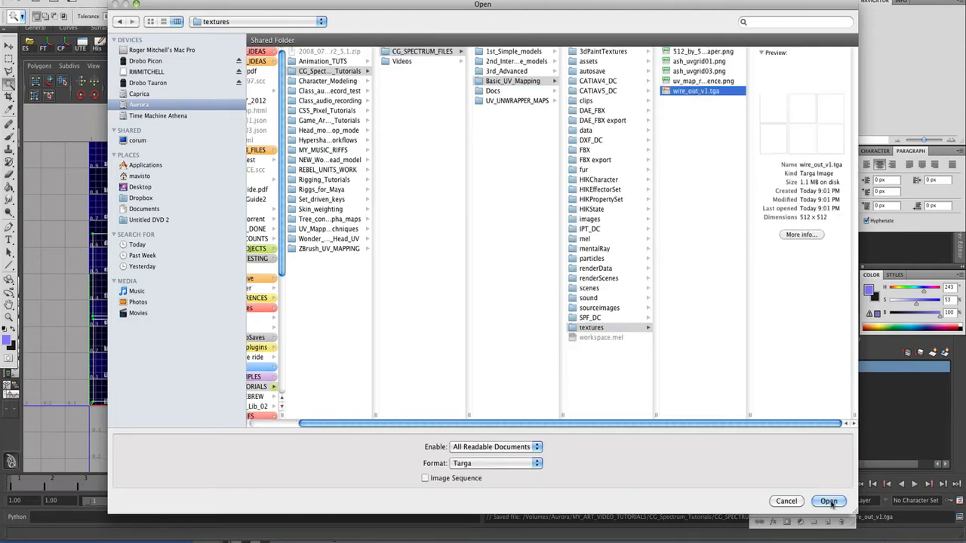
left_click(830, 502)
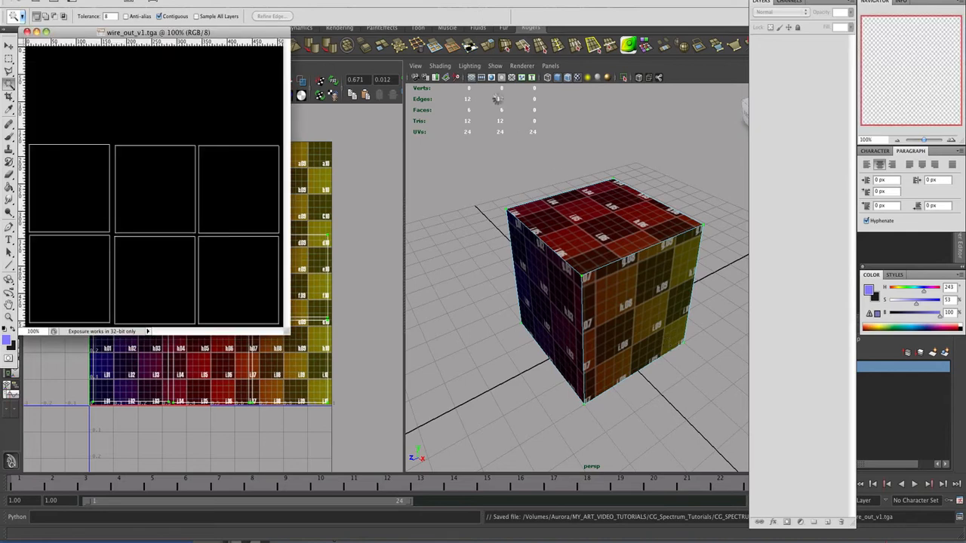
- Reposition the wire_out_v1.tga document window and enlarge it so the whole canvas shows with space around it
left_click_drag(250, 34, 604, 114)
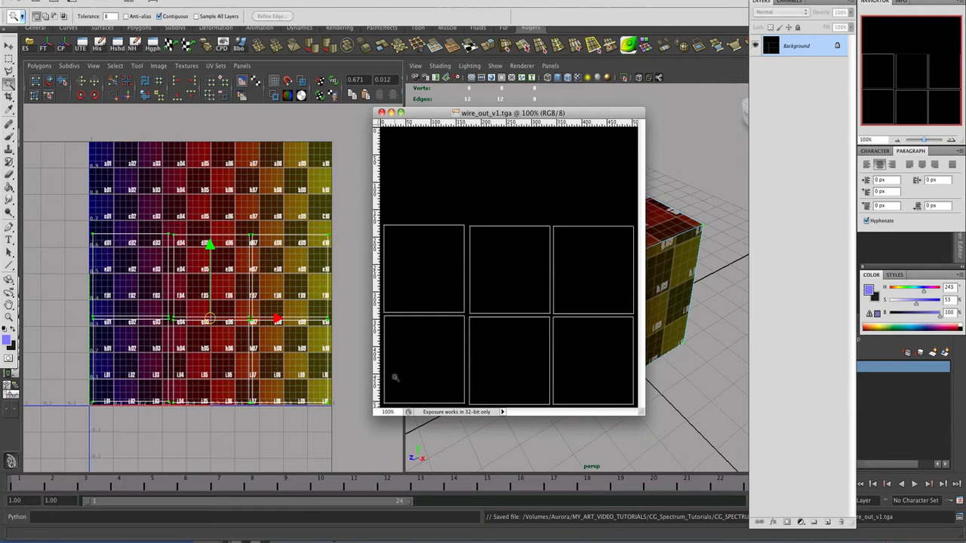
left_click_drag(483, 117, 487, 114)
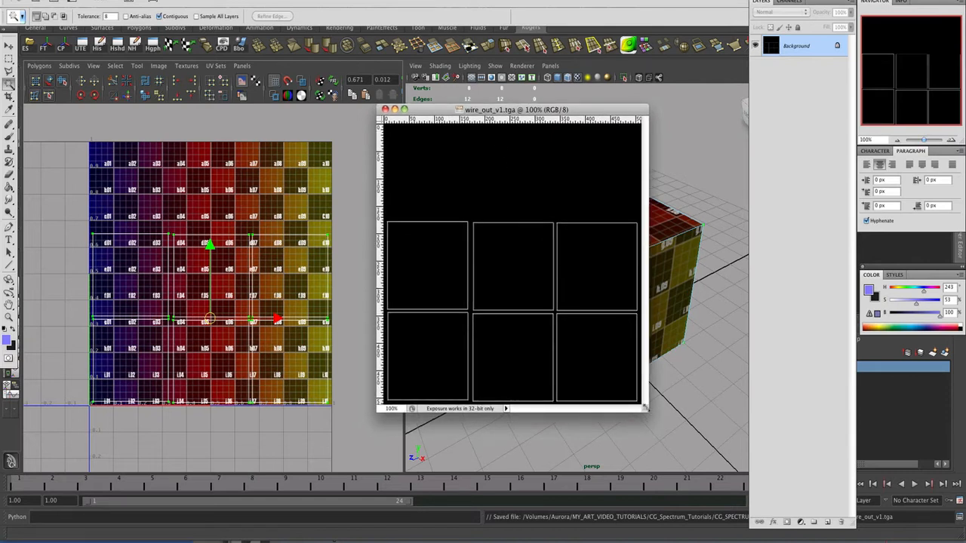
left_click_drag(647, 409, 684, 435)
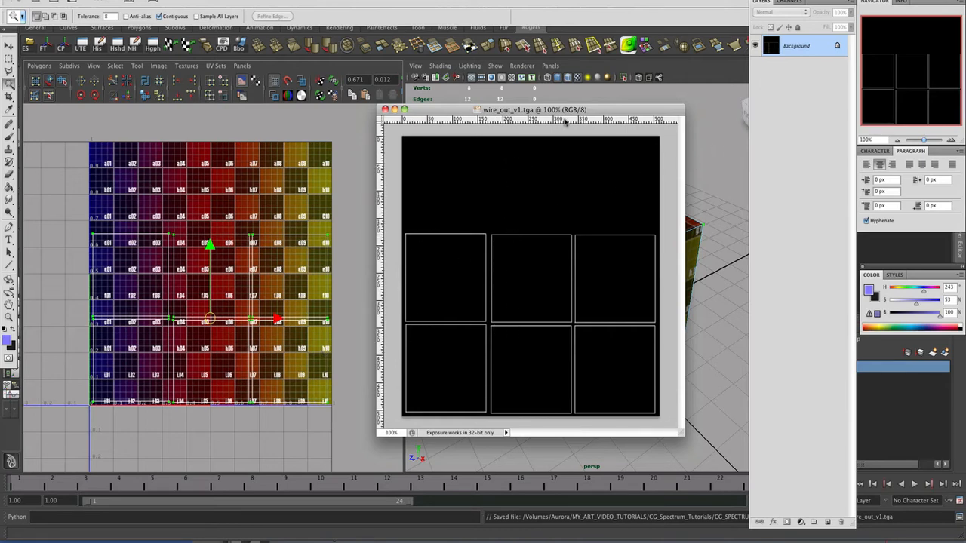
left_click_drag(563, 110, 498, 52)
left_click_drag(616, 375, 690, 480)
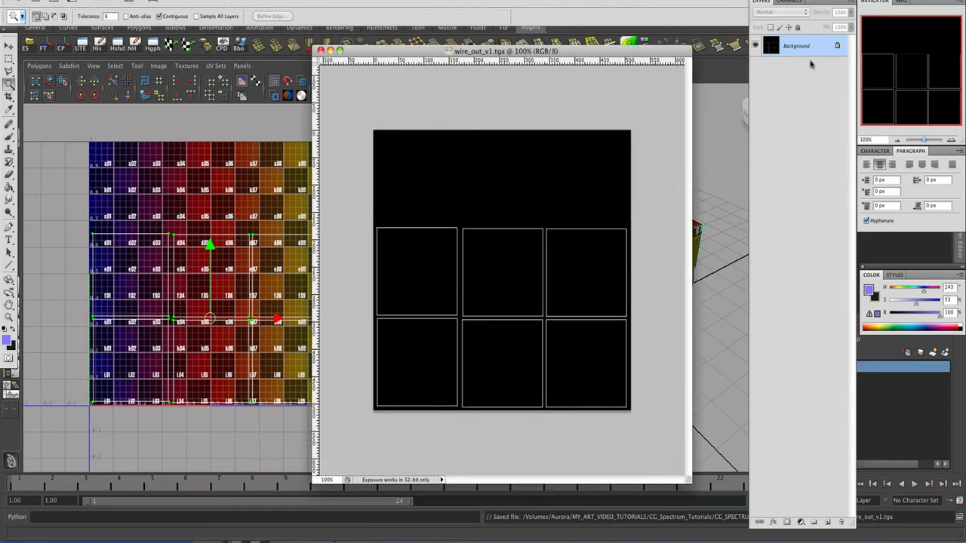
- Convert the locked background into a regular layer named Layer 0 and delete the Alpha 1 channel
double_click(824, 47)
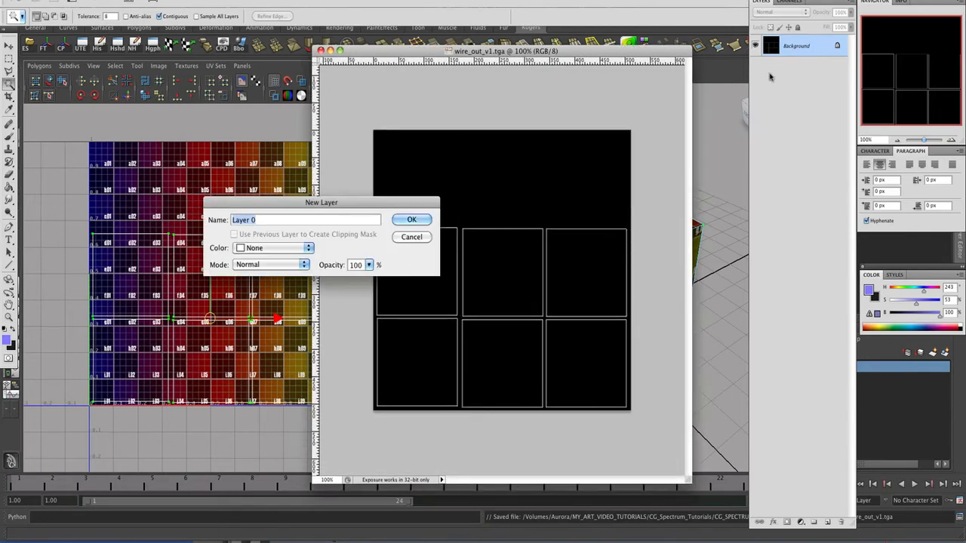
left_click(395, 221)
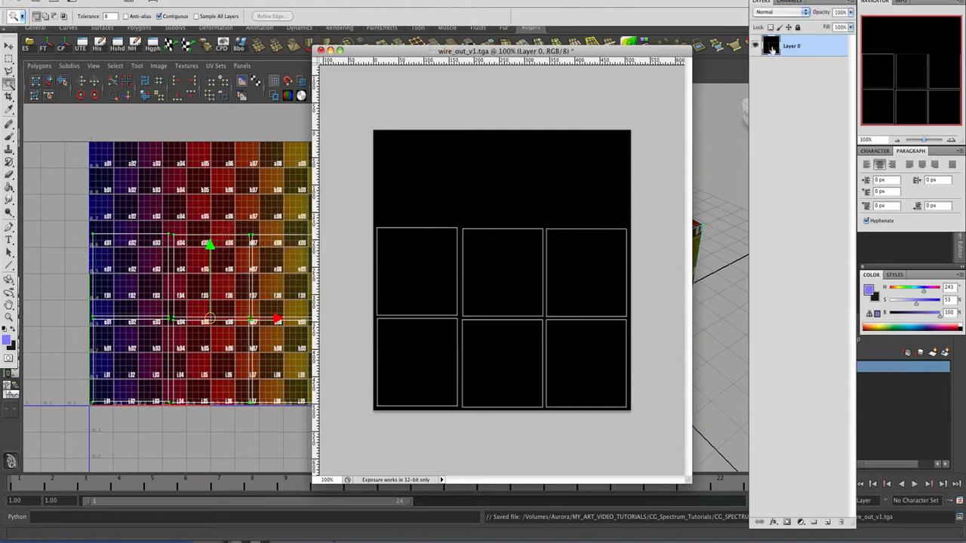
left_click(790, 1)
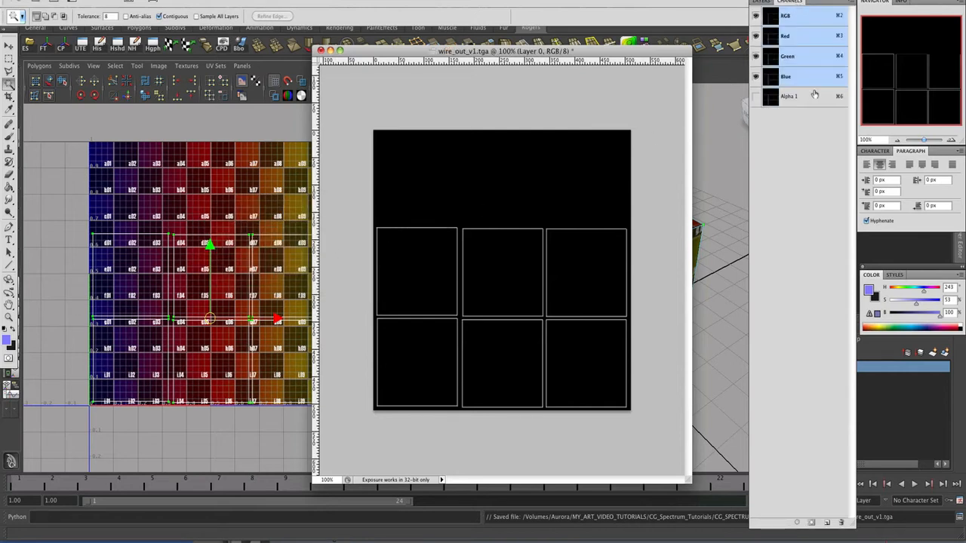
left_click(813, 100)
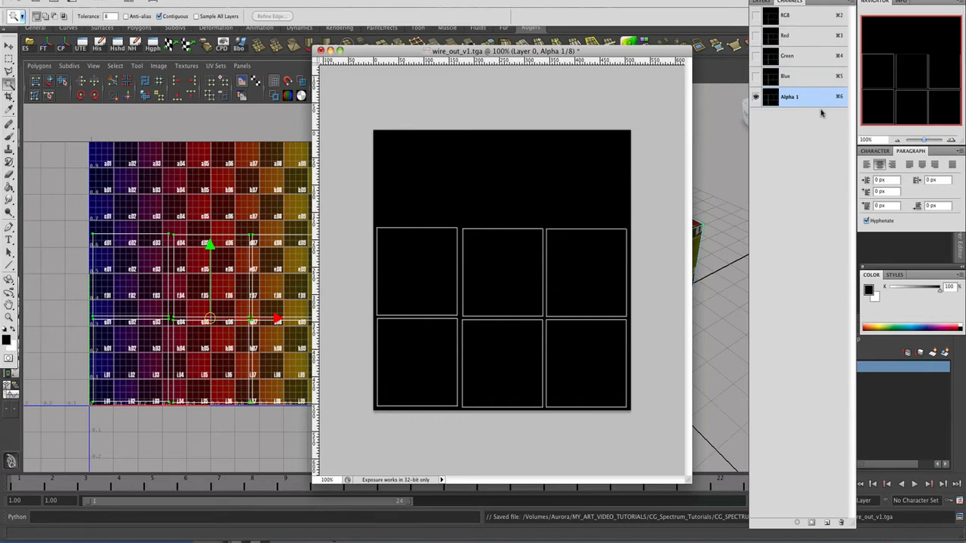
left_click_drag(817, 101, 841, 522)
left_click(761, 2)
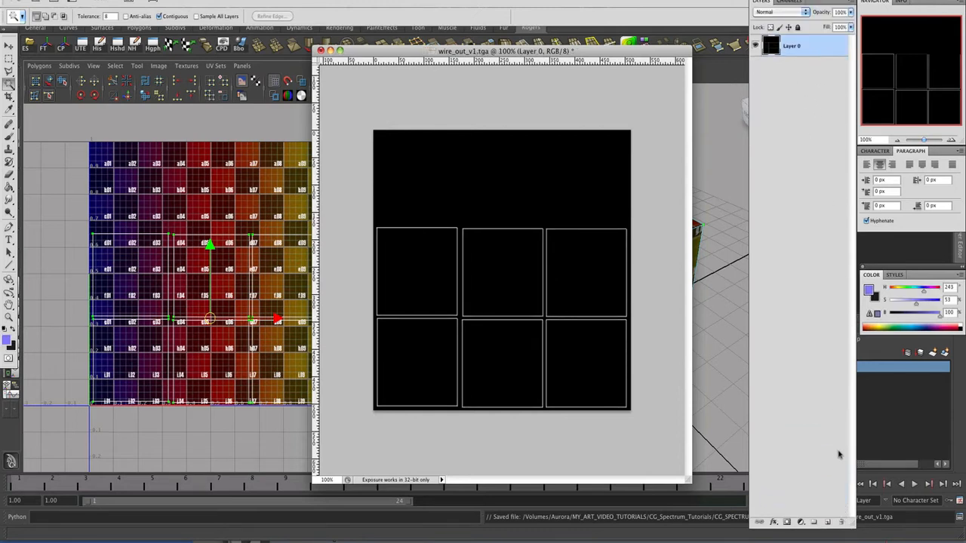
- Add a new layer beneath the wireframe layer and, with the wireframe hidden, fill it with green (H 148, S 67, B 63)
left_click(828, 522)
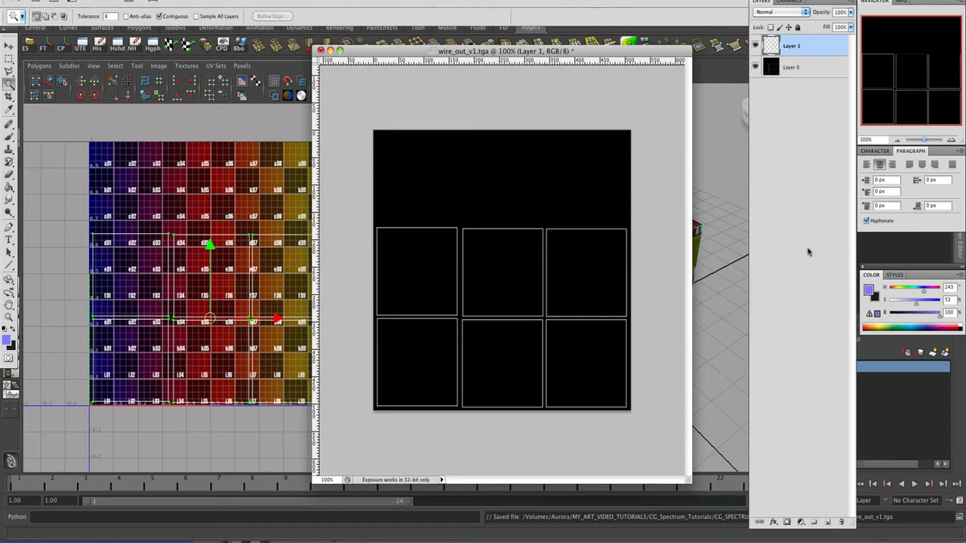
left_click_drag(796, 47, 792, 88)
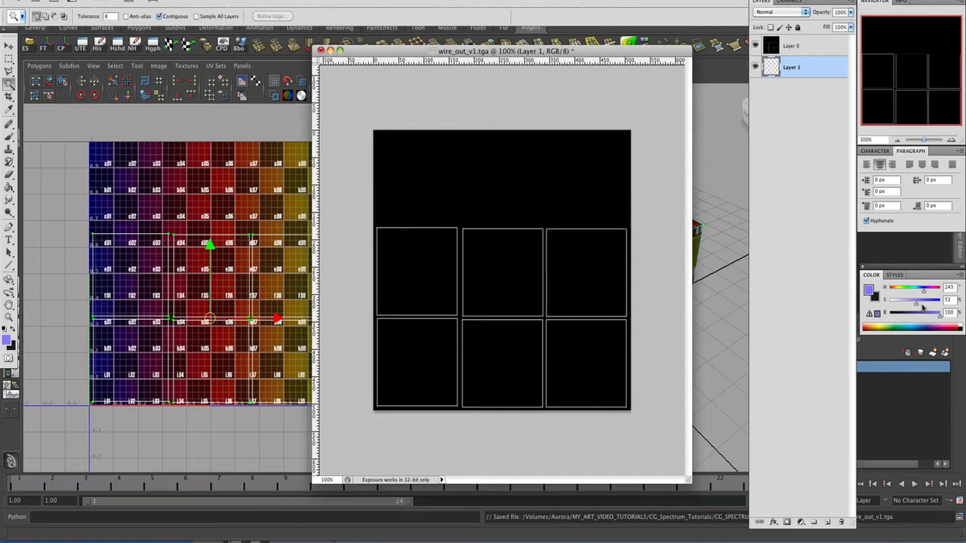
left_click_drag(924, 292, 921, 317)
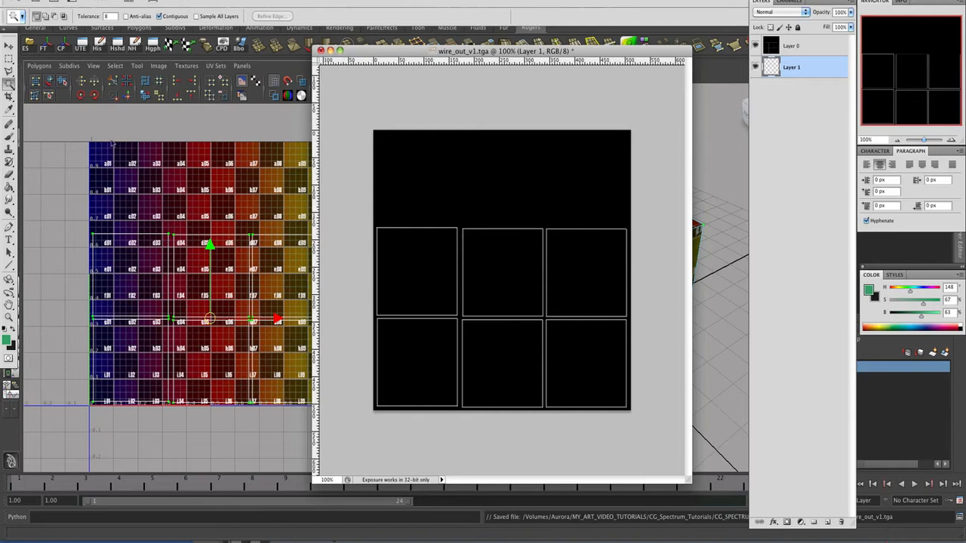
left_click(9, 187)
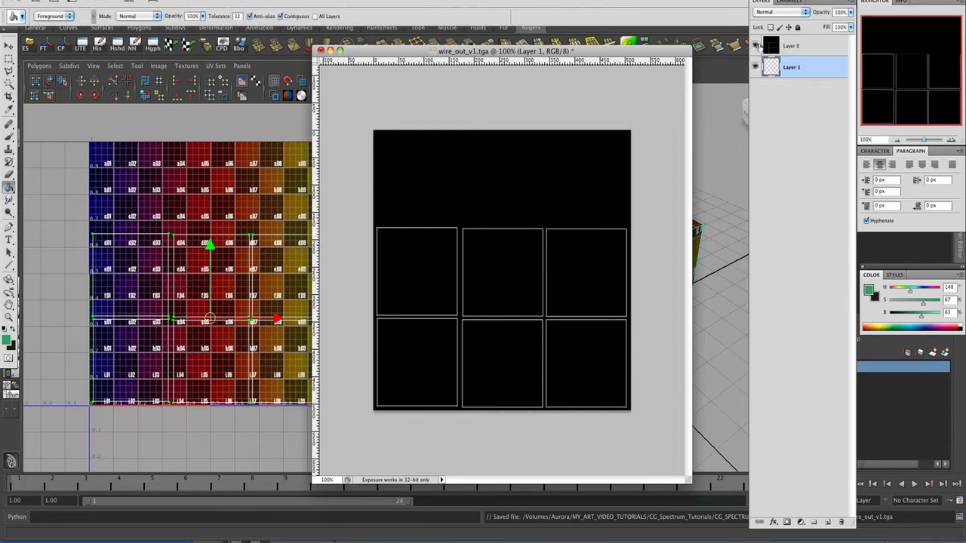
left_click(755, 46)
left_click(552, 201)
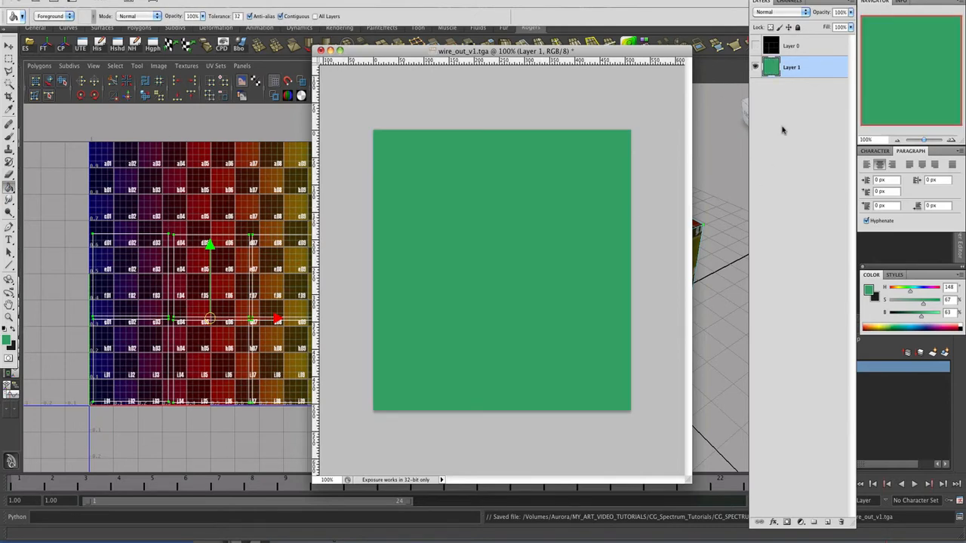
- Show the wireframe layer again, set its blending mode to Multiply and invert its colours
left_click(797, 49)
left_click(755, 47)
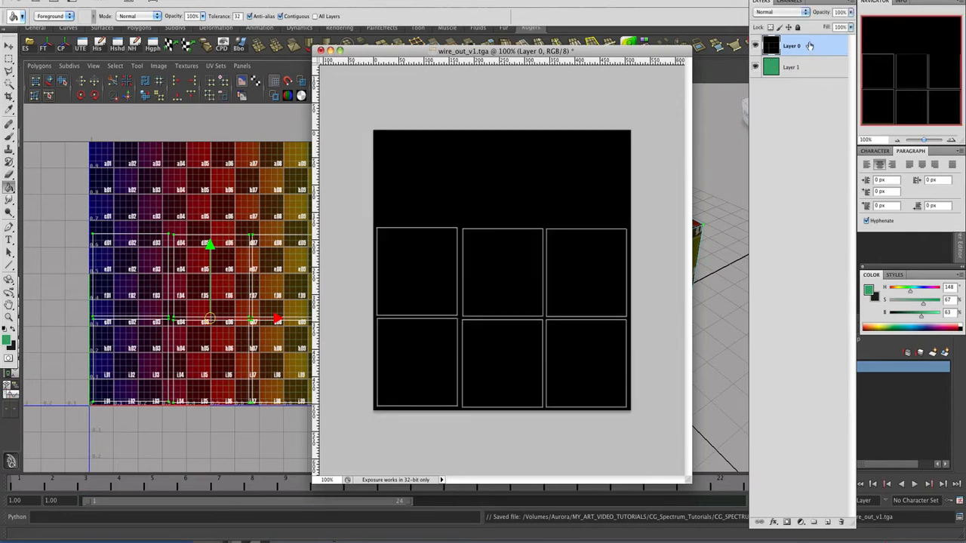
left_click(802, 13)
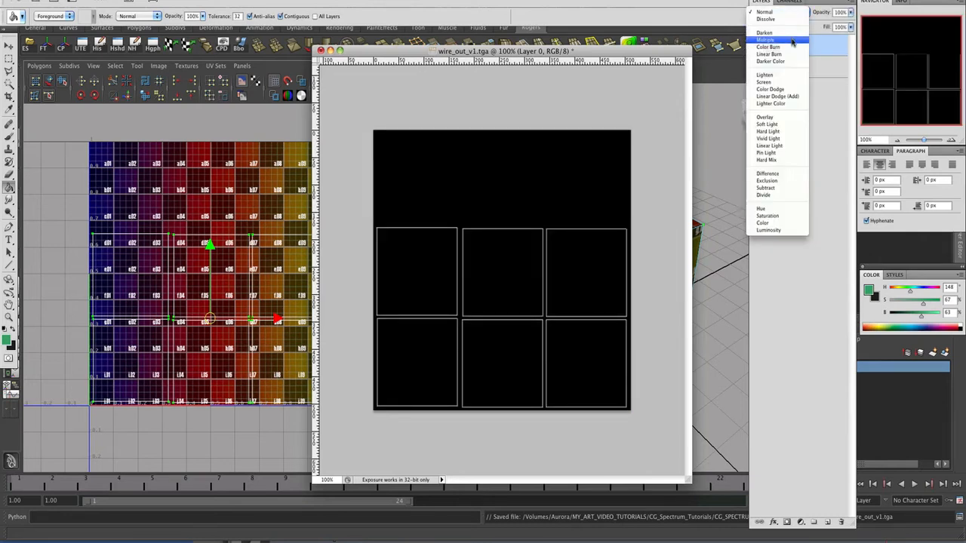
left_click(793, 40)
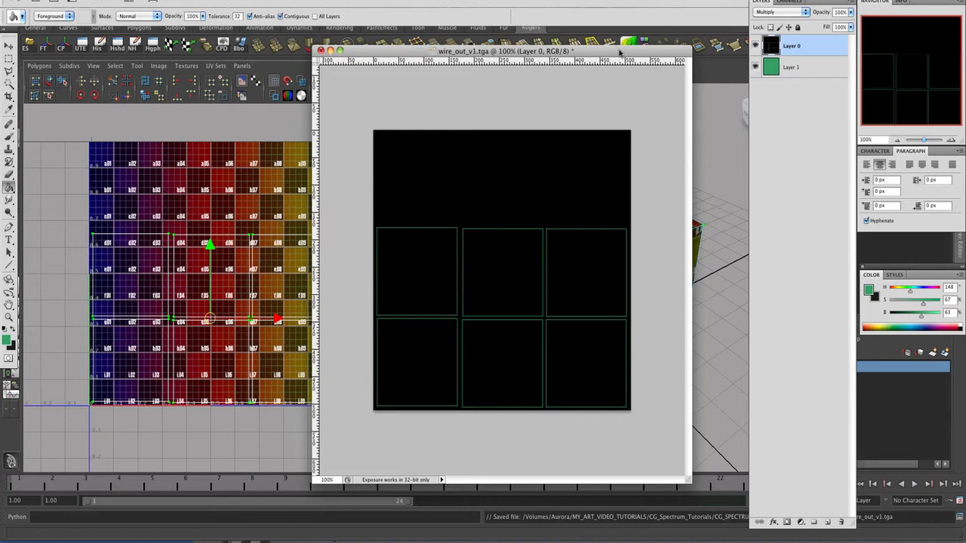
key("super+i")
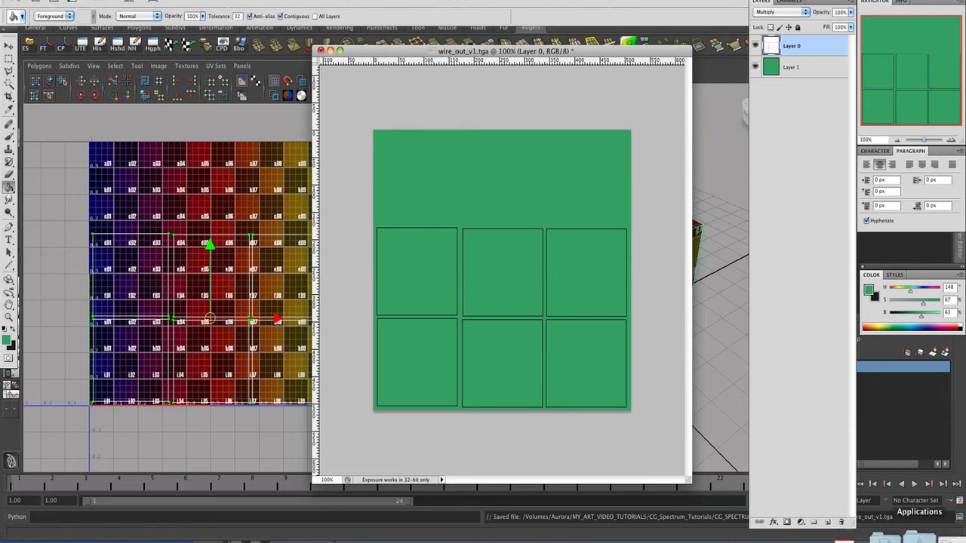
- Add a new layer between the wireframe and green layers and ready the Brush with yellow (H 58, S 76, B 90)
left_click(829, 522)
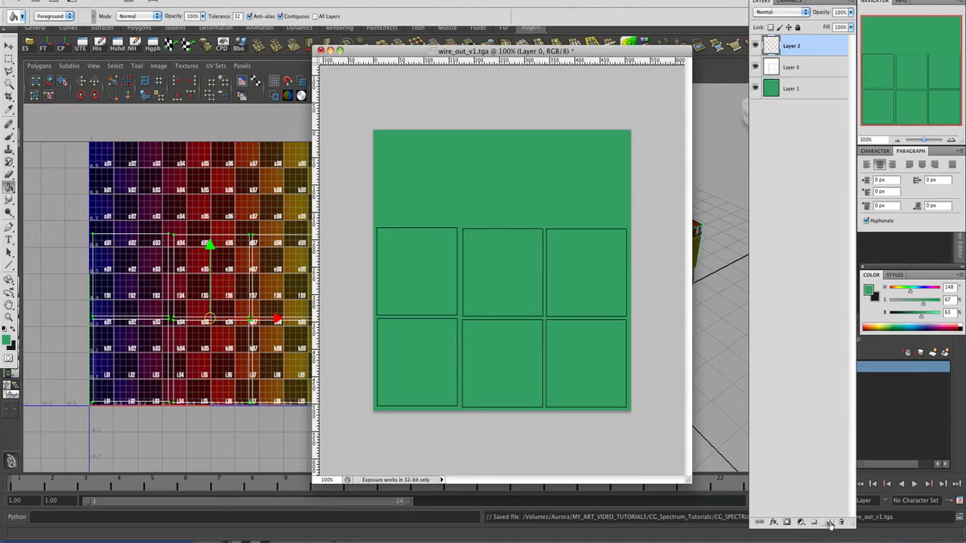
left_click_drag(808, 47, 755, 68)
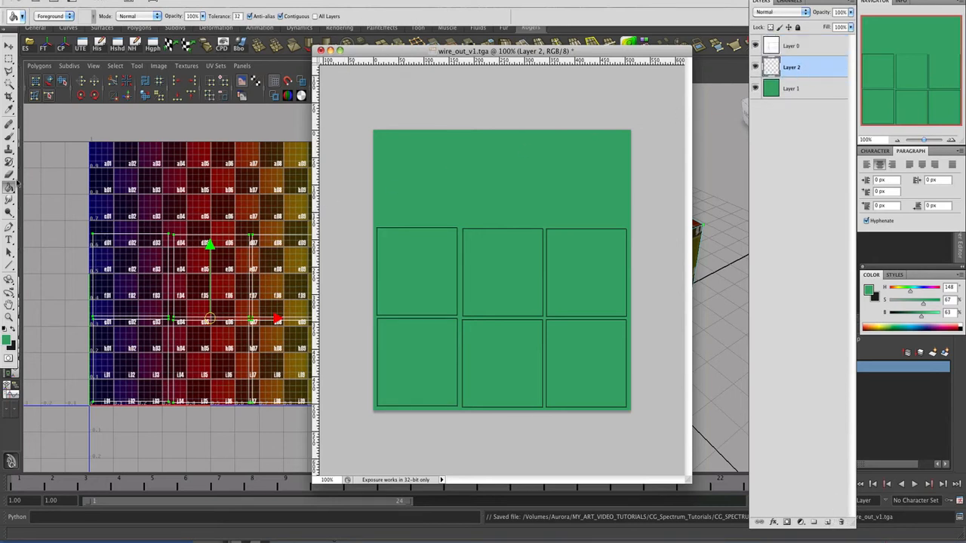
key("b")
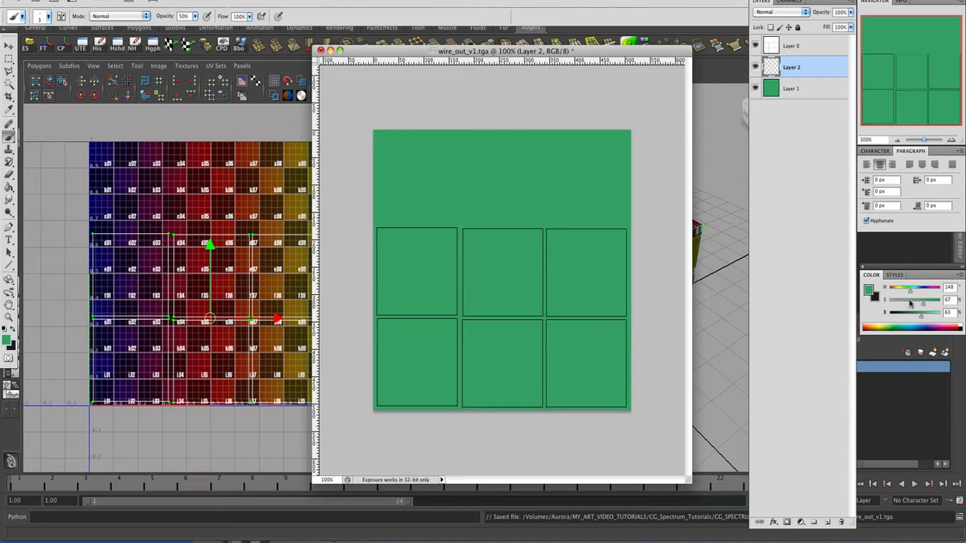
left_click_drag(910, 295, 932, 312)
left_click(896, 293)
left_click_drag(896, 293, 899, 293)
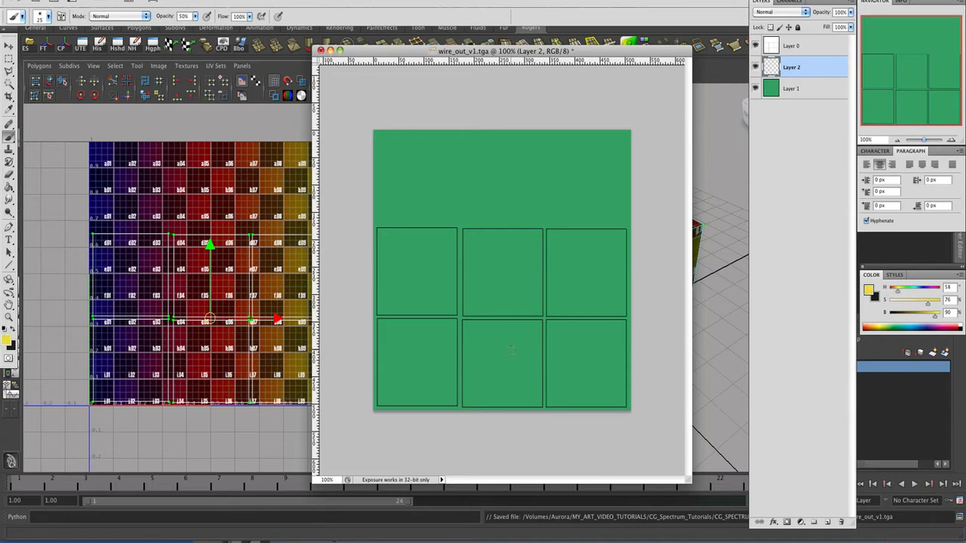
- Paint a short vertical yellow stroke inside the middle shell of the lower row and raise the brush opacity to 100%
mouse_move(501, 344)
left_mouse_down()
mouse_move(500, 374)
mouse_move(499, 345)
left_mouse_up()
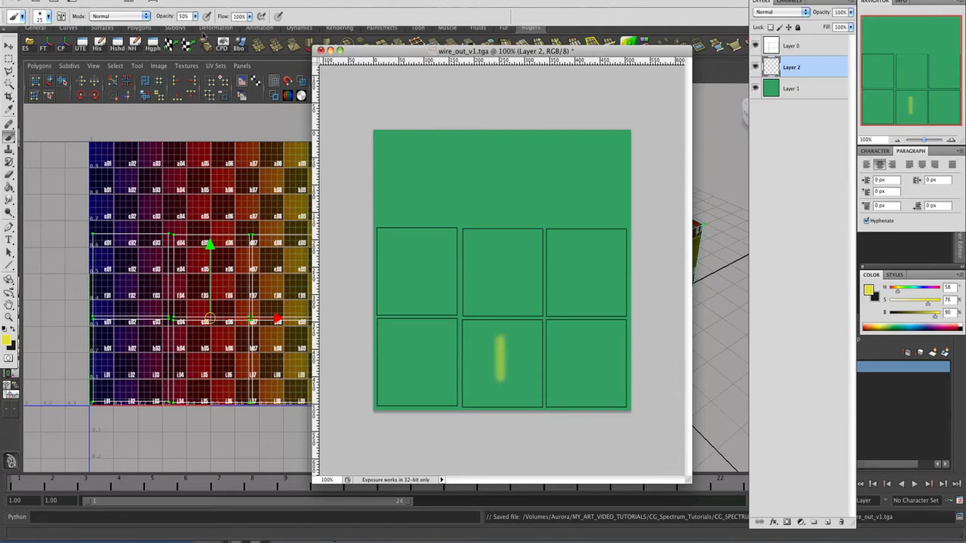
left_click(195, 16)
left_click_drag(197, 27, 227, 27)
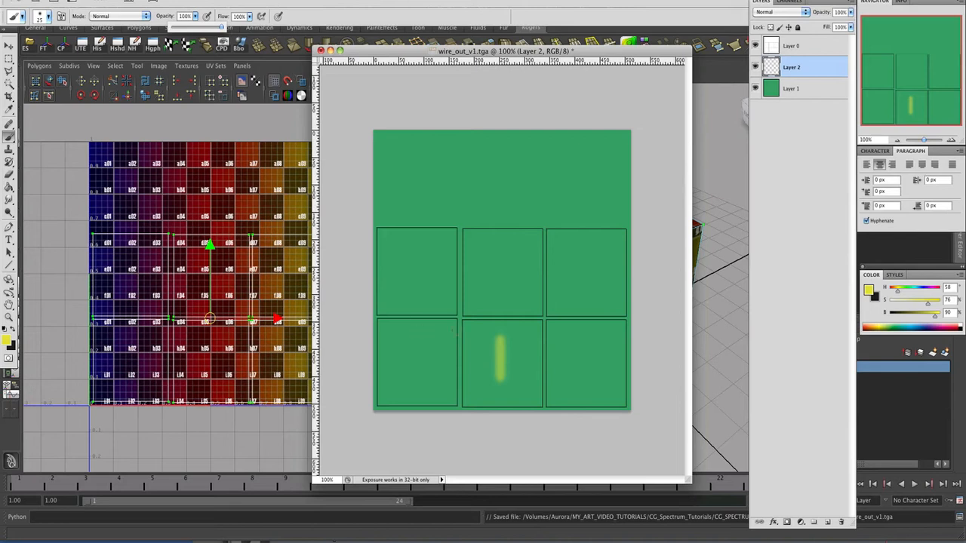
- Paint a trial yellow 1 in the lower row's middle shell and clear all the strokes from the layer
mouse_move(499, 341)
left_mouse_down()
mouse_move(504, 397)
mouse_move(498, 344)
mouse_move(482, 360)
mouse_move(497, 341)
left_mouse_up()
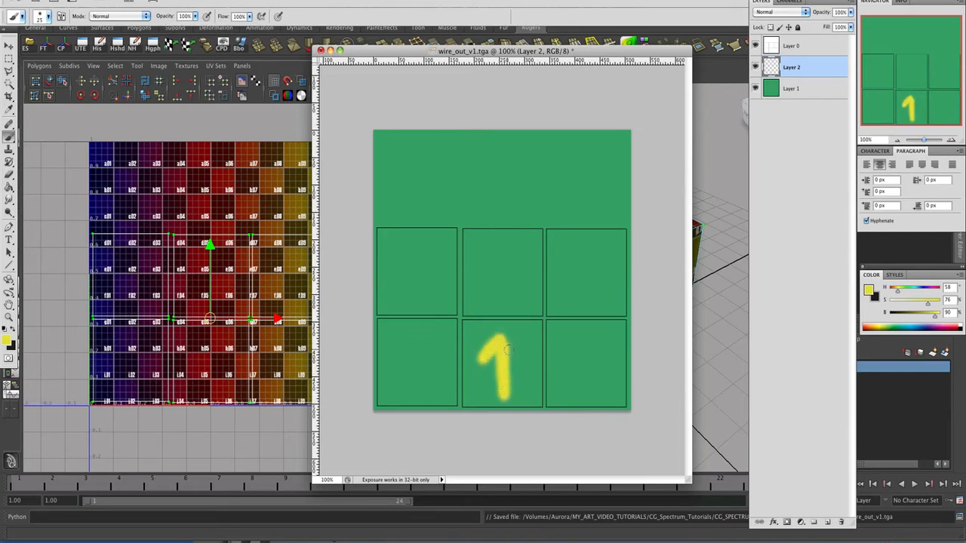
key("super+a")
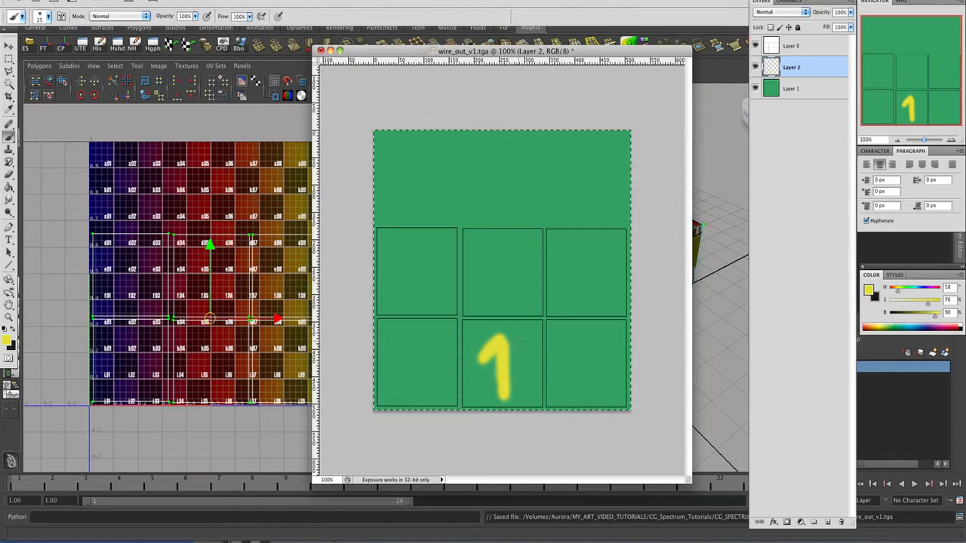
key("Delete")
key("super+d")
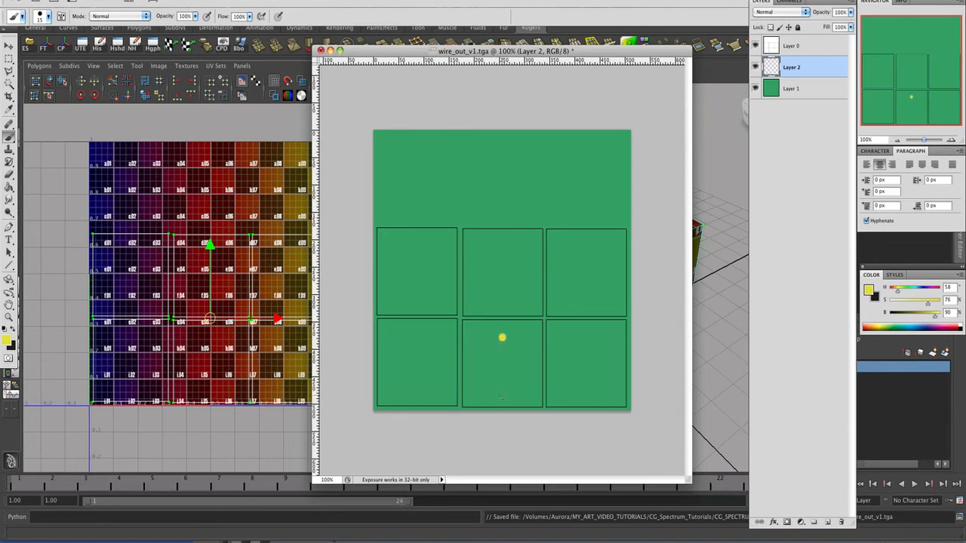
- Paint a yellow 1 with a base line in the lower row's middle shell, using straight strokes of the size 15 brush
left_click(503, 396, "shift")
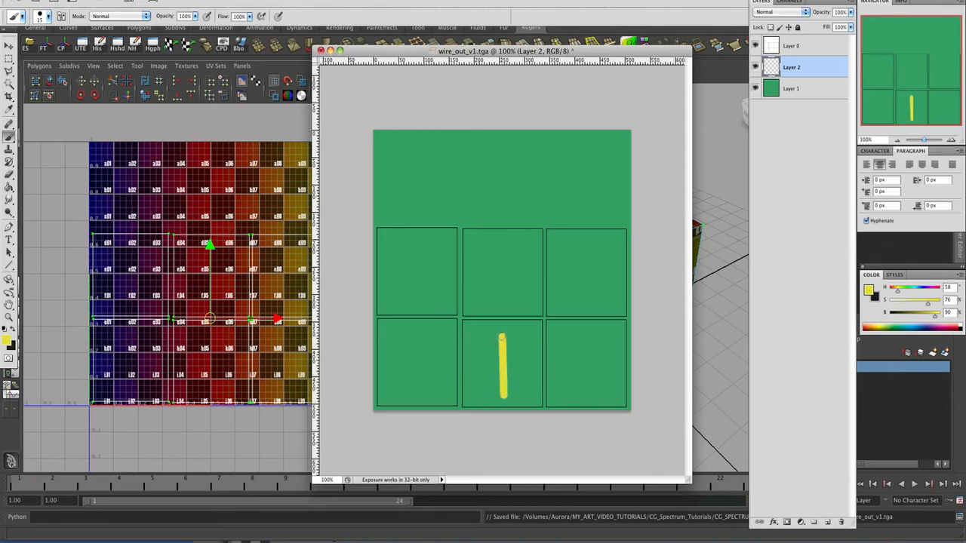
left_click(488, 351, "shift")
left_click(525, 394, "shift")
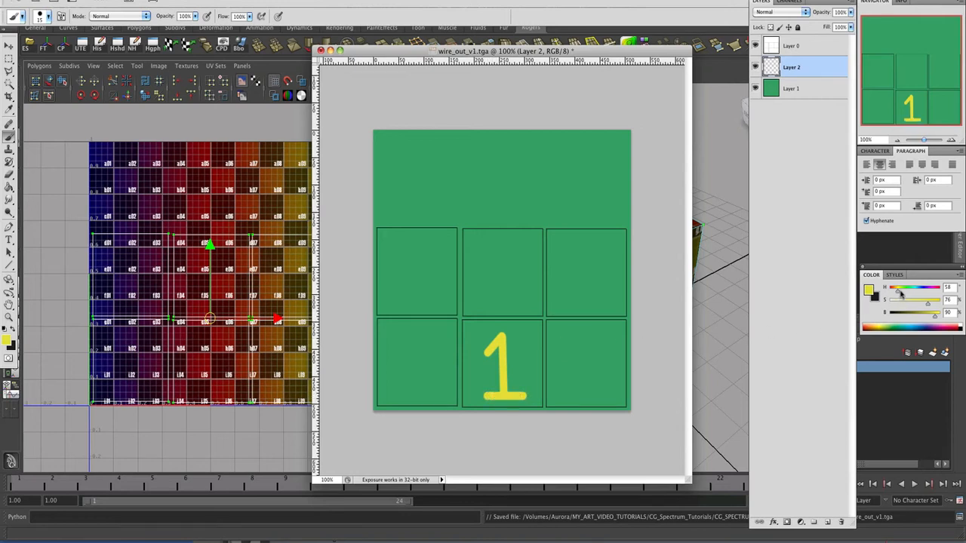
- Paint a light blue 2 (H 194, S 76, B 90) in the upper-left shell and a bright green 3 (H 148, S 100, B 100) in the upper-middle shell
left_click_drag(900, 293, 917, 294)
mouse_move(393, 259)
left_mouse_down()
mouse_move(417, 244)
mouse_move(422, 267)
mouse_move(398, 285)
mouse_move(430, 299)
left_mouse_up()
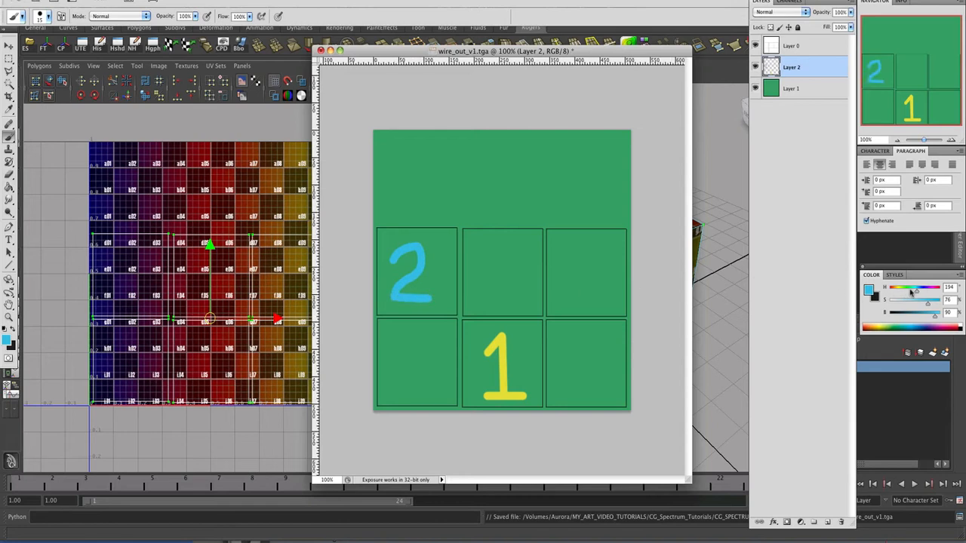
left_click(910, 291)
left_click_drag(931, 303, 948, 317)
mouse_move(485, 251)
left_mouse_down()
mouse_move(518, 251)
mouse_move(497, 272)
mouse_move(514, 270)
mouse_move(523, 286)
mouse_move(508, 300)
mouse_move(485, 291)
left_mouse_up()
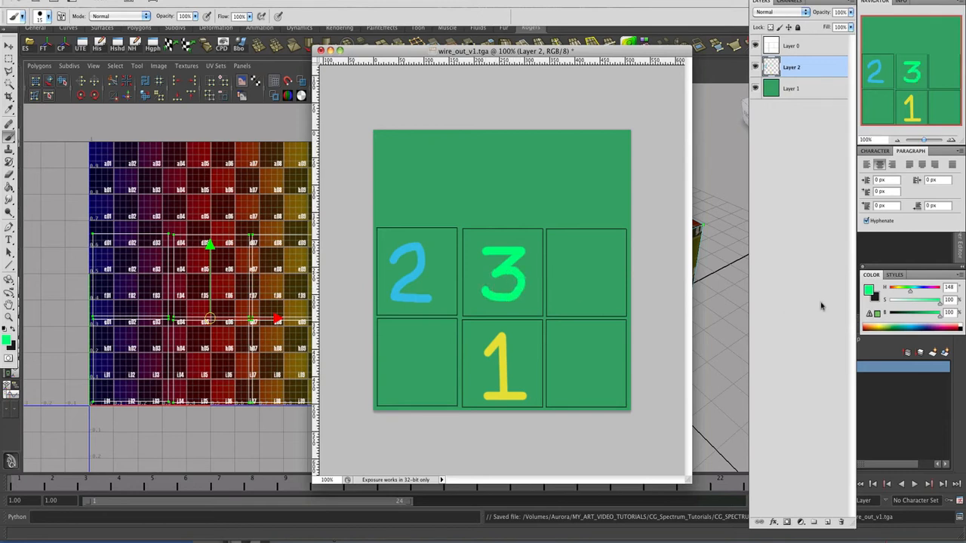
- Paint a red 4 (H 0, S 100, B 100) in the upper-right shell
left_click_drag(911, 294, 889, 293)
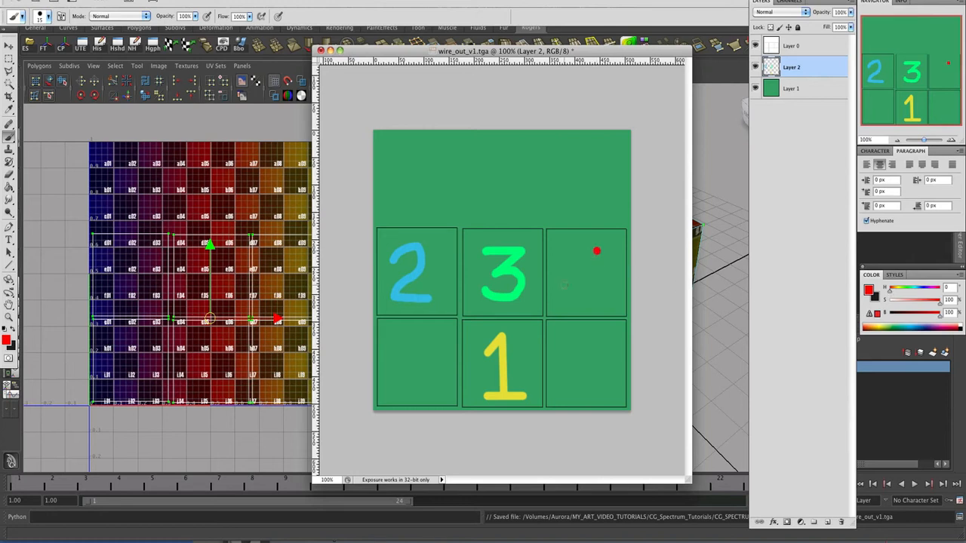
mouse_move(596, 251)
left_mouse_down()
mouse_move(560, 291)
mouse_move(604, 293)
left_mouse_up()
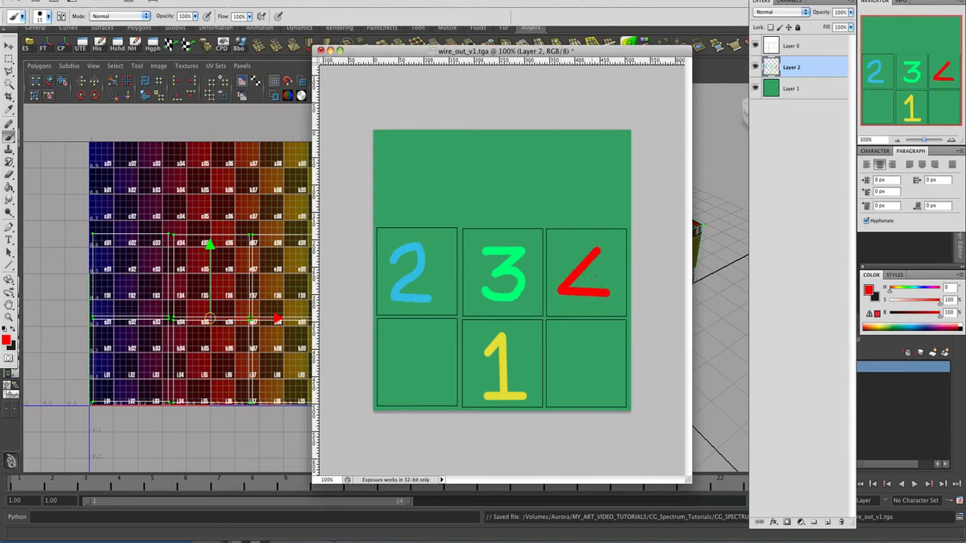
left_click_drag(596, 252, 588, 300)
- Paint a blue-violet 5 (H 252, S 100, B 100) in the lower-left shell
left_click(919, 294)
left_click_drag(923, 293, 926, 293)
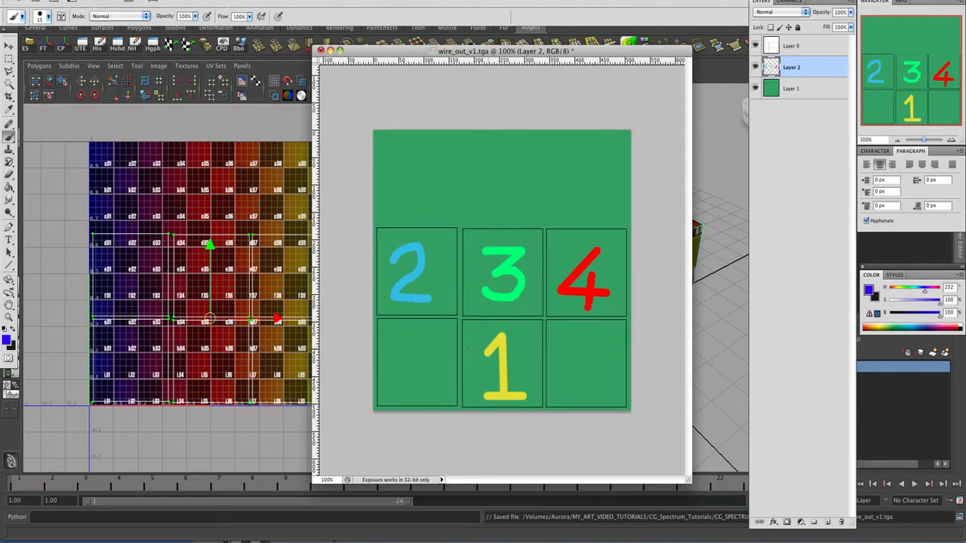
left_click(391, 339, "shift")
left_click(392, 362, "shift")
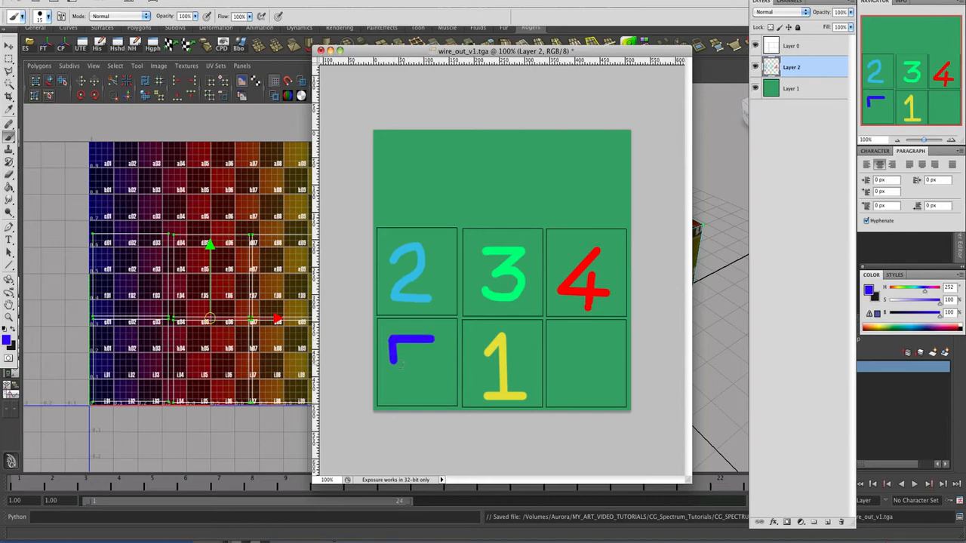
mouse_move(394, 361)
left_mouse_down()
mouse_move(427, 355)
mouse_move(436, 380)
mouse_move(416, 394)
mouse_move(398, 383)
left_mouse_up()
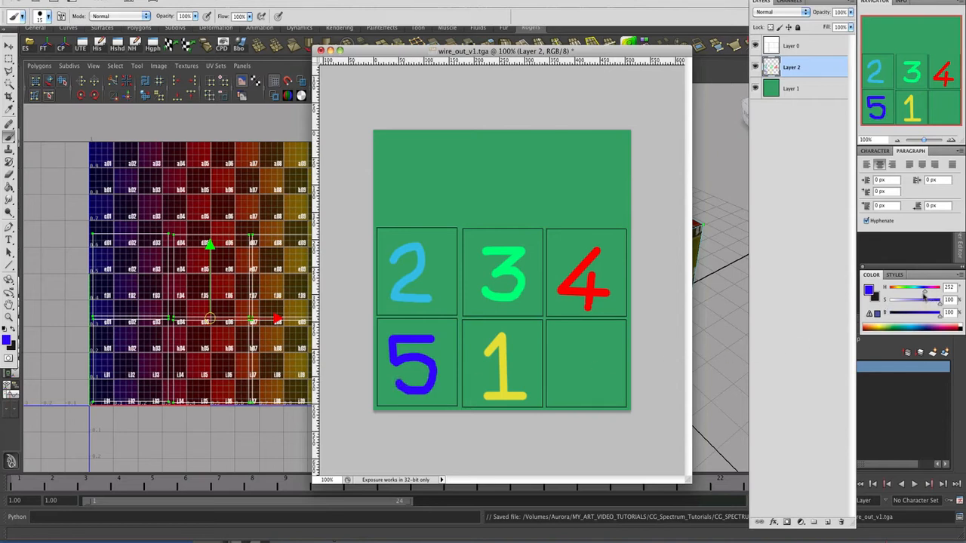
- Set the colour's saturation to 0 and paint a white 6 in the lower-right shell
left_click_drag(927, 301, 872, 301)
mouse_move(597, 337)
left_mouse_down()
mouse_move(567, 357)
mouse_move(564, 384)
mouse_move(587, 386)
mouse_move(604, 371)
mouse_move(588, 357)
mouse_move(572, 371)
left_mouse_up()
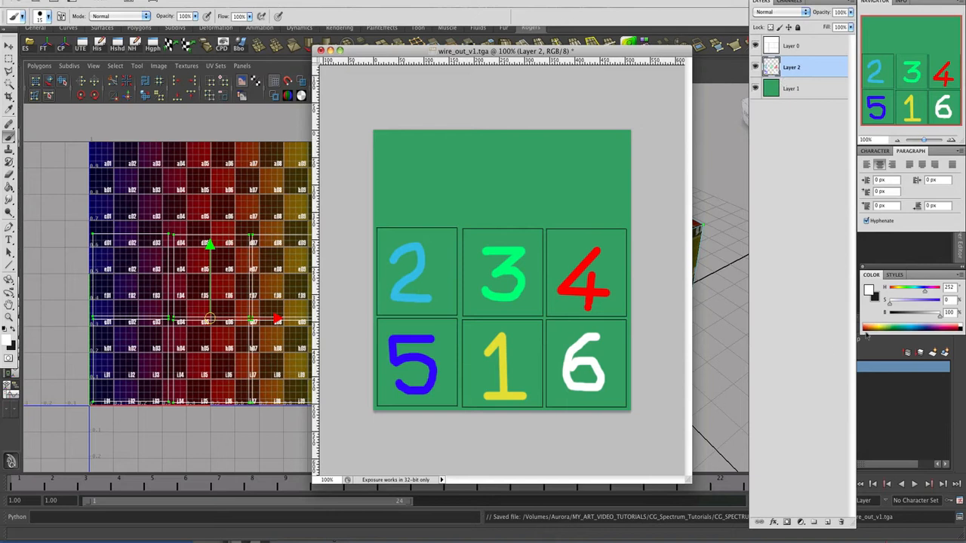
left_click(895, 304)
left_click_drag(895, 304, 816, 306)
- Add the near-black text "THIS IS DEAD SPACE AREA" in the empty area above the shells
left_click(9, 240)
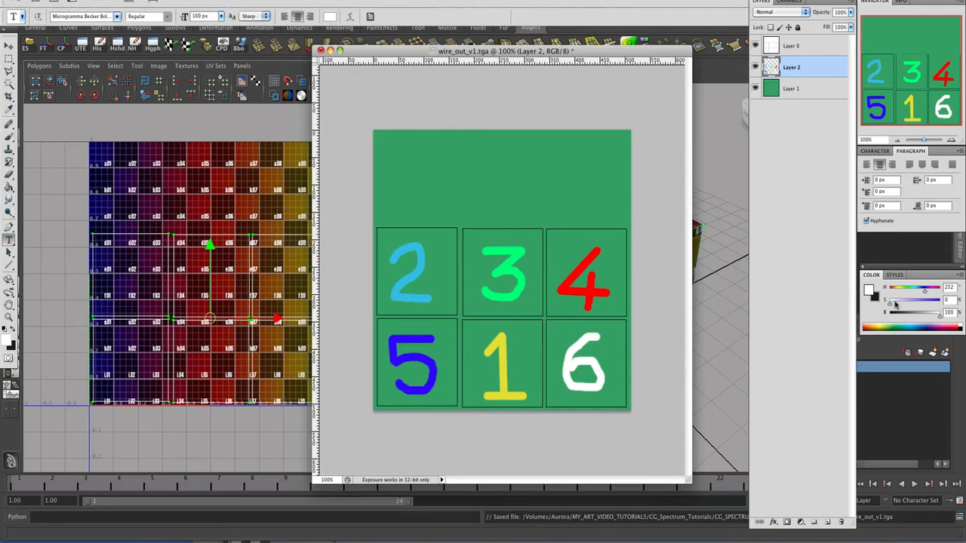
key("x")
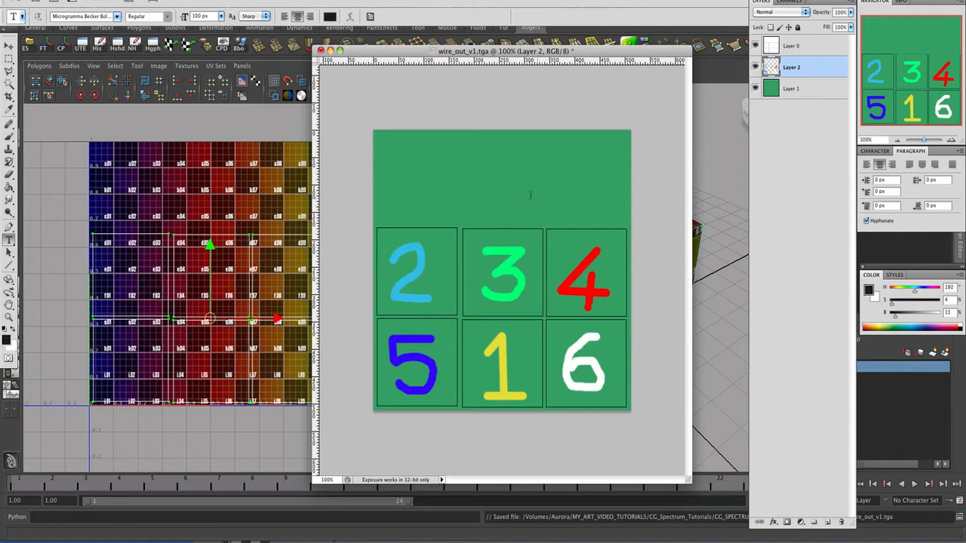
left_click(391, 178)
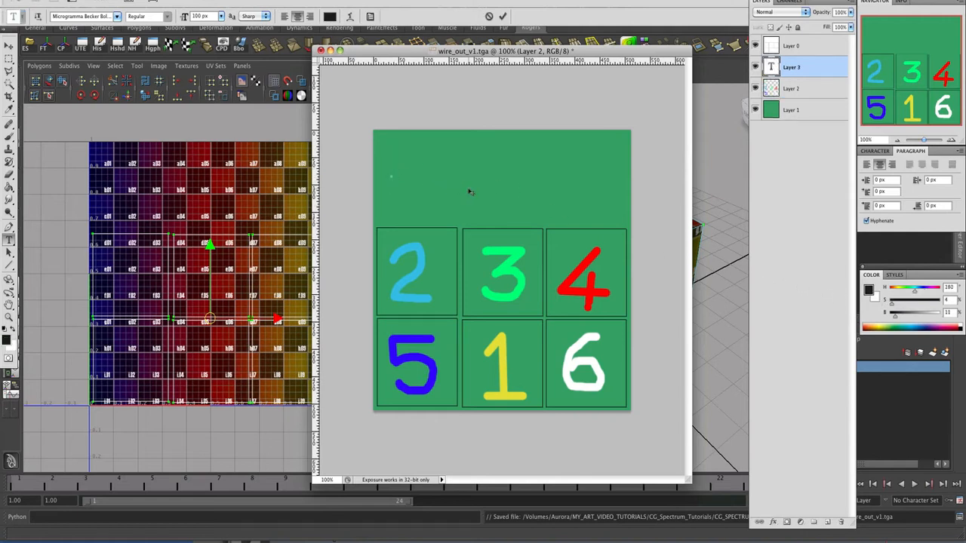
type("THIS")
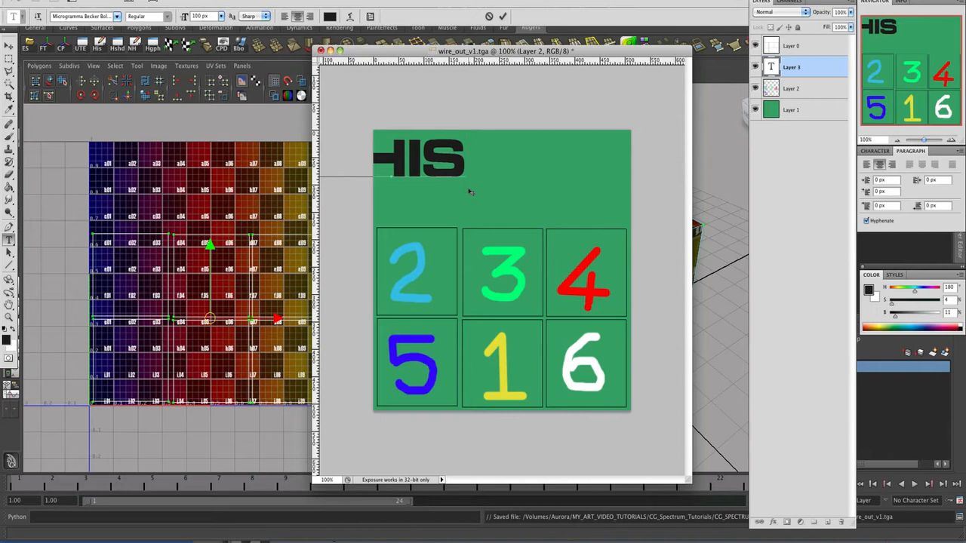
type(" IS D")
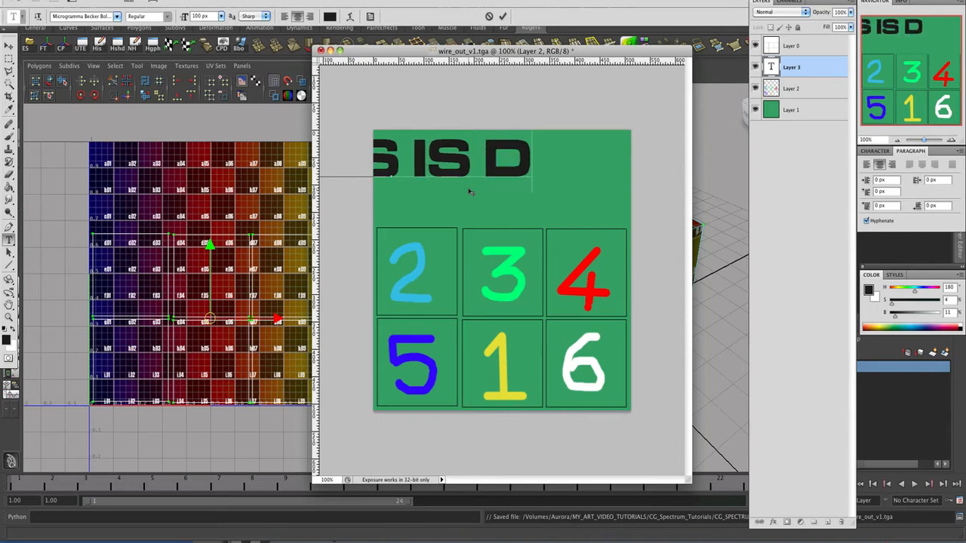
type("EAD SPA")
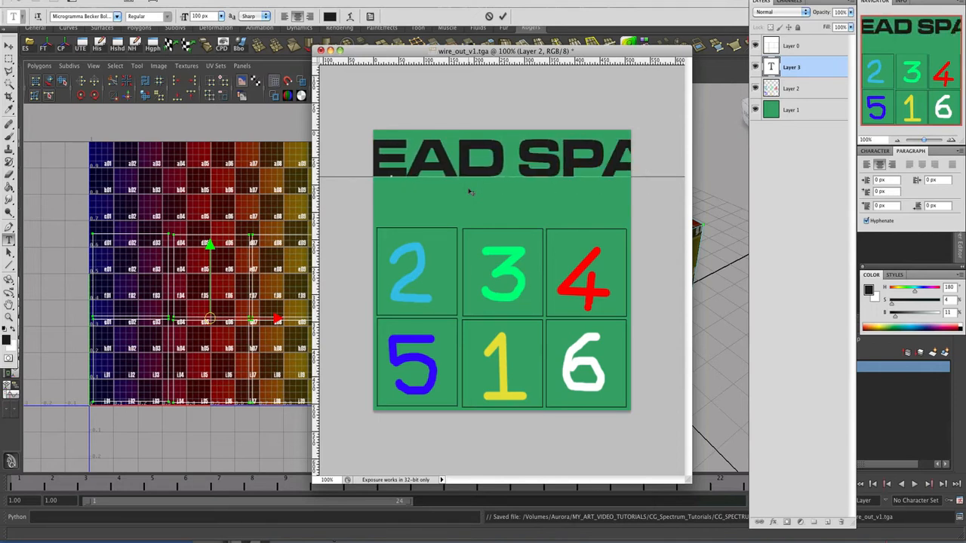
type("CE")
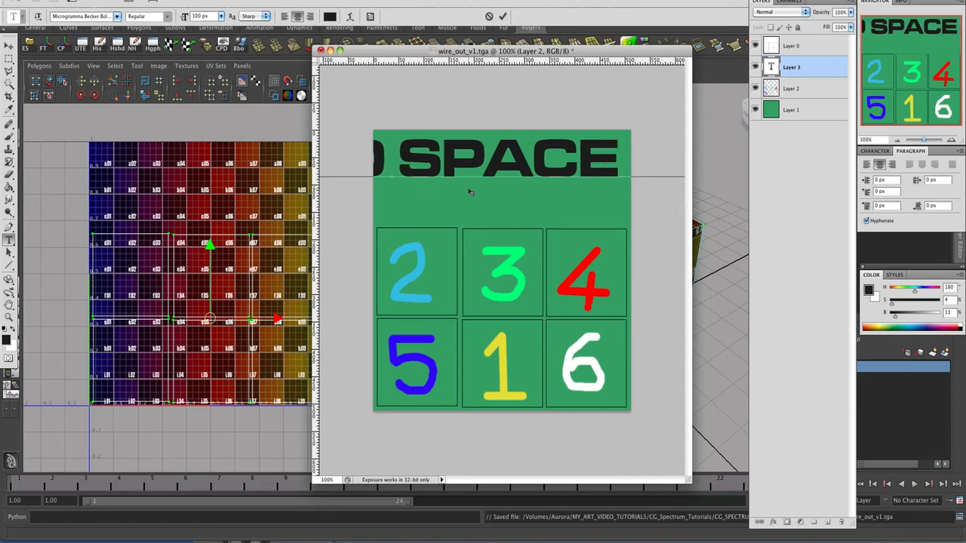
- Set the whole text to 24 px and move it to the middle of the empty area above the shells
key("ctrl+a")
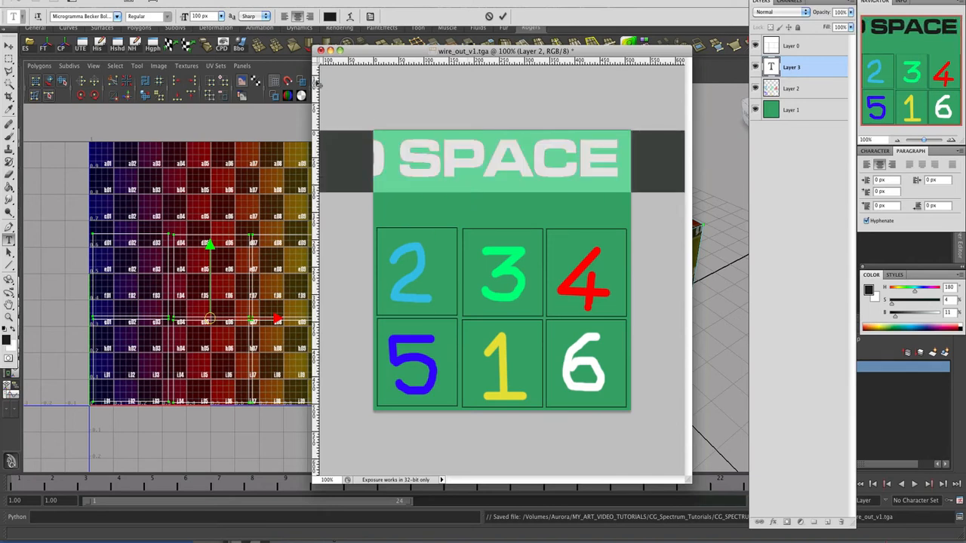
left_click(221, 16)
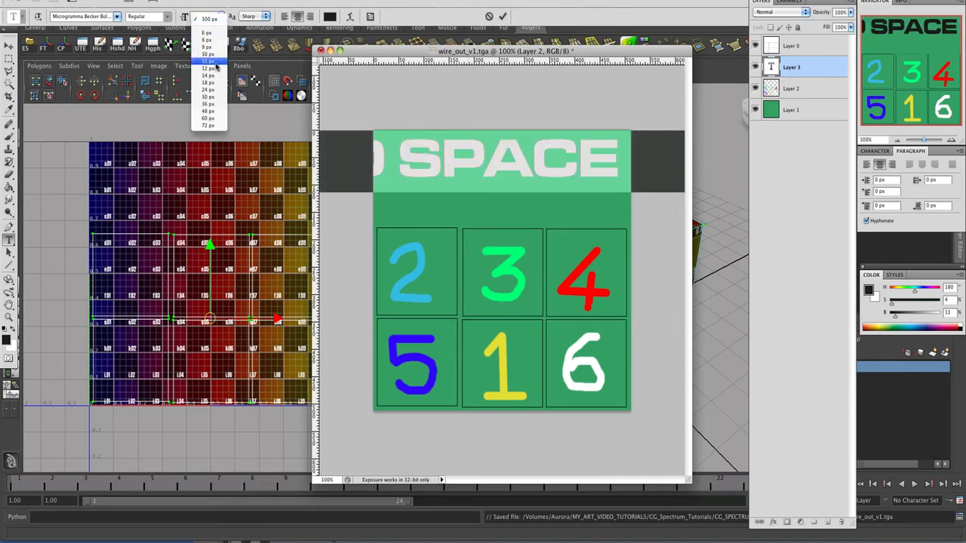
left_click(214, 69)
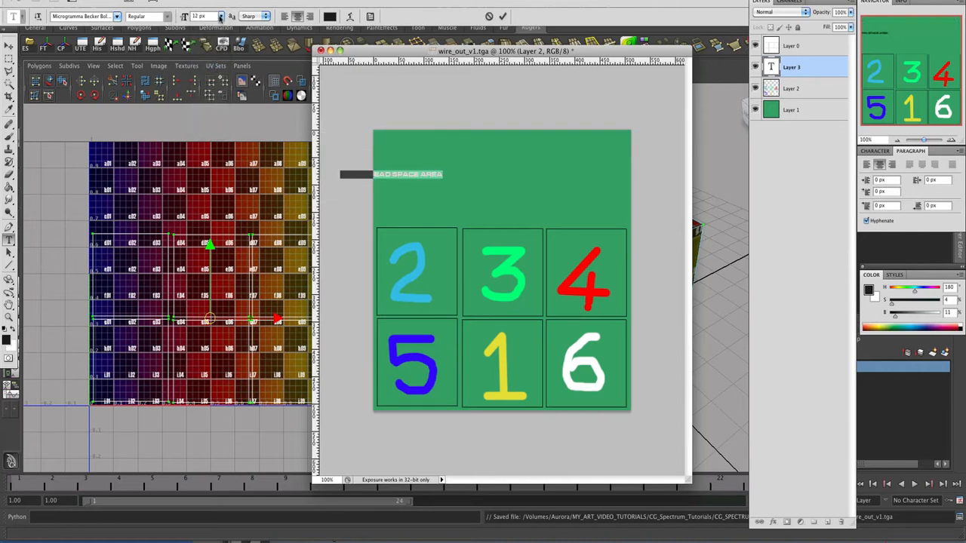
left_click(220, 16)
left_click(219, 91)
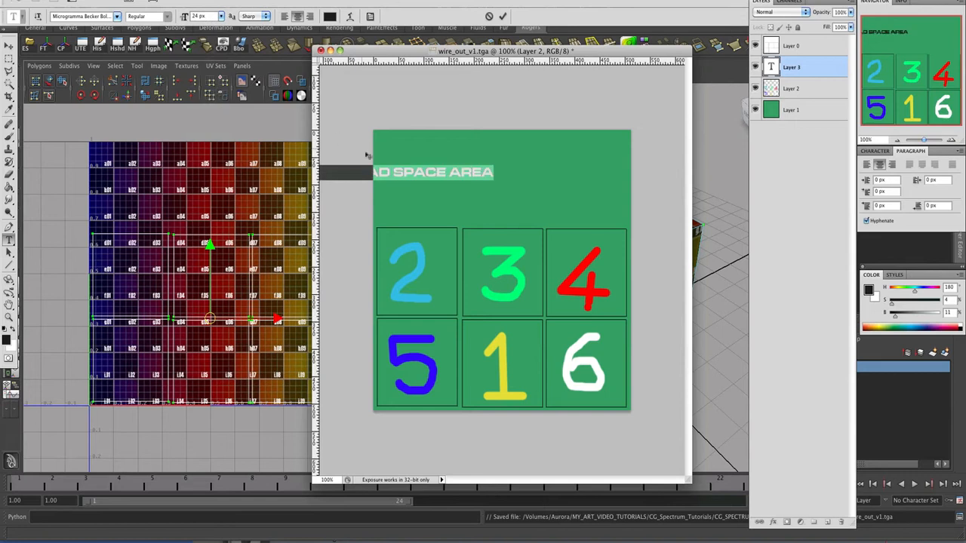
left_click(9, 45)
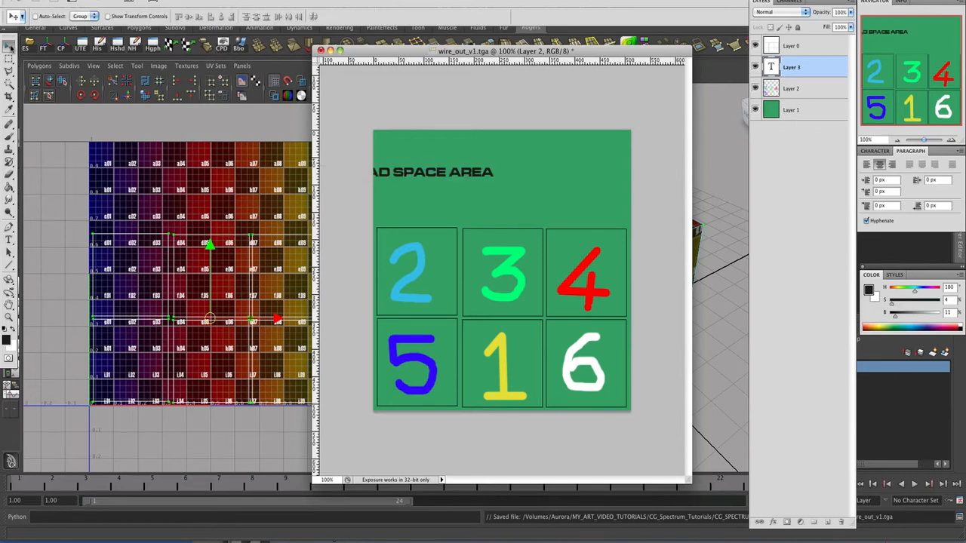
left_click_drag(393, 176, 501, 183)
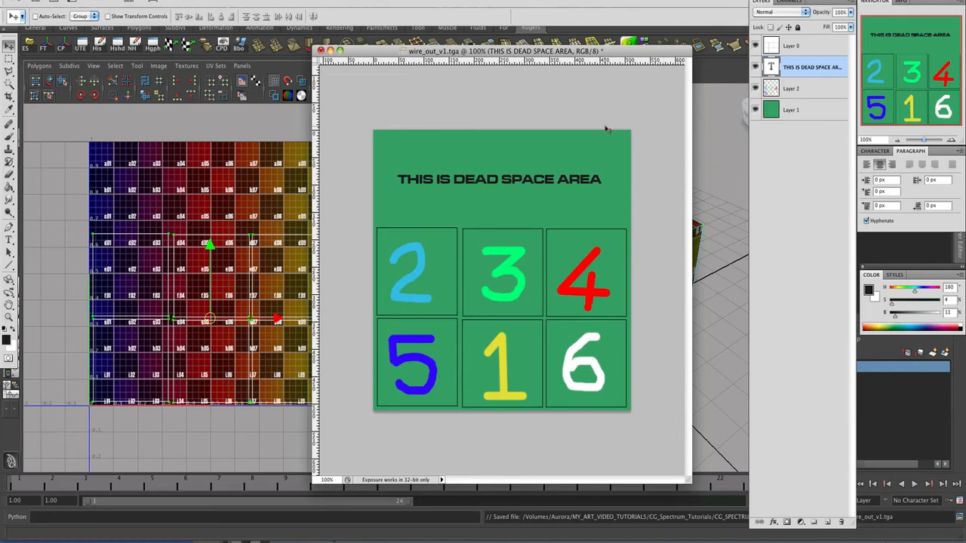
- Save the document as wire_out_v1.psd in Photoshop format in the textures folder, with layers and Maximize Compatibility
left_click(90, 1)
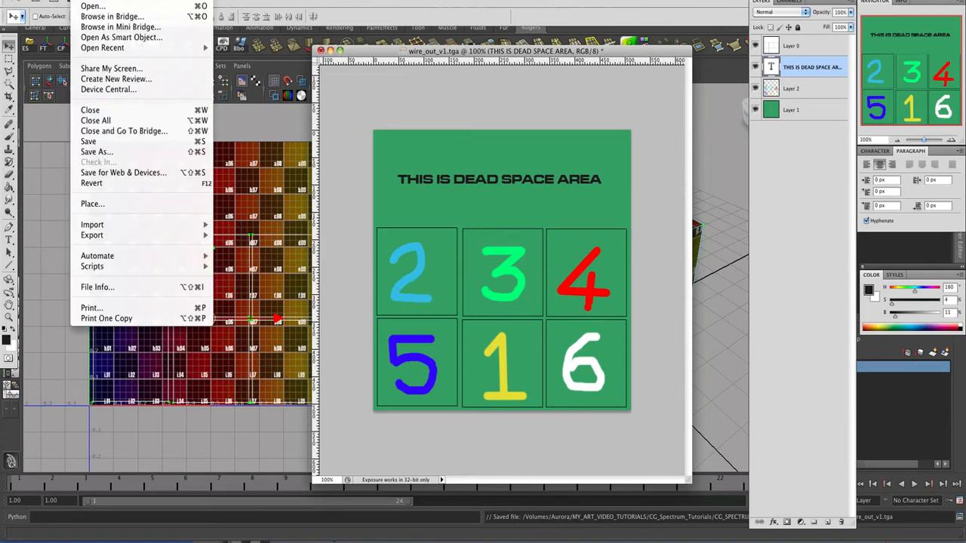
left_click(131, 151)
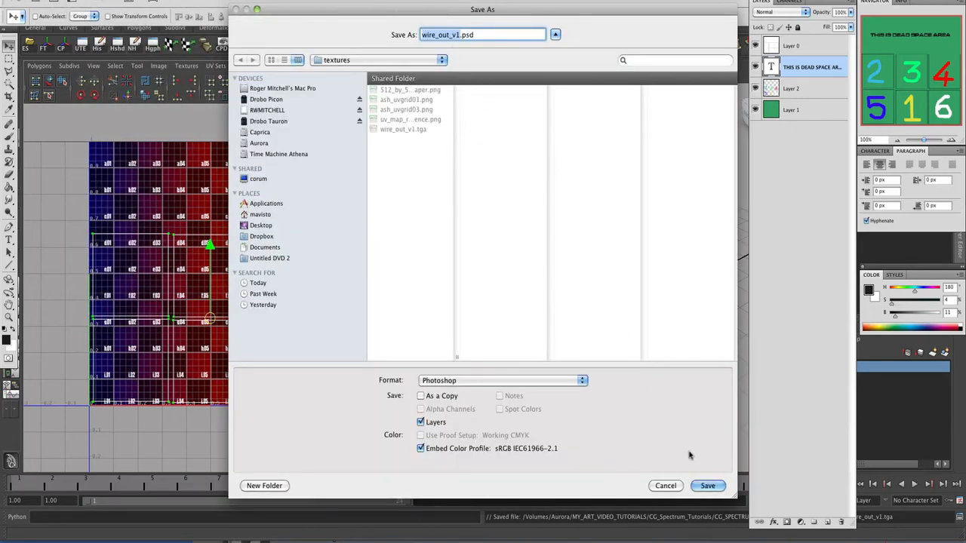
left_click(708, 486)
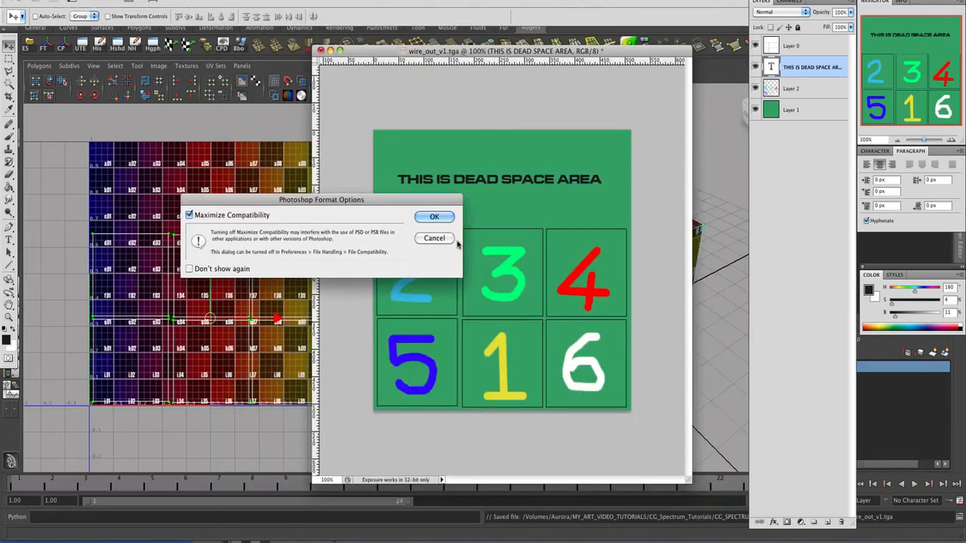
left_click(434, 218)
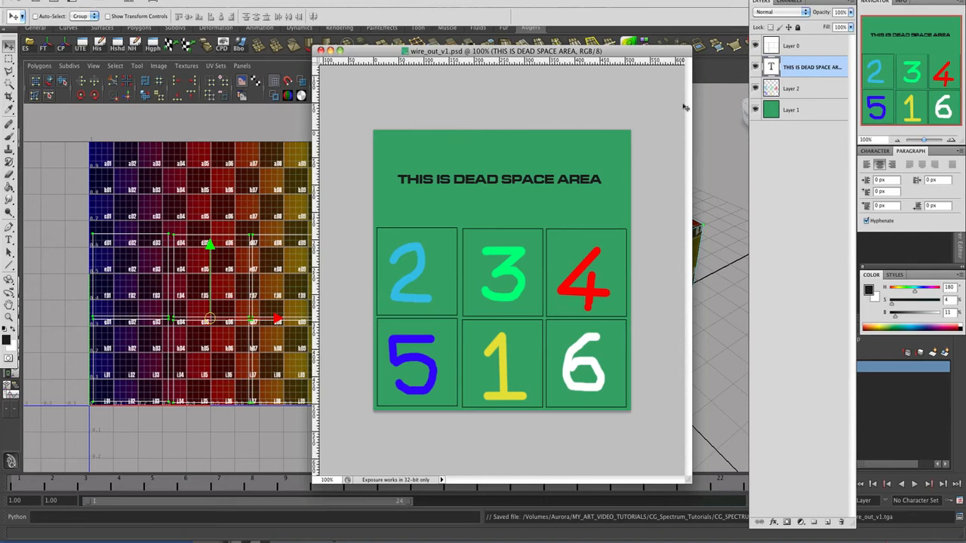
- Rename the wireframe layer to wire_layer and save the document
double_click(792, 47)
type("wire_l")
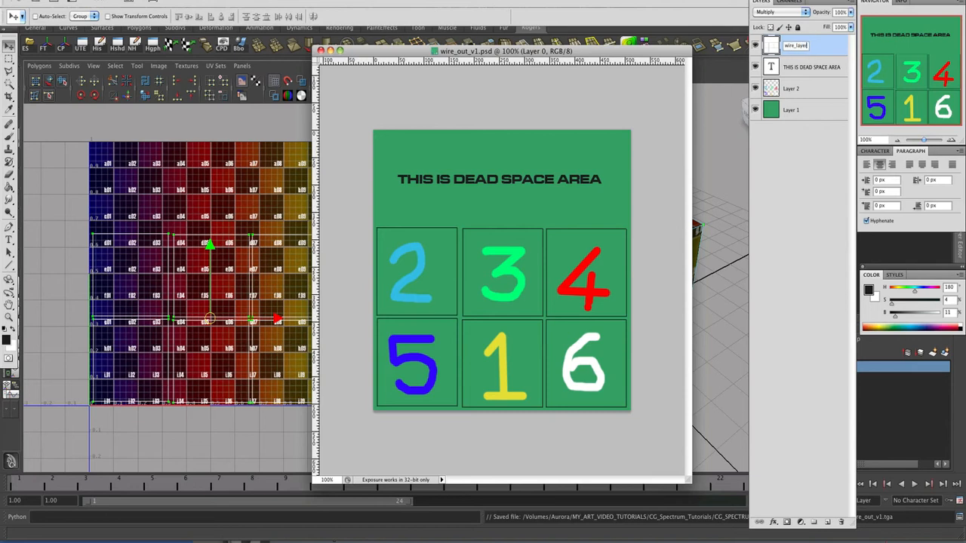
type("ayer")
key("Return")
key("super+s")
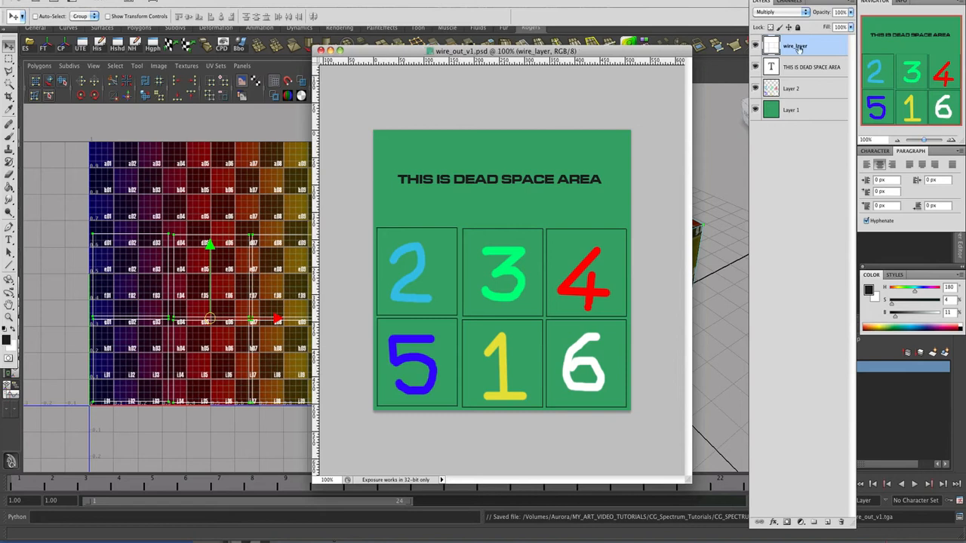
- Toggle the visibility of wire_layer to compare the texture with and without the wireframe, and leave it hidden
left_click(756, 48)
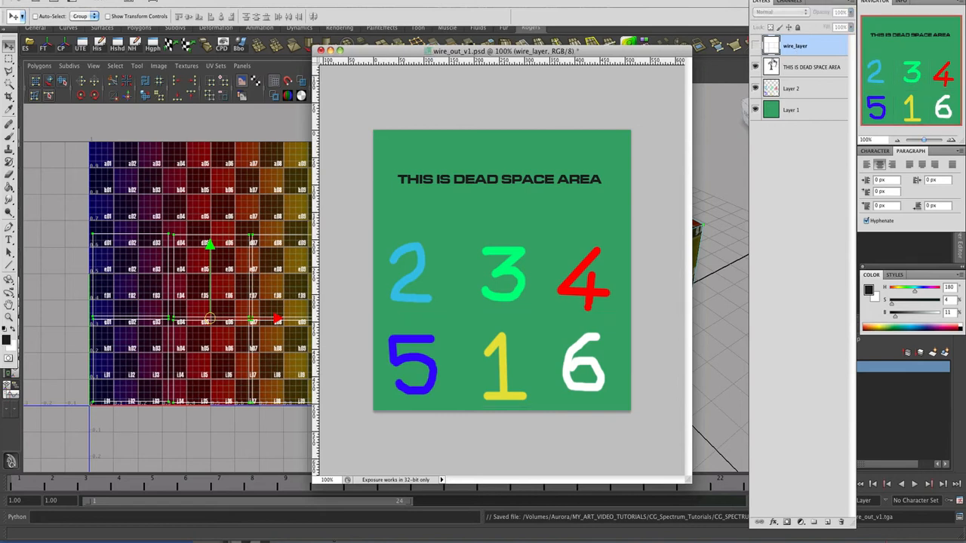
left_click(755, 48)
left_click(756, 48)
left_click(756, 47)
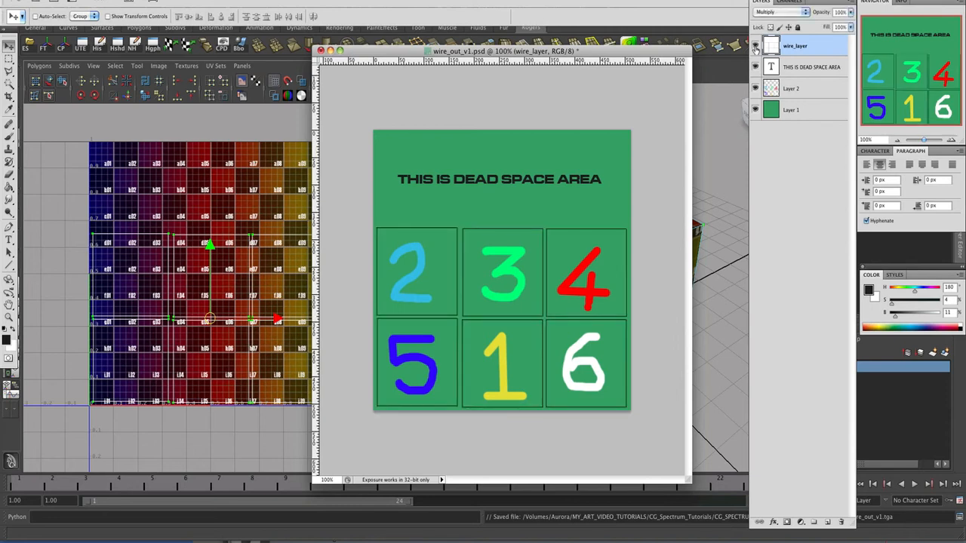
left_click(756, 48)
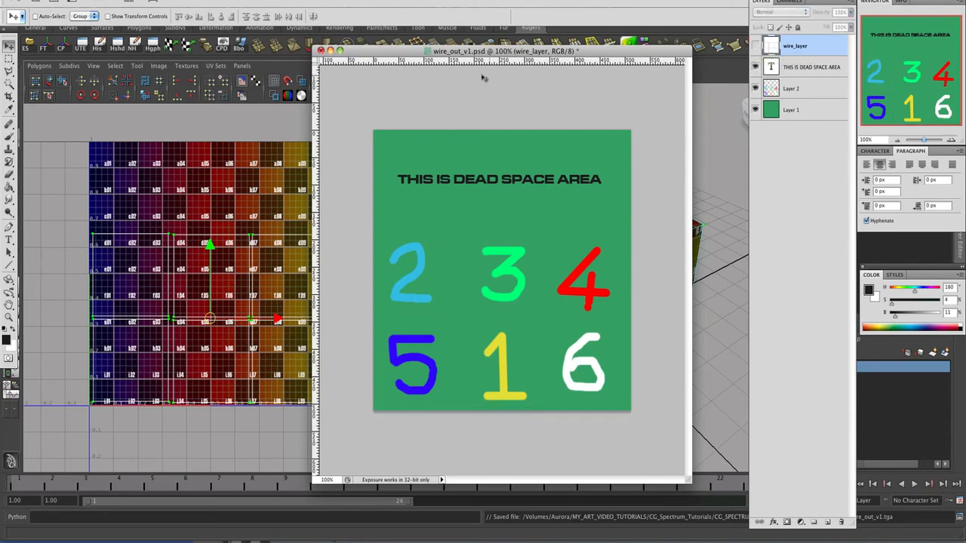
- Save a copy of the texture as Numbers_map.tga in Targa format at 24 bits/pixel in the textures folder
left_click(76, 2)
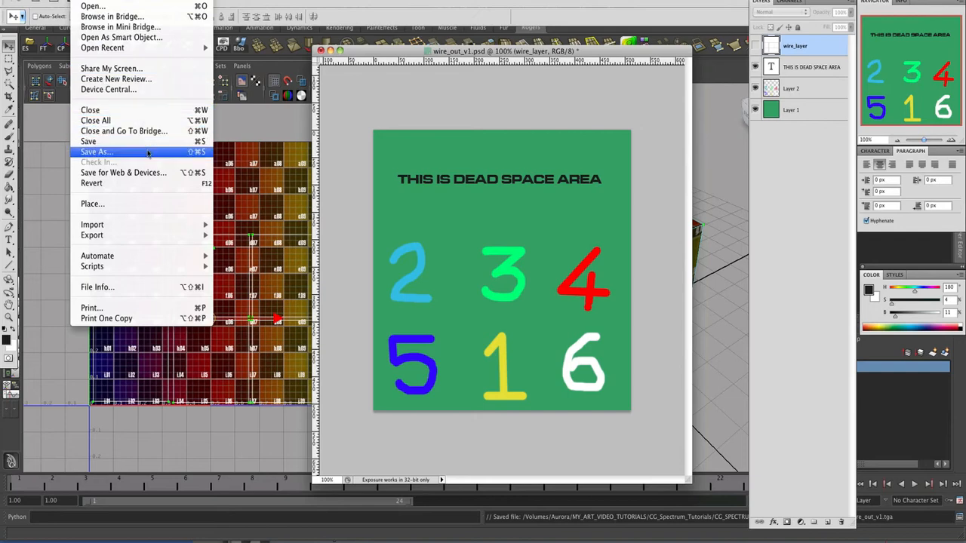
left_click(98, 144)
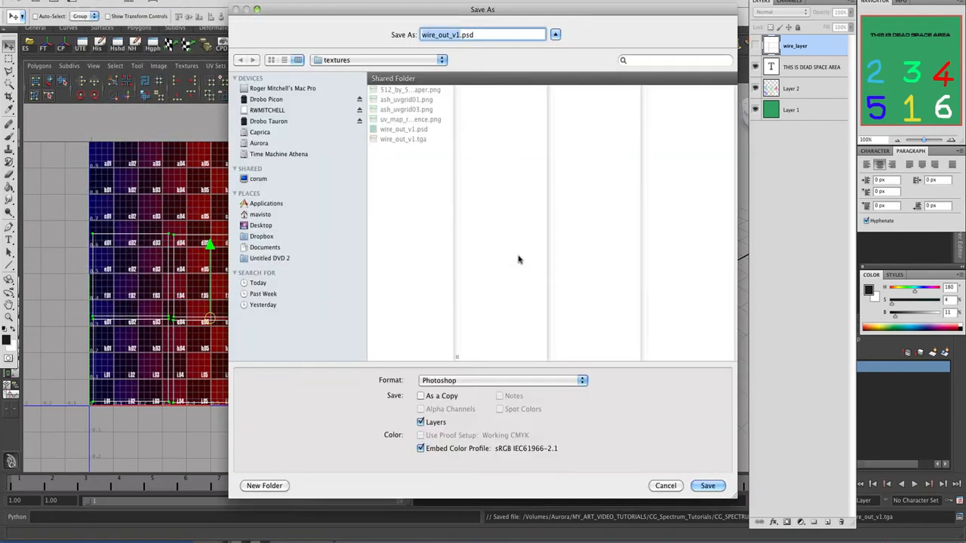
left_click(584, 380)
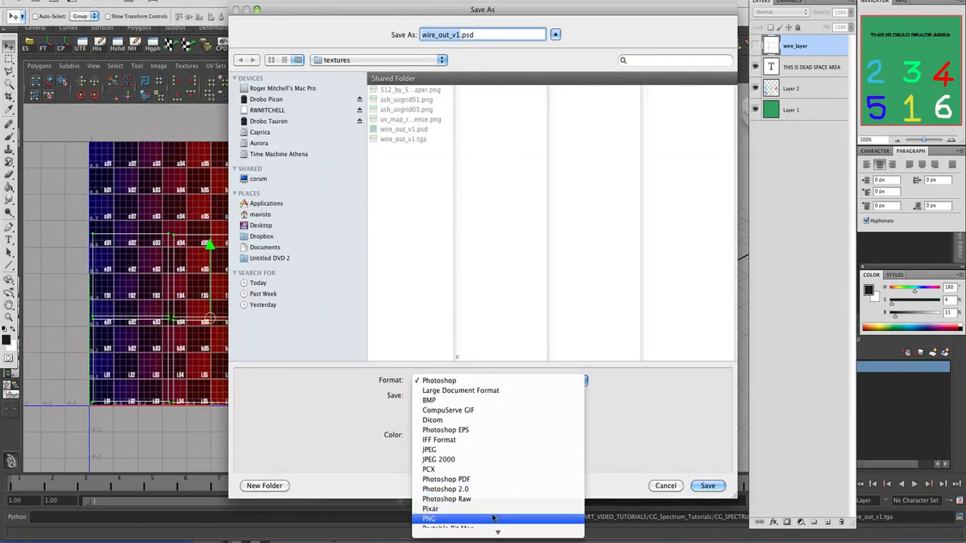
left_click(453, 502)
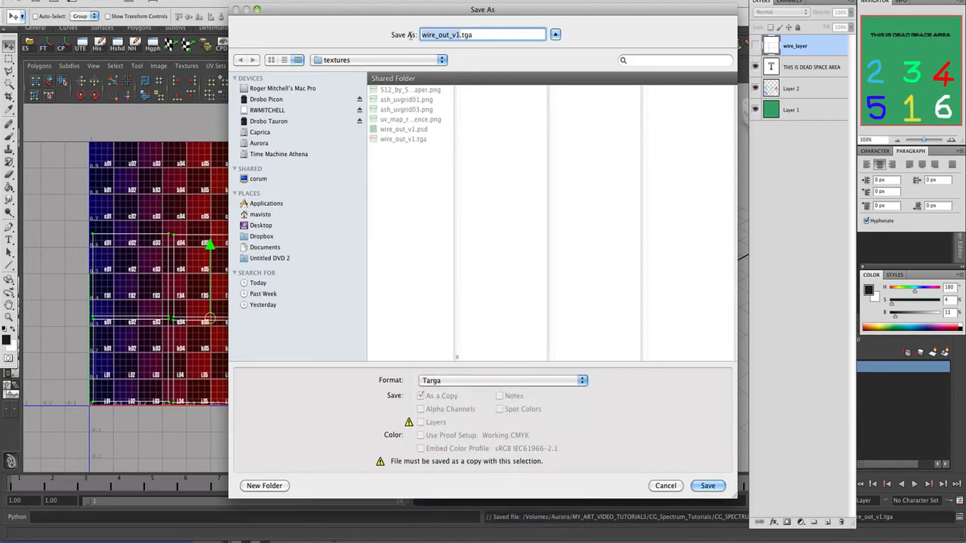
type("Numbers_map")
key("Return")
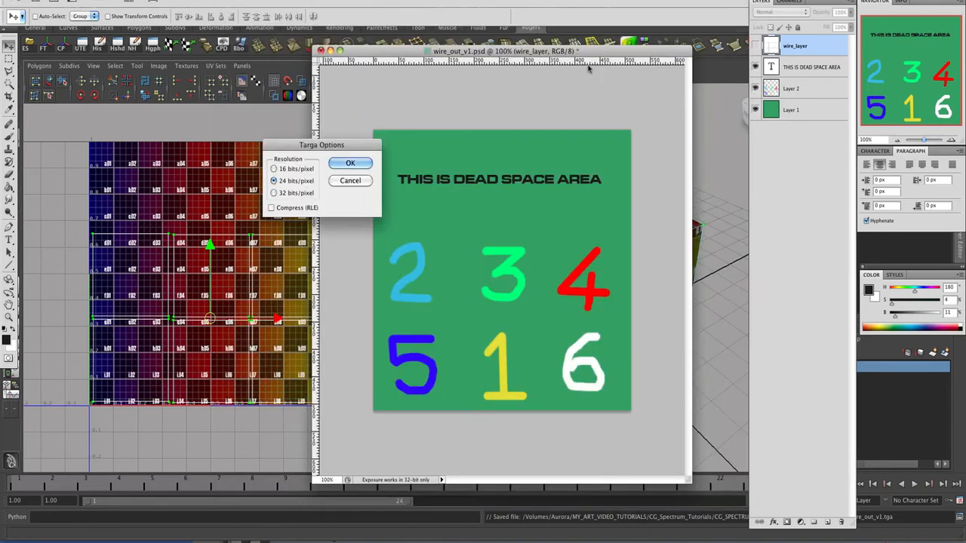
left_click(350, 164)
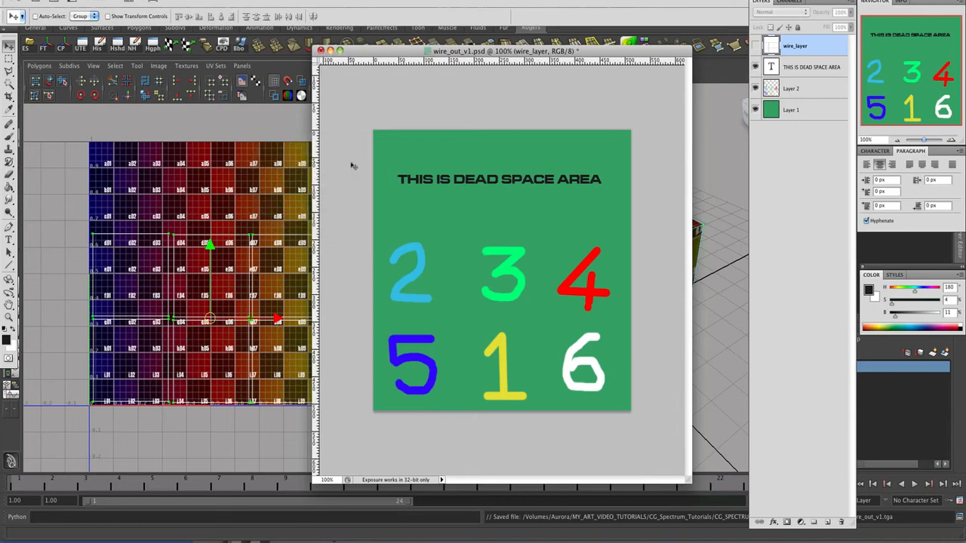
- Switch to Maya and replace the UV Texture Editor pane with the Hypershade
left_click(286, 133)
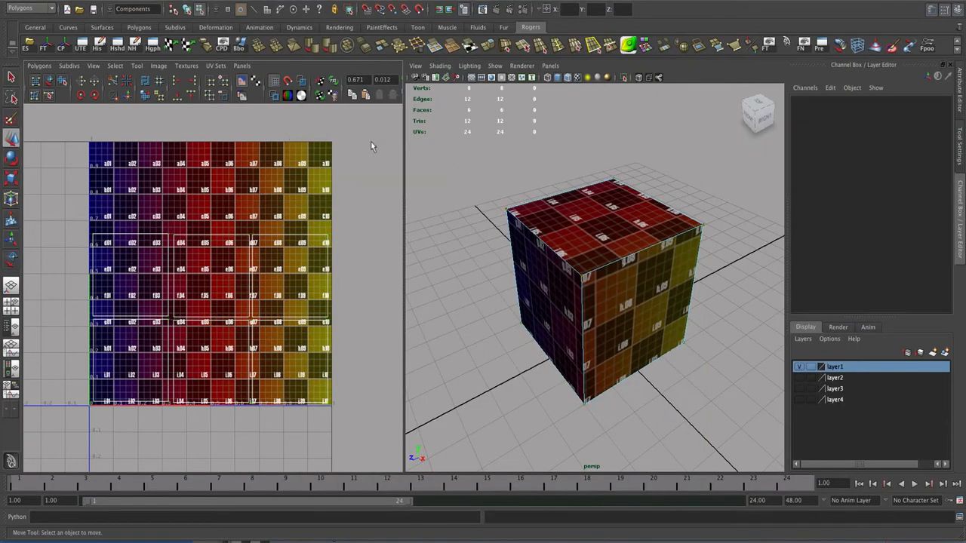
left_click(239, 67)
mouse_move(280, 136)
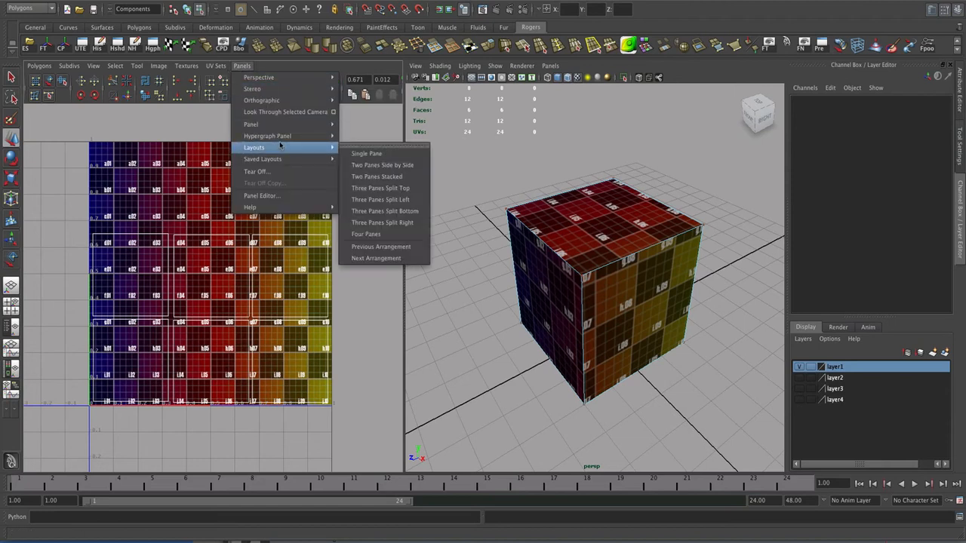
mouse_move(302, 124)
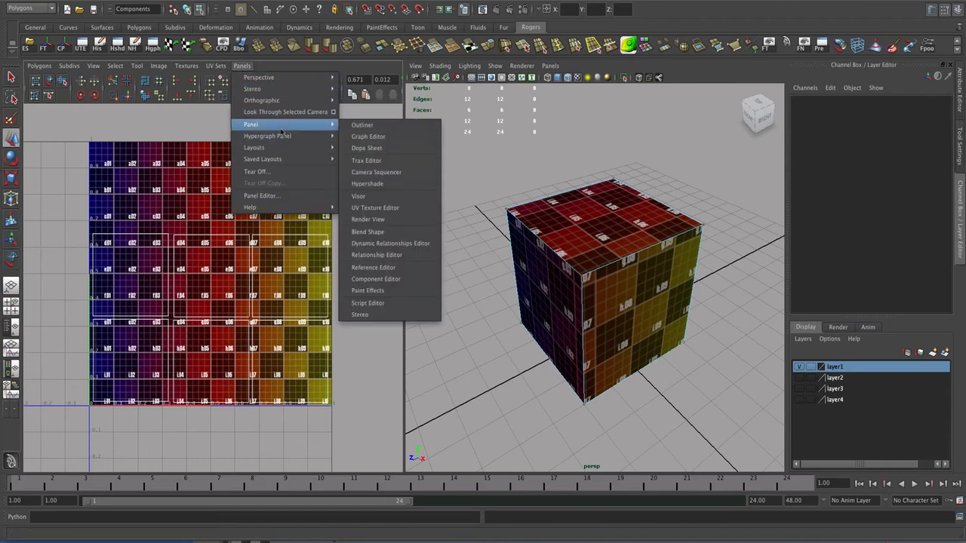
left_click(392, 188)
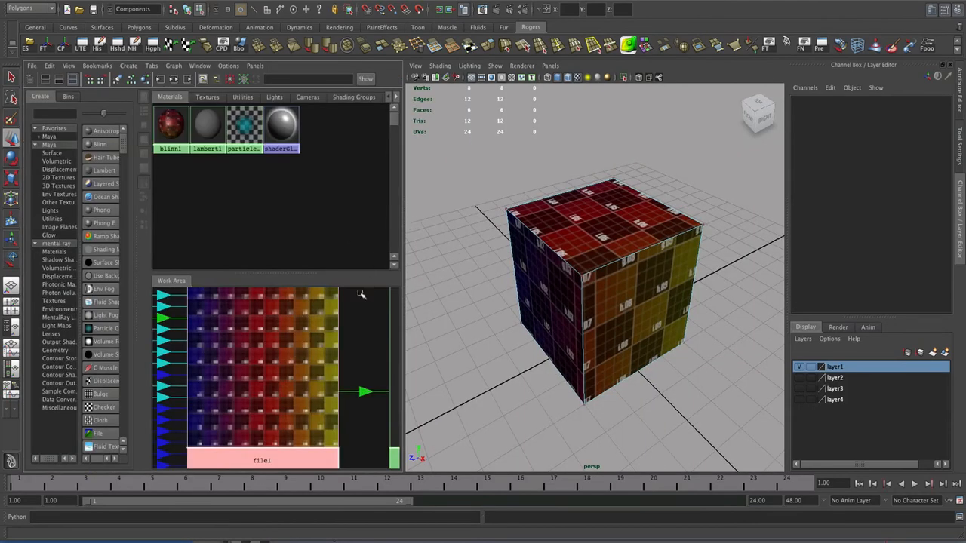
- Create a new Blinn material and place its node above blinn1 in the work area
scroll(276, 377, "down", 5)
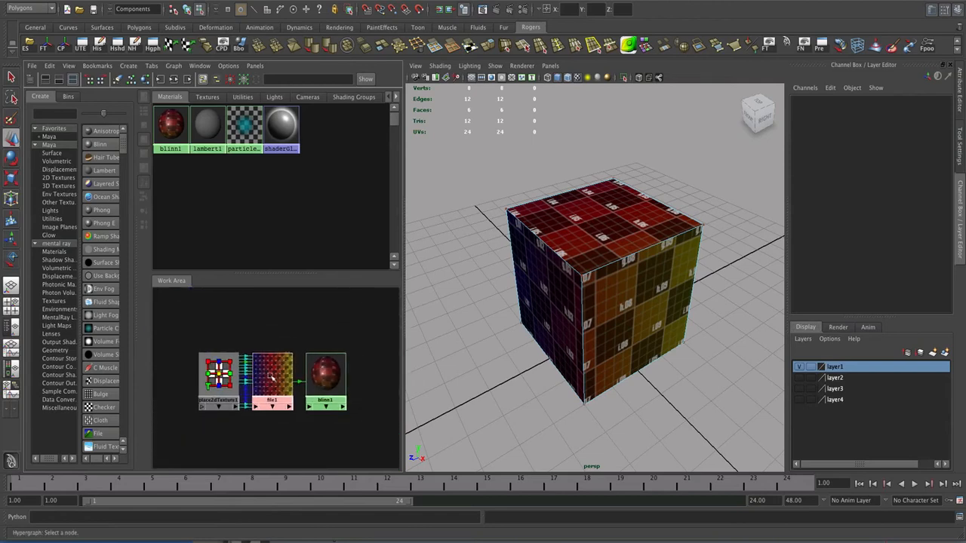
left_click(102, 145)
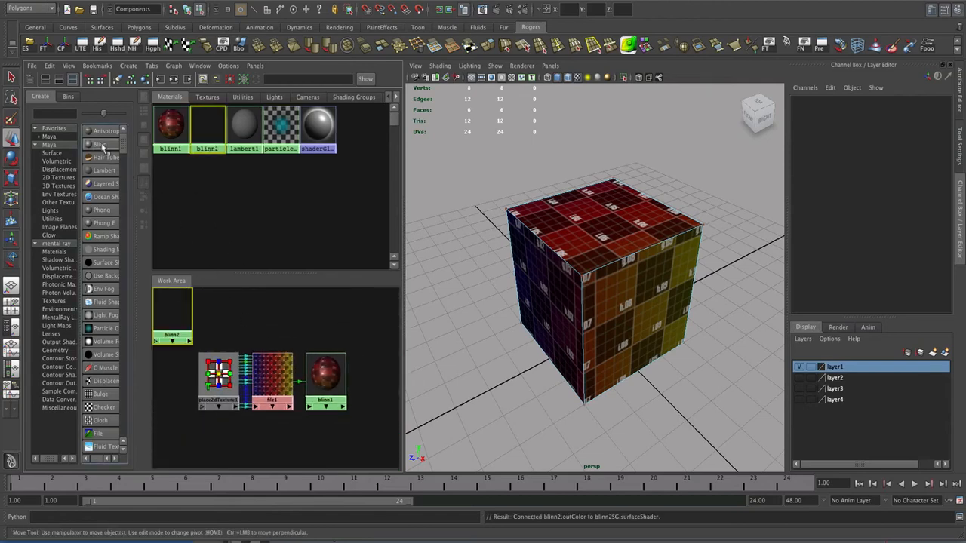
left_click_drag(173, 309, 323, 313)
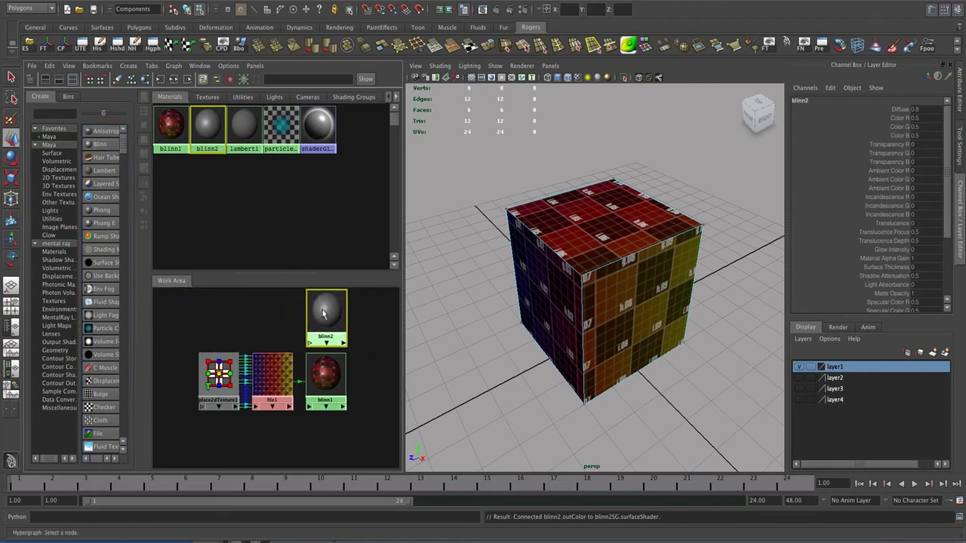
- Connect a File texture to blinn2's Color and load Numbers_map.tga as its image
double_click(324, 311)
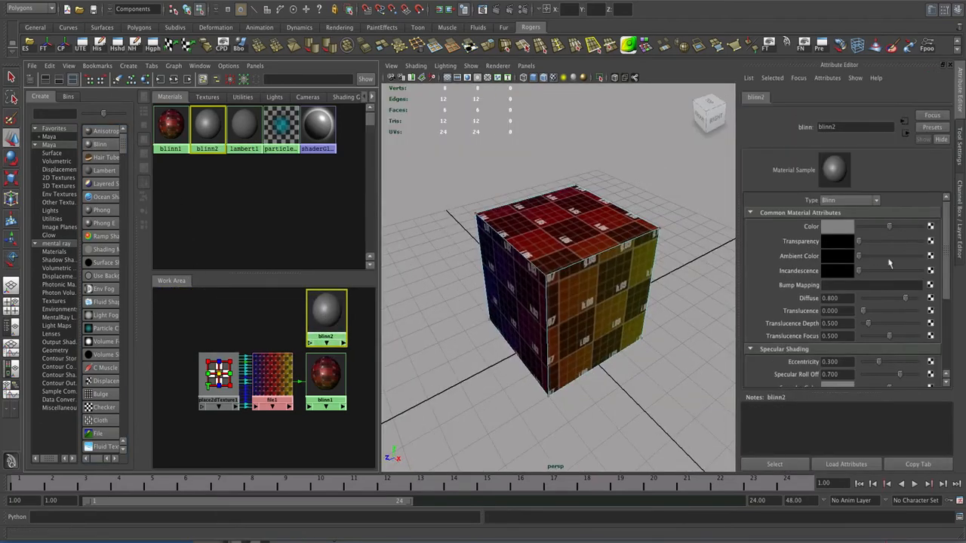
left_click(931, 226)
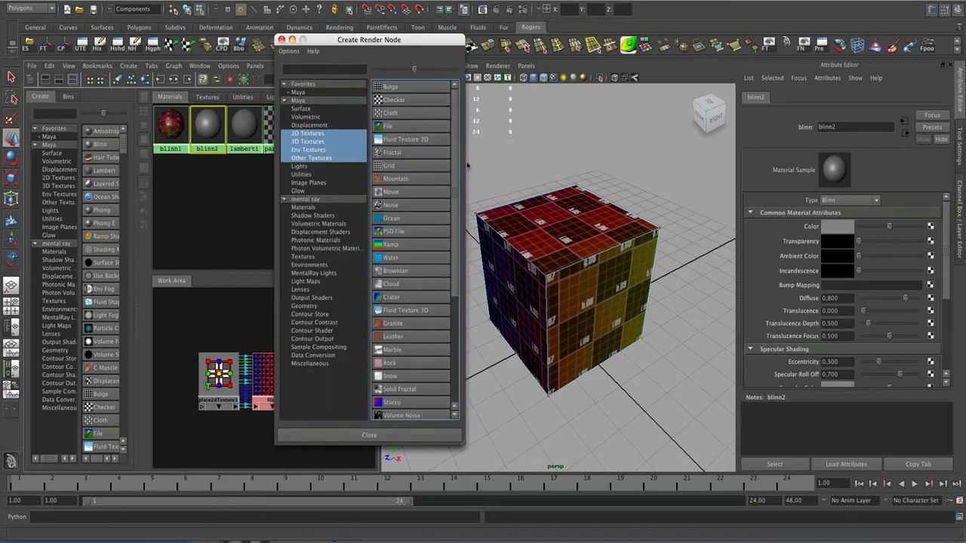
left_click(388, 126)
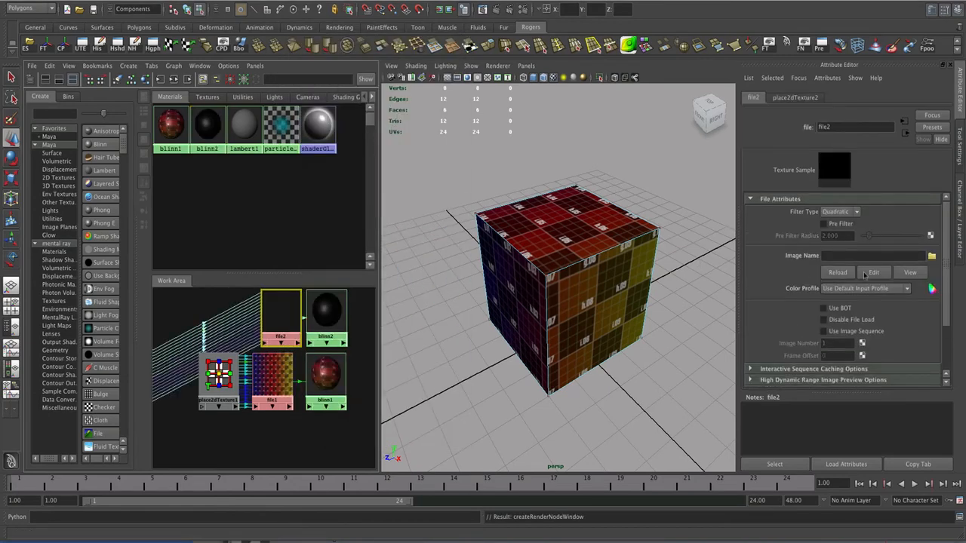
left_click(932, 257)
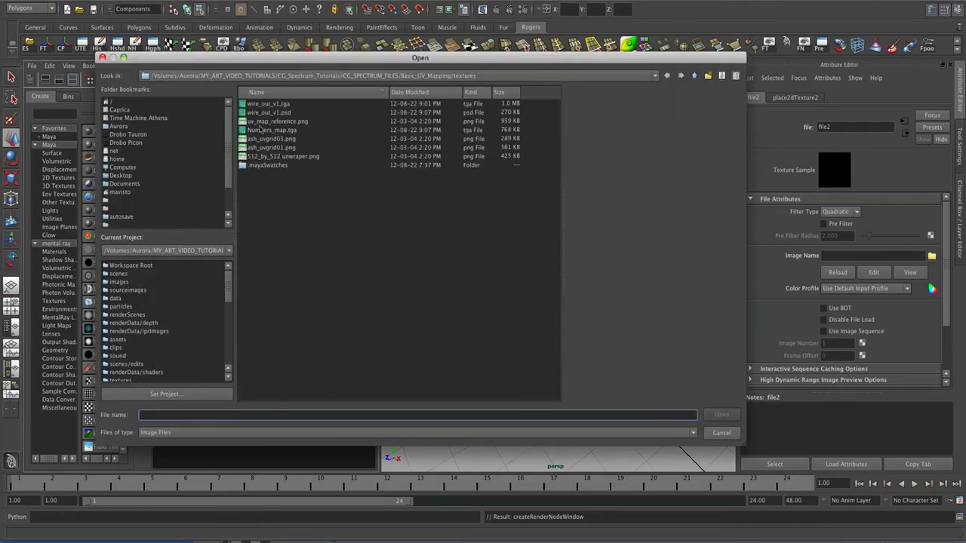
left_click(262, 131)
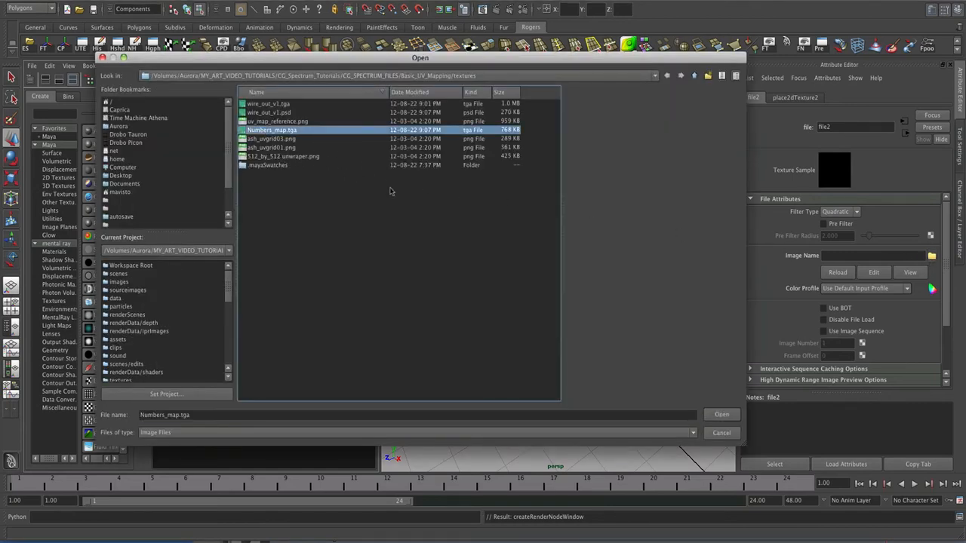
left_click(711, 414)
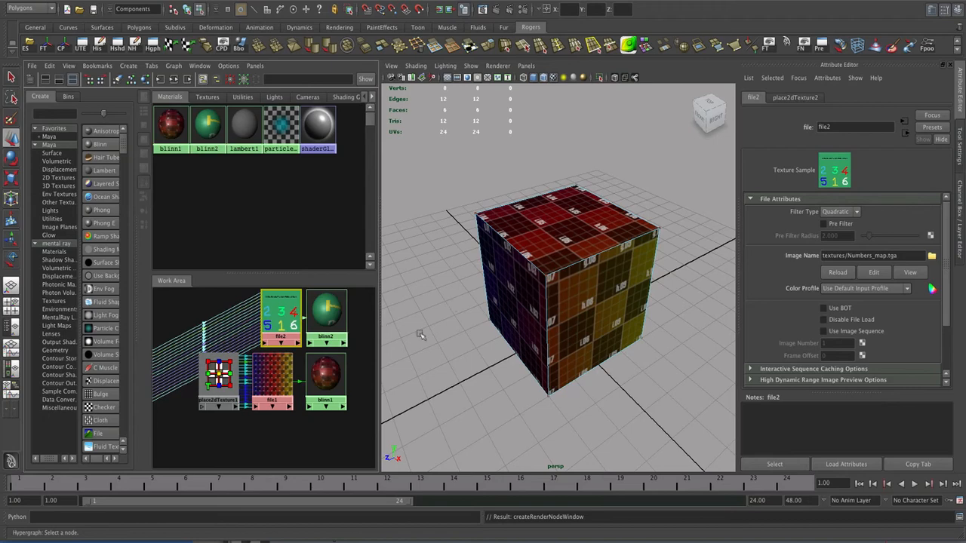
- Select the cube in object mode and assign the blinn2 material to it
right_click_drag(565, 289, 593, 278)
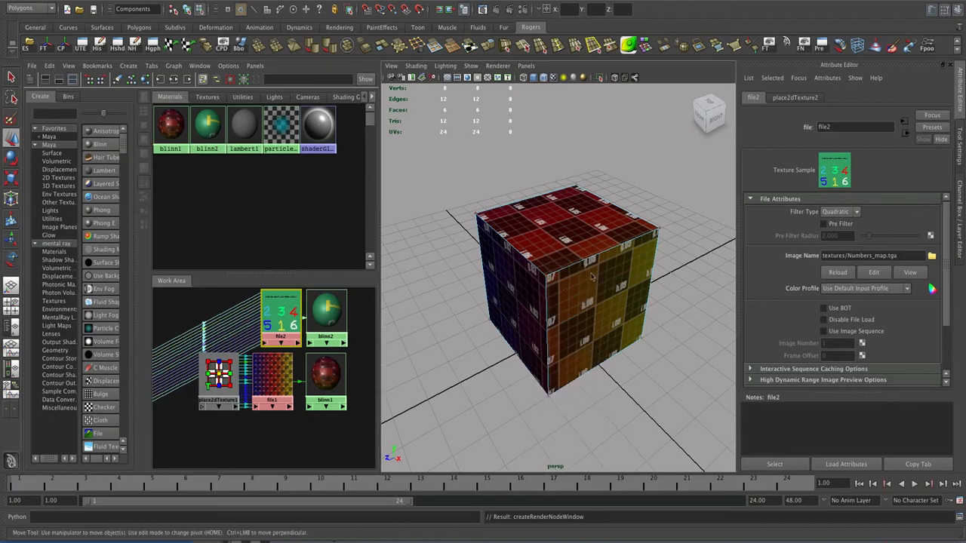
left_click(593, 278)
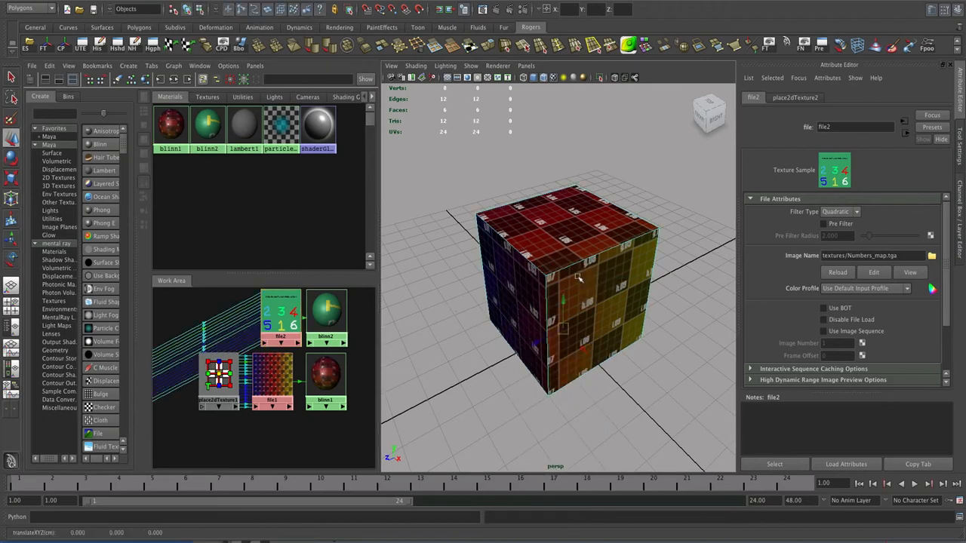
right_click(331, 312)
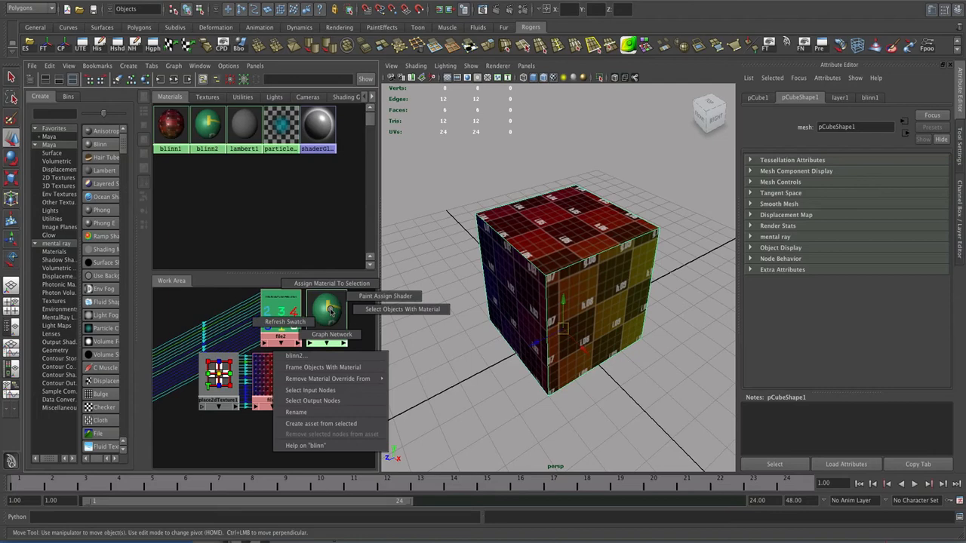
left_click(332, 284)
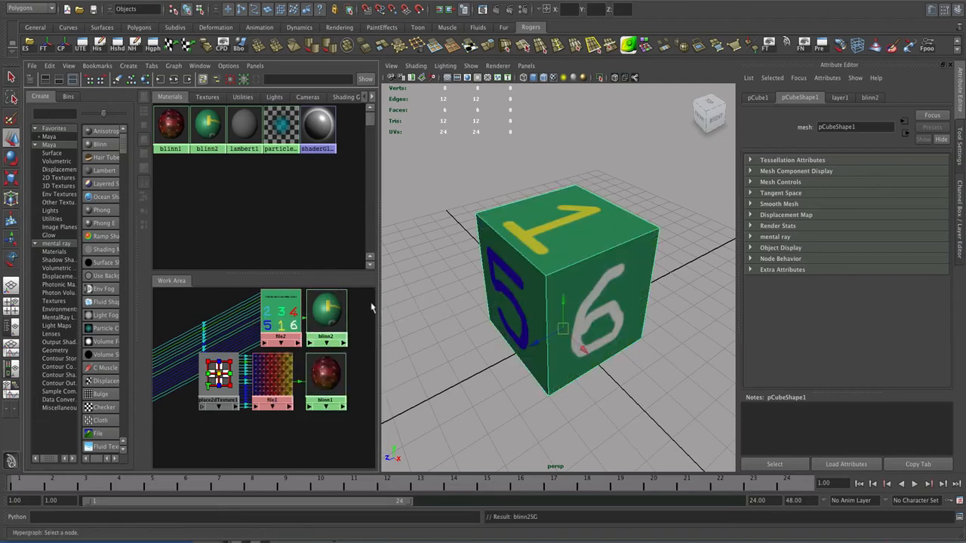
- Replace the Hypershade pane with the UV Texture Editor to show the cube's shells over the numbered texture
left_click_drag(495, 349, 517, 343, "alt")
key("space")
key("ctrl+h")
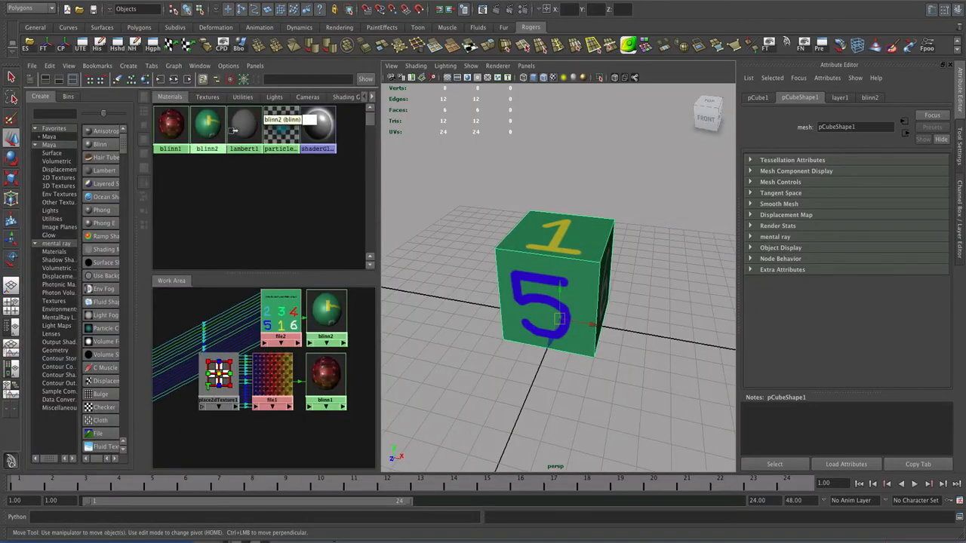
left_click(255, 65)
mouse_move(294, 140)
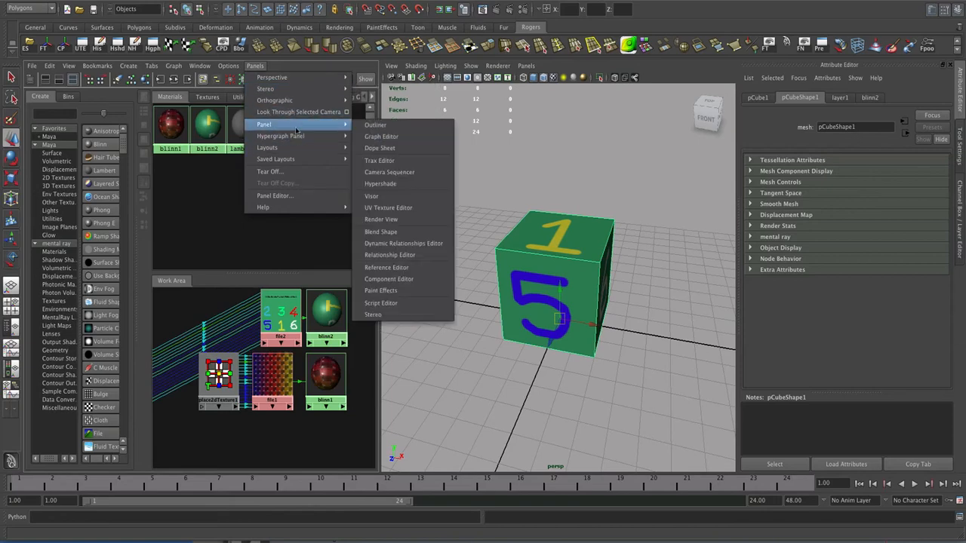
left_click(398, 208)
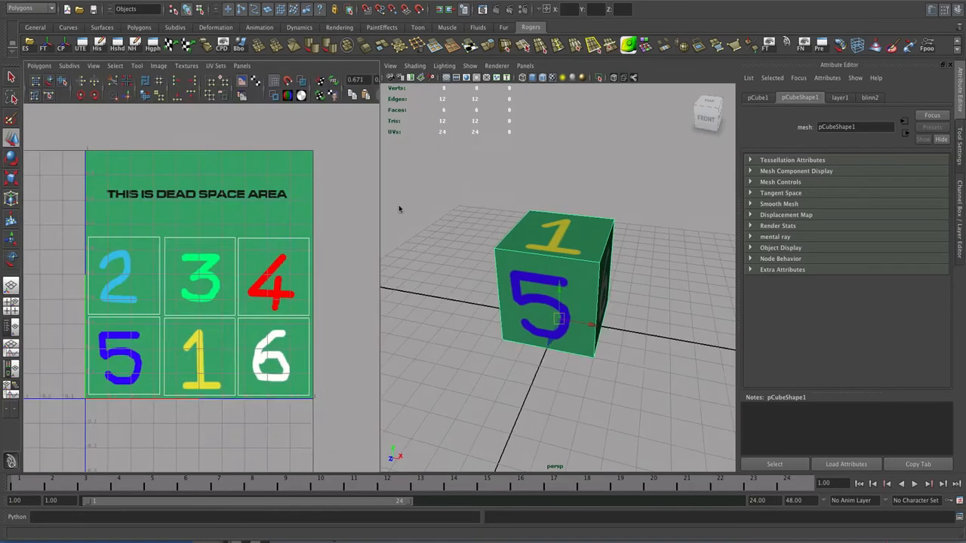
- Select the UV shell of the number 4 face with the Move UV Shell tool and flip it in the U direction
left_click_drag(496, 236, 488, 249, "alt")
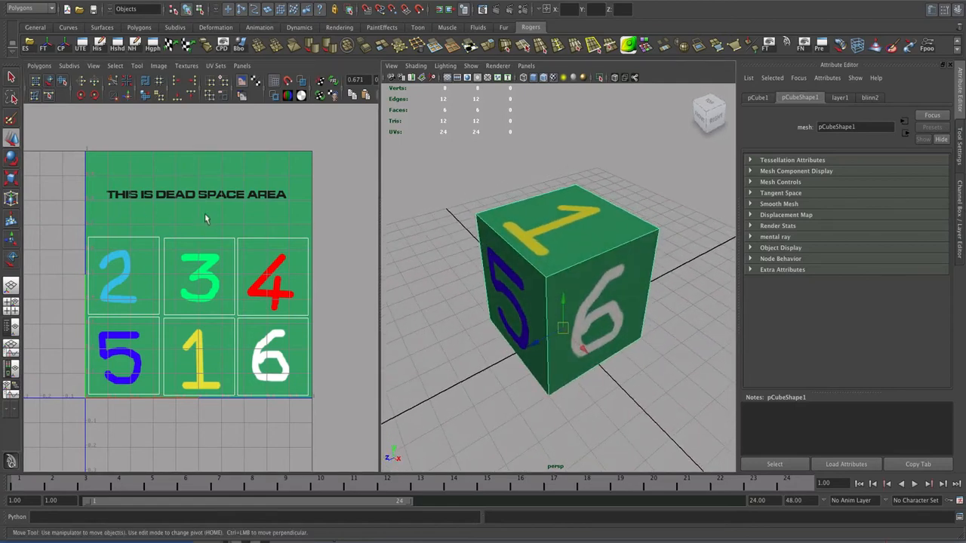
left_click_drag(491, 278, 553, 311, "alt")
left_click_drag(529, 318, 494, 295, "alt")
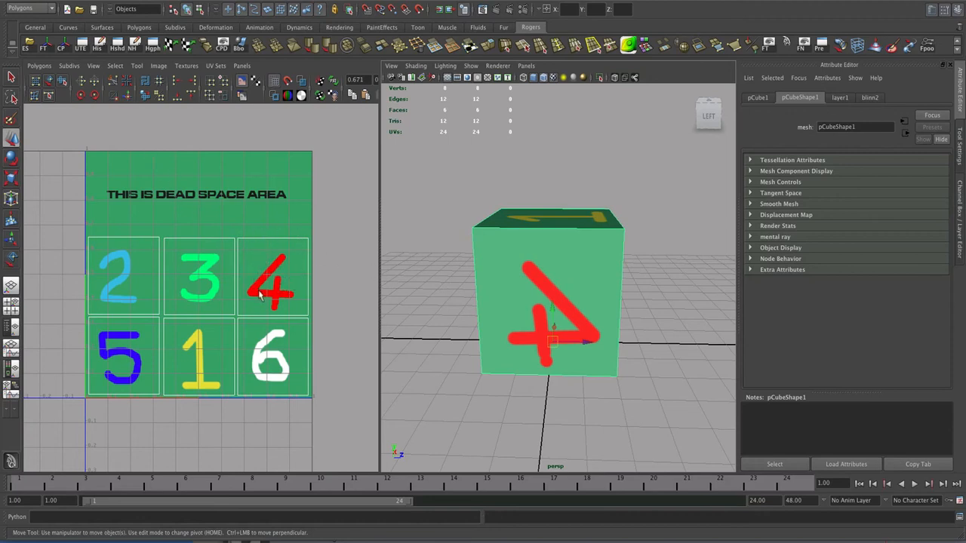
left_click(49, 81)
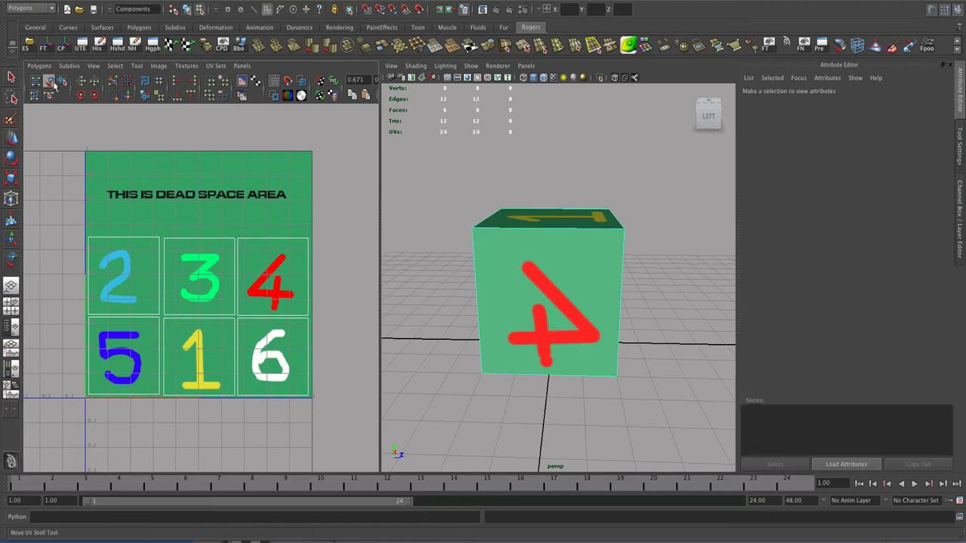
left_click(272, 275)
mouse_move(273, 275)
left_mouse_down()
mouse_move(232, 292)
mouse_move(198, 278)
mouse_move(127, 280)
mouse_move(133, 368)
mouse_move(268, 362)
mouse_move(274, 279)
left_mouse_up()
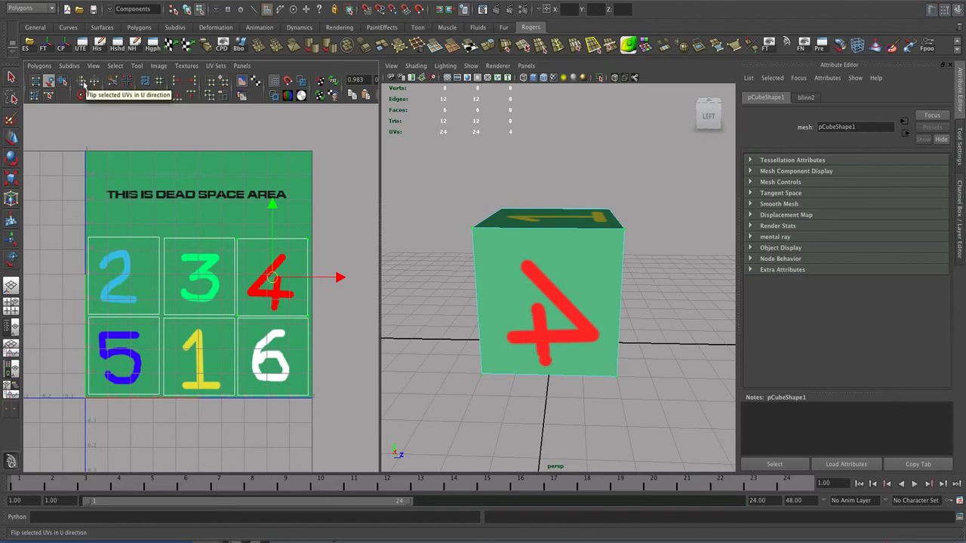
left_click(82, 83)
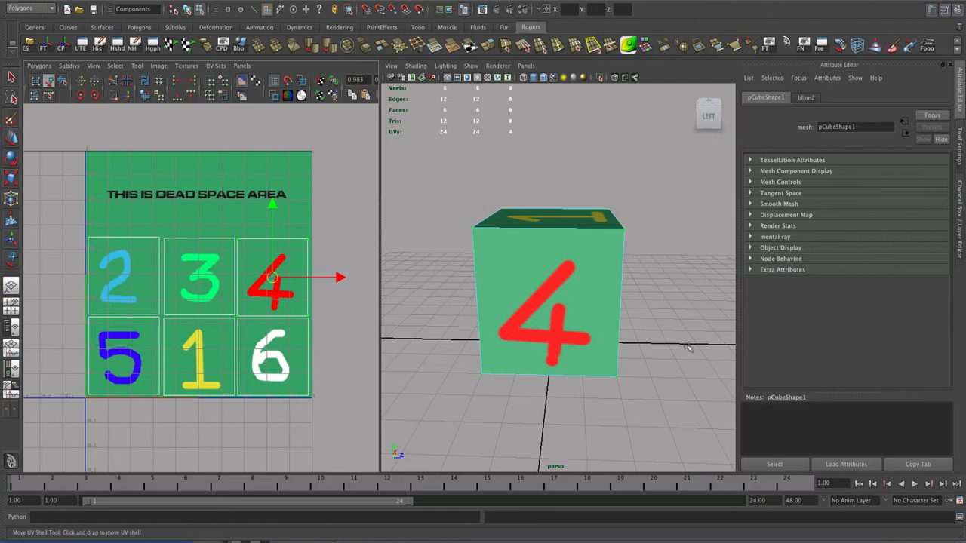
- Select the UV shell of the number 3 face and flip it in the U direction
left_click_drag(654, 337, 538, 357, "alt")
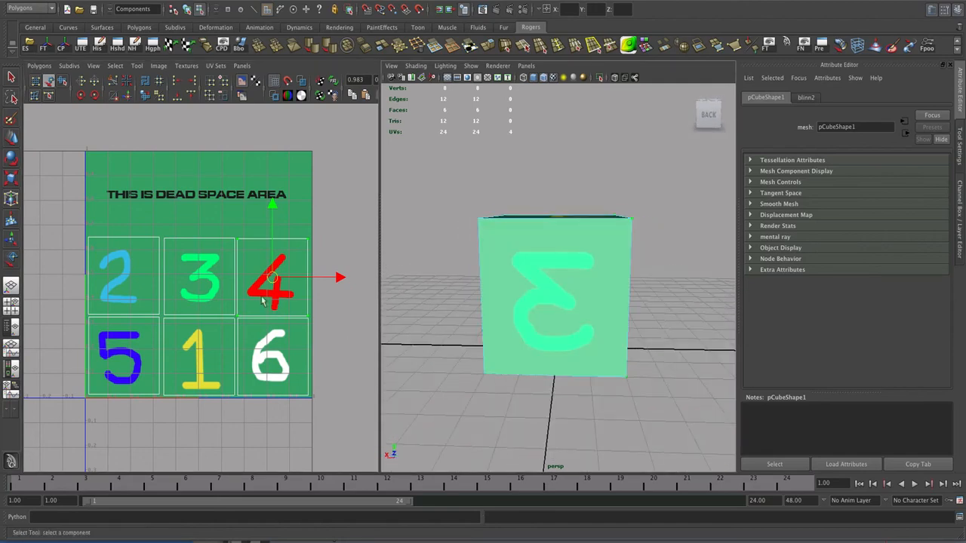
left_click(183, 242)
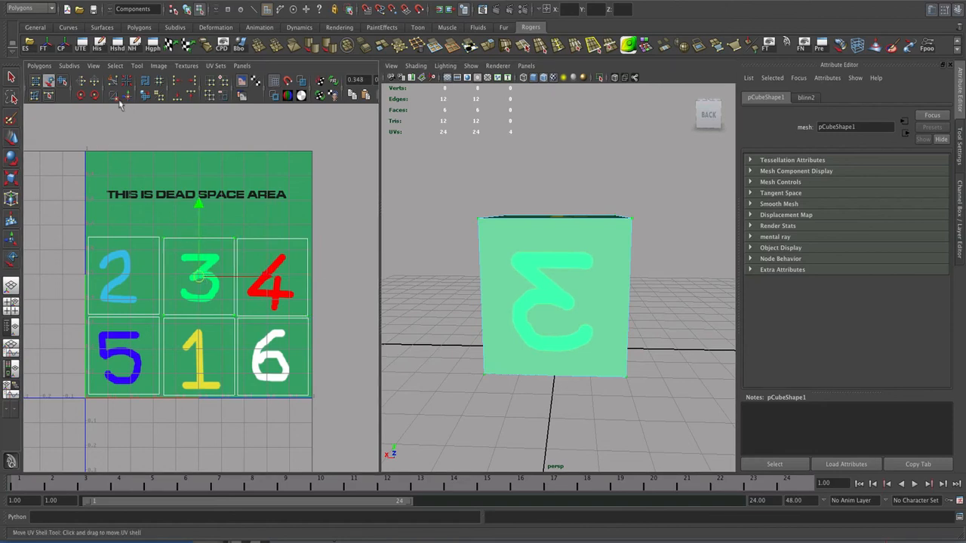
left_click(83, 82)
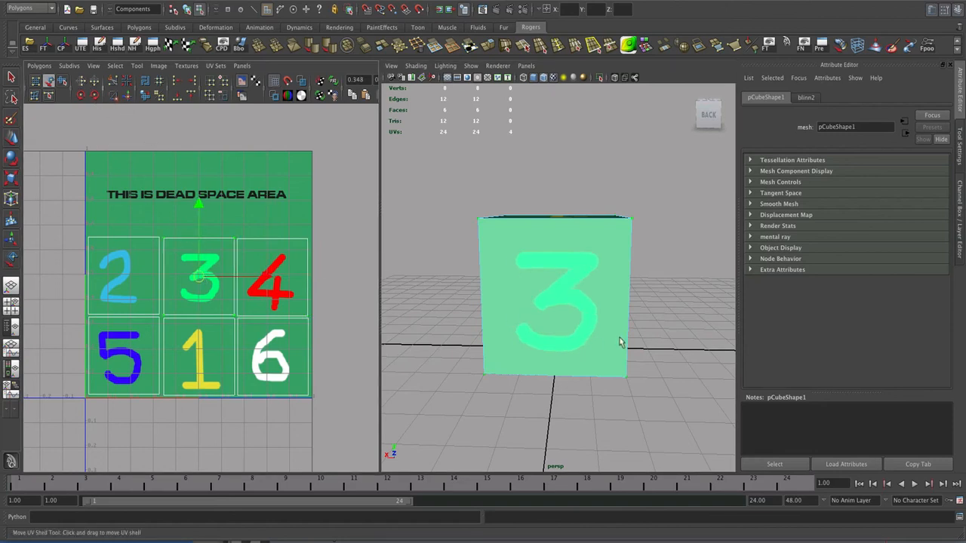
left_click_drag(621, 339, 598, 300, "alt")
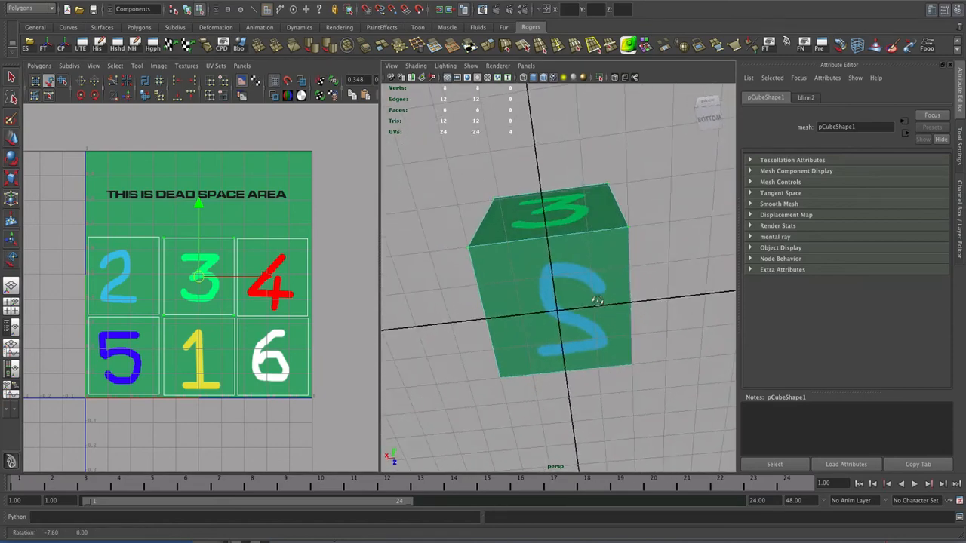
- Select the UV shell of the number 2 face and flip it in the U direction
left_click(138, 239)
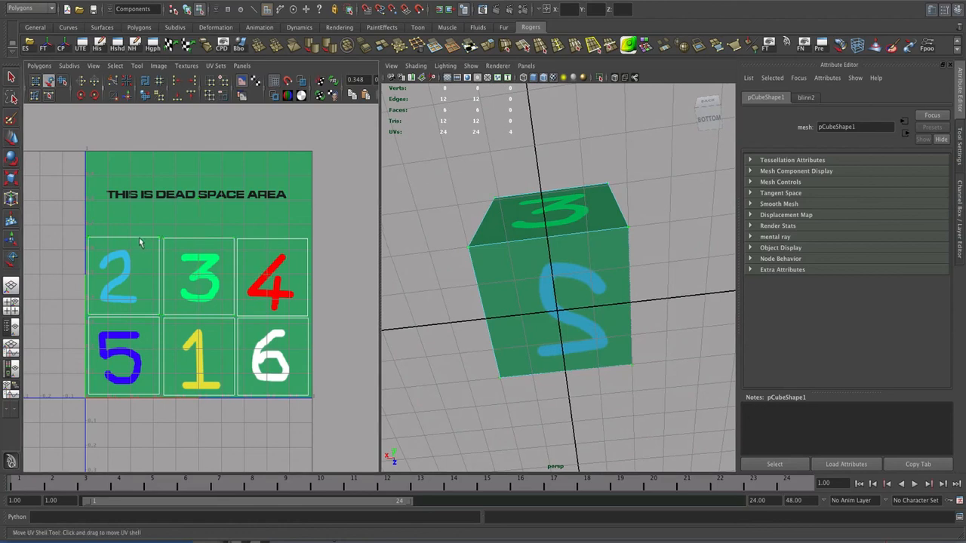
left_click(80, 81)
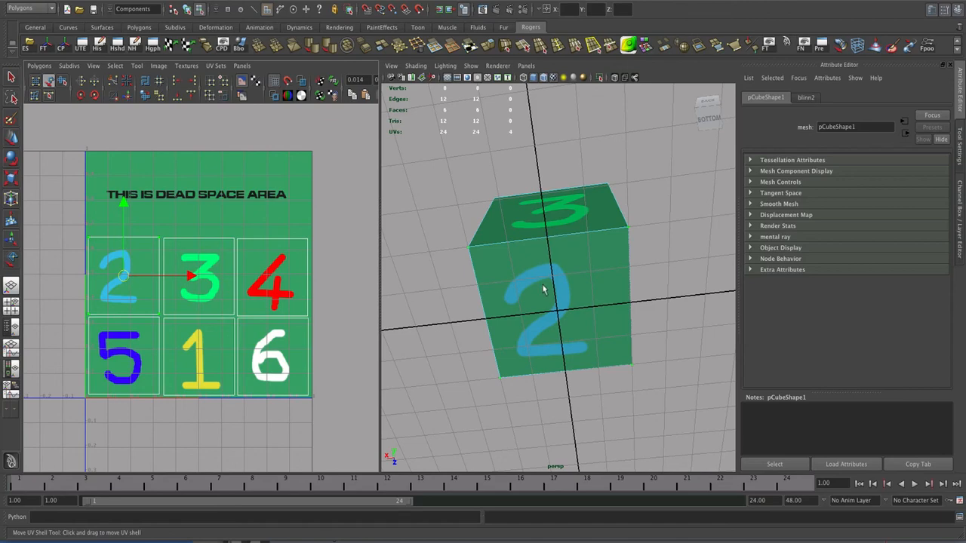
- Nudge the UV shell of the number 3 face slightly with the Move UV Shell tool and select the number 1 face's shell
left_click_drag(546, 292, 533, 317, "alt")
key("w")
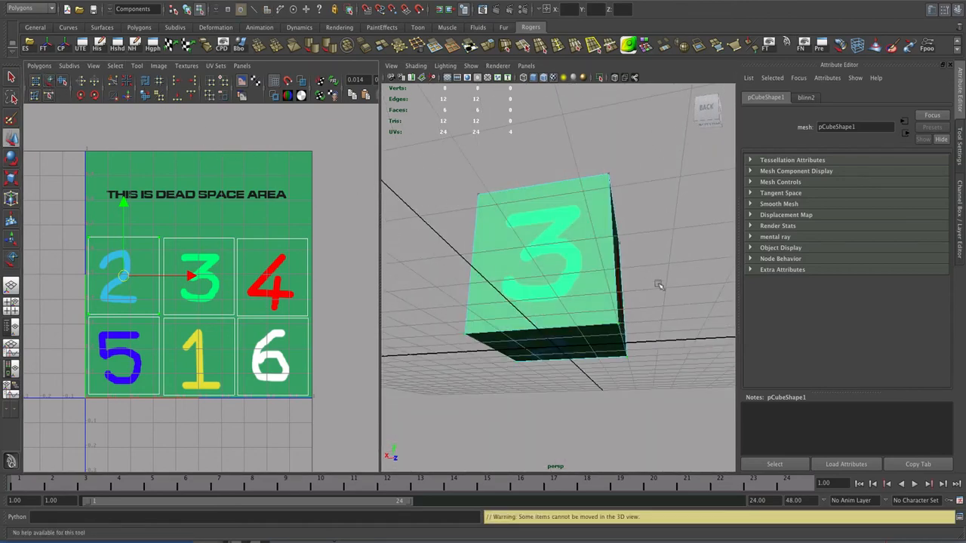
left_click_drag(612, 284, 565, 296, "alt")
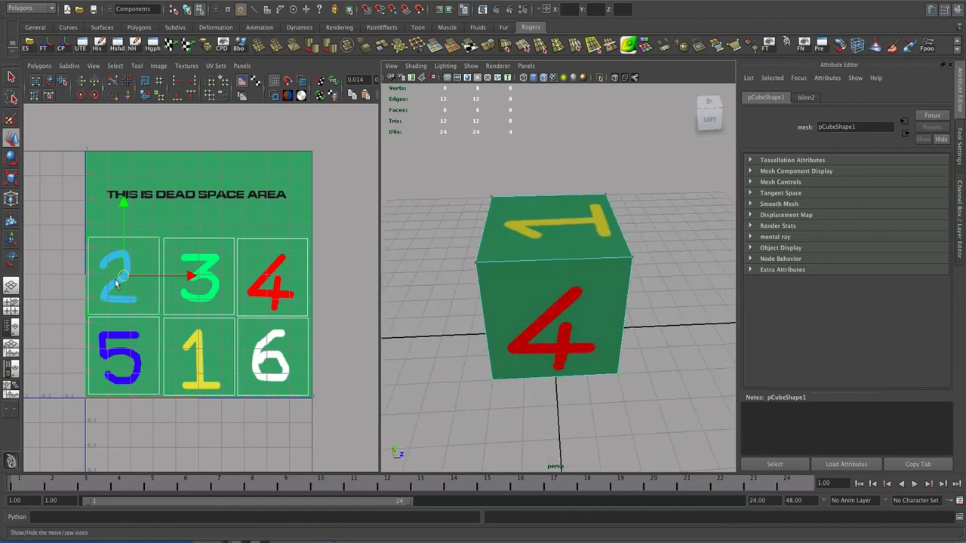
left_click(49, 82)
left_click(194, 256)
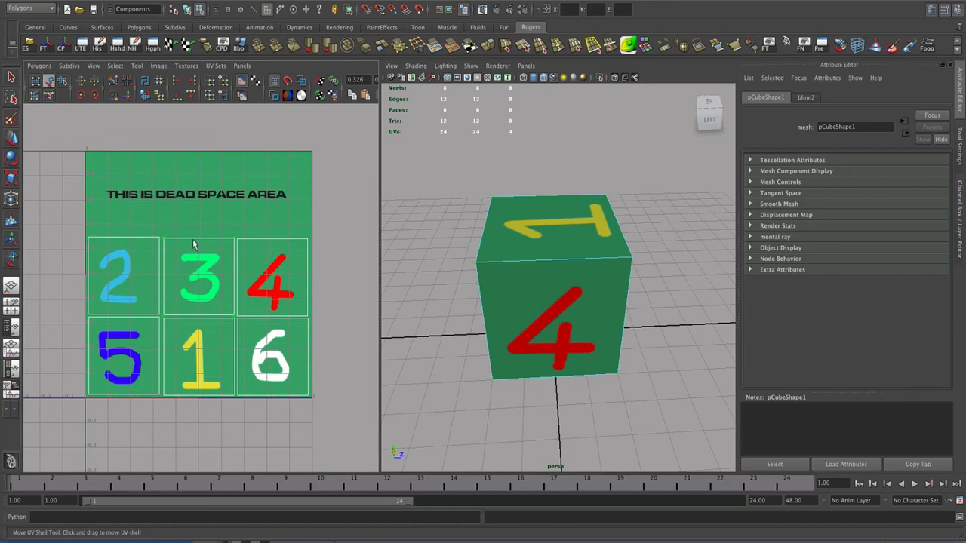
left_click_drag(197, 275, 199, 278)
left_click(207, 330)
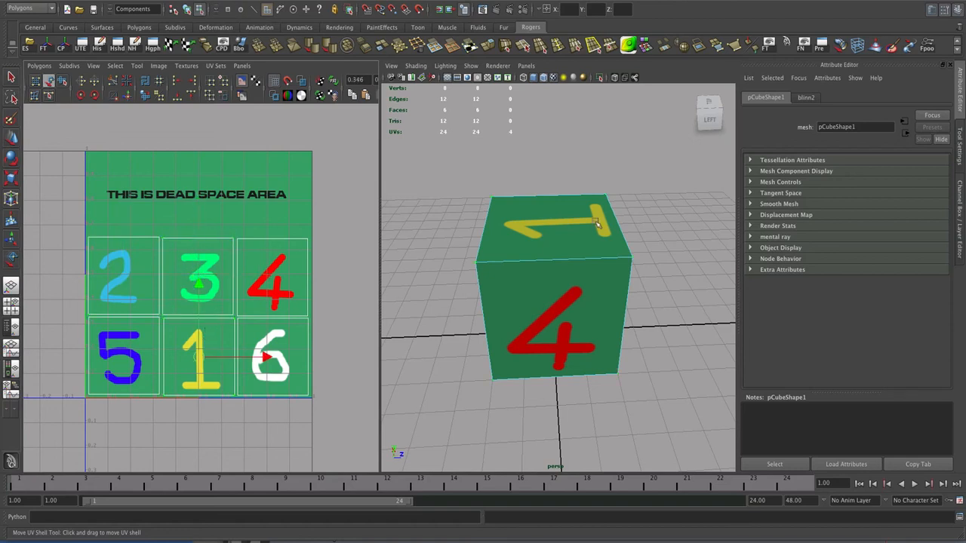